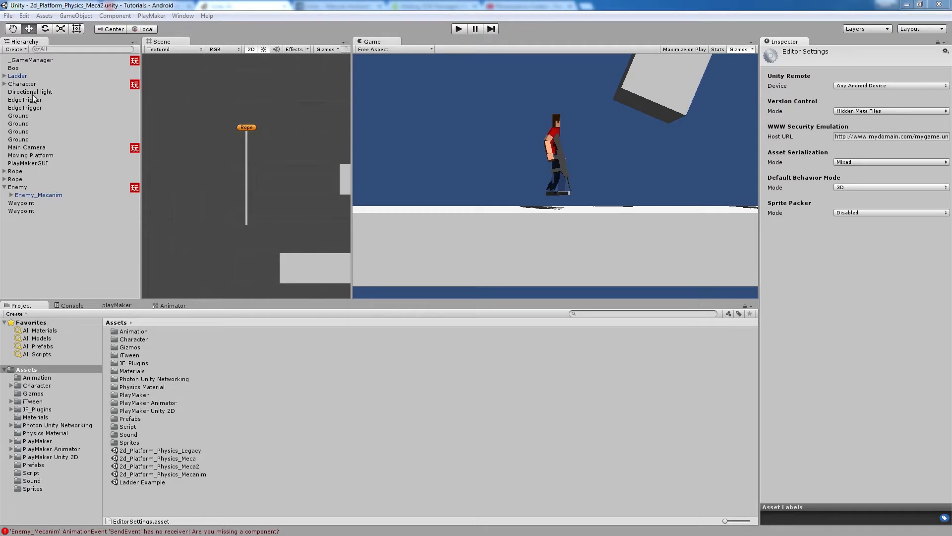
Set the Distance of the Platform 2d Camera action in the Main Camera's FSM to 13 and test-play the scene
{"action": "left_click", "coordinate": [31, 148]}
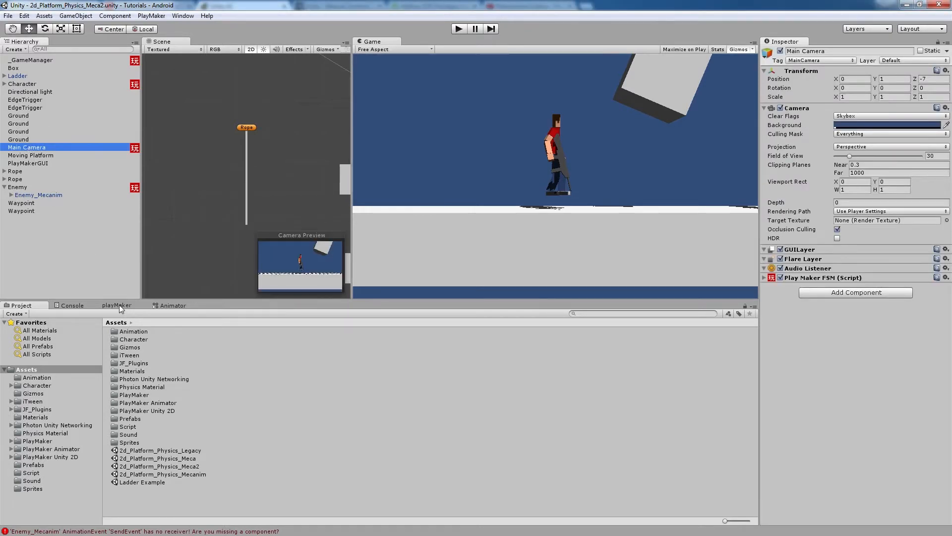
{"action": "left_click", "coordinate": [117, 305]}
{"action": "left_click", "coordinate": [45, 373]}
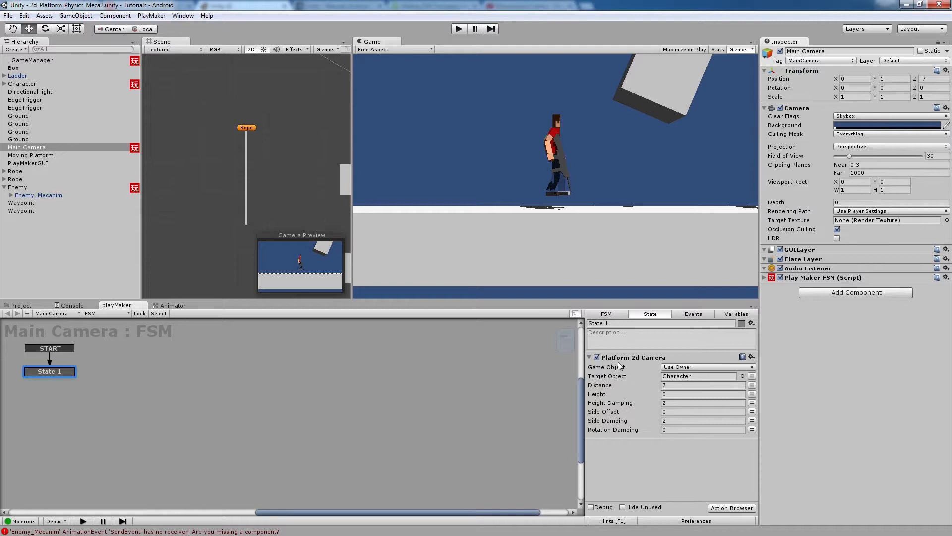
{"action": "left_click", "coordinate": [678, 386]}
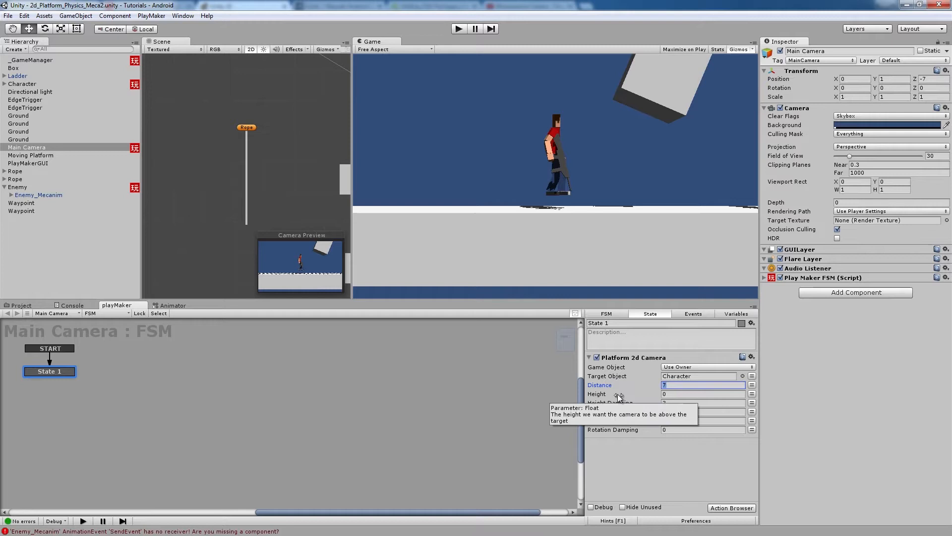
{"action": "type", "text": "15"}
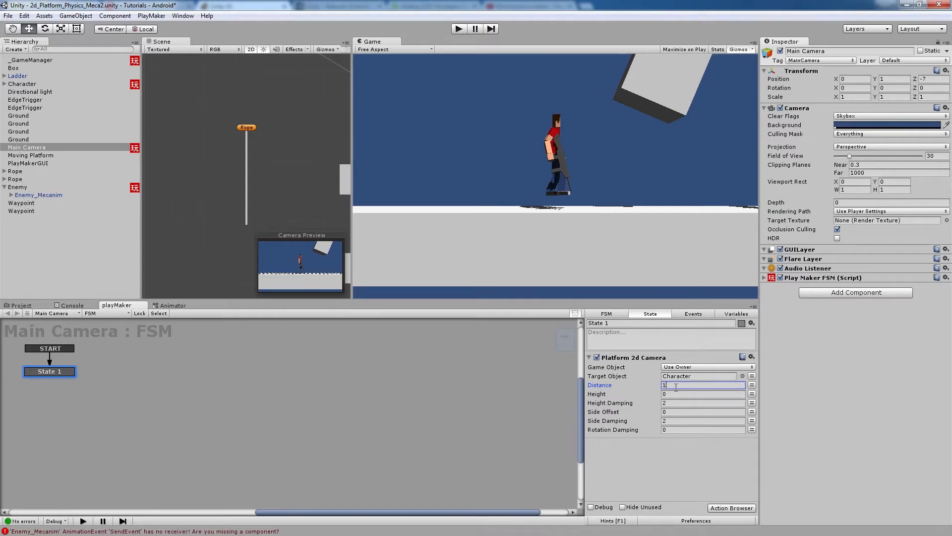
{"action": "left_click", "coordinate": [458, 30]}
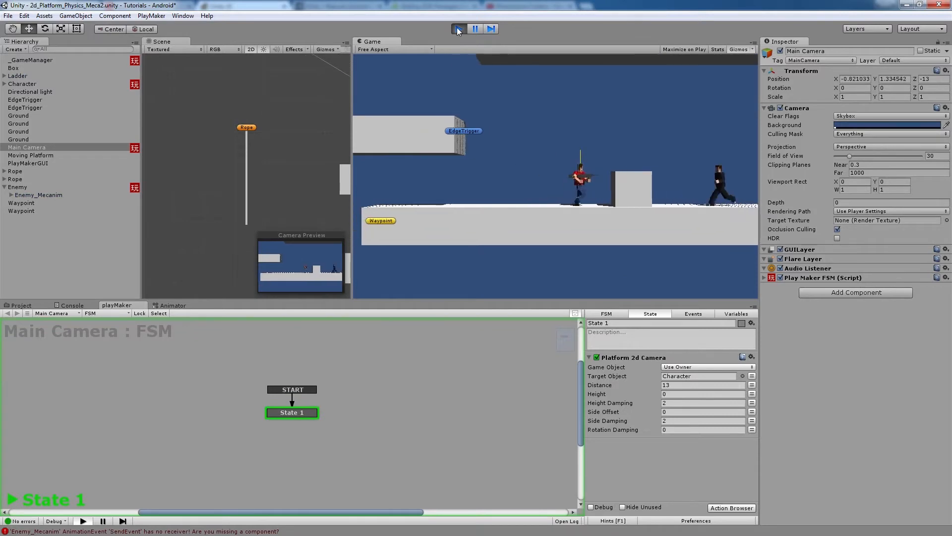
{"action": "left_click", "coordinate": [458, 28]}
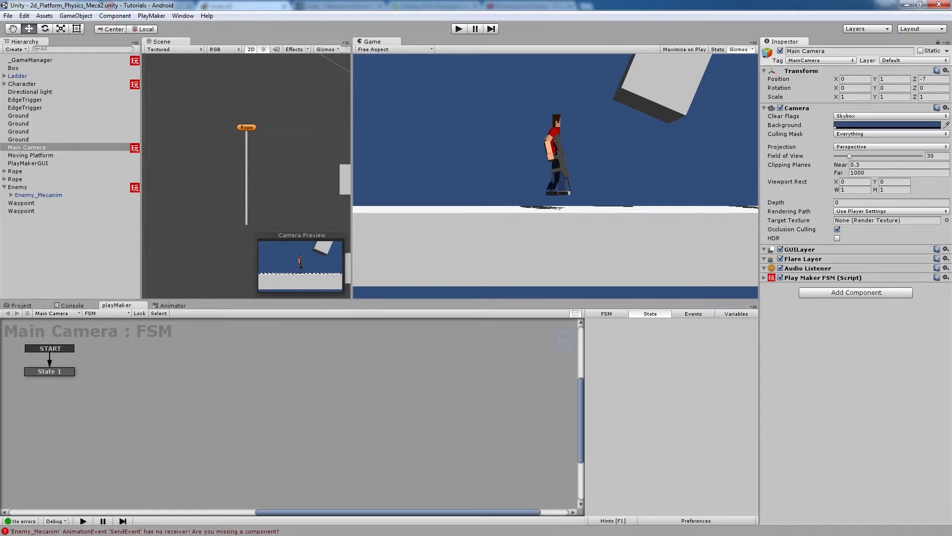
Switch to the web browser and examine the Android Studio and SDK Tools download options on the Android Developers page
{"action": "key", "text": "alt+Tab"}
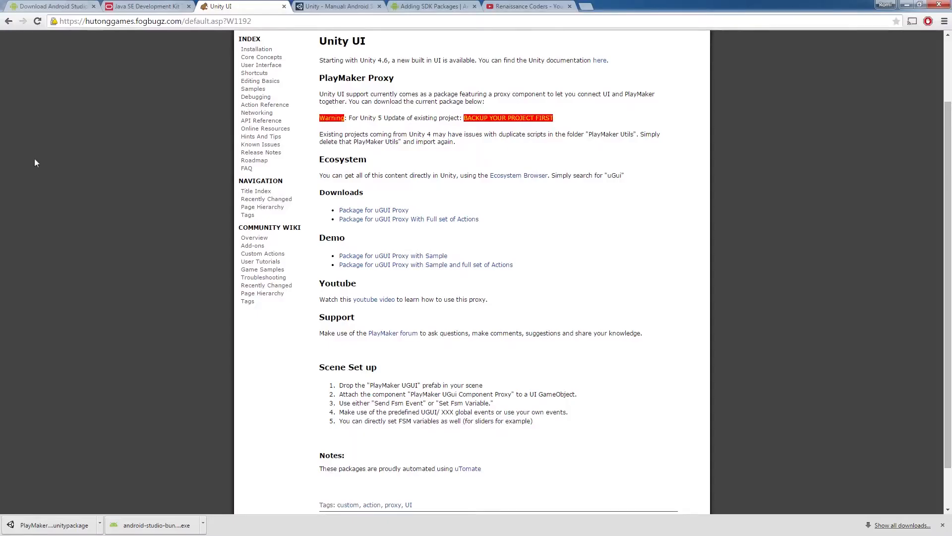
{"action": "left_click", "coordinate": [58, 7]}
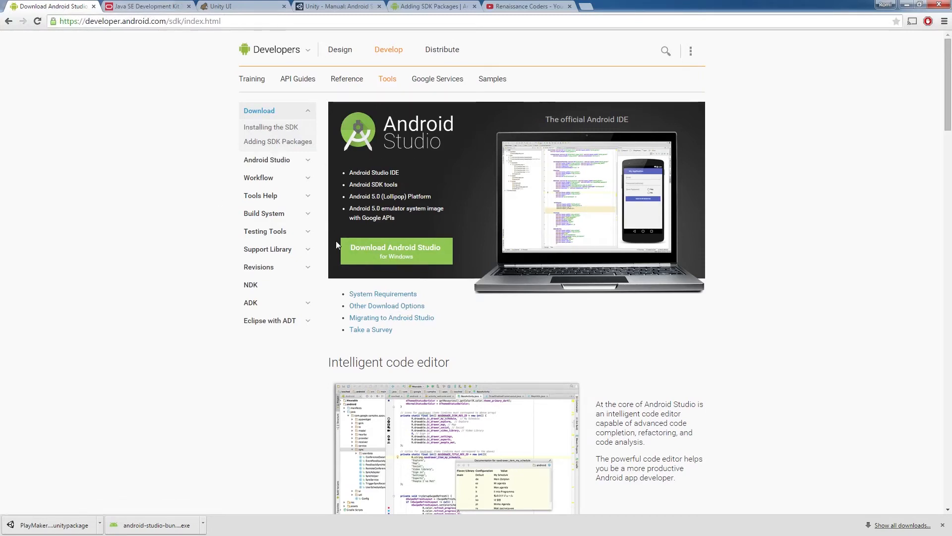
{"action": "scroll", "coordinate": [471, 308], "scroll_direction": "down", "scroll_amount": 13}
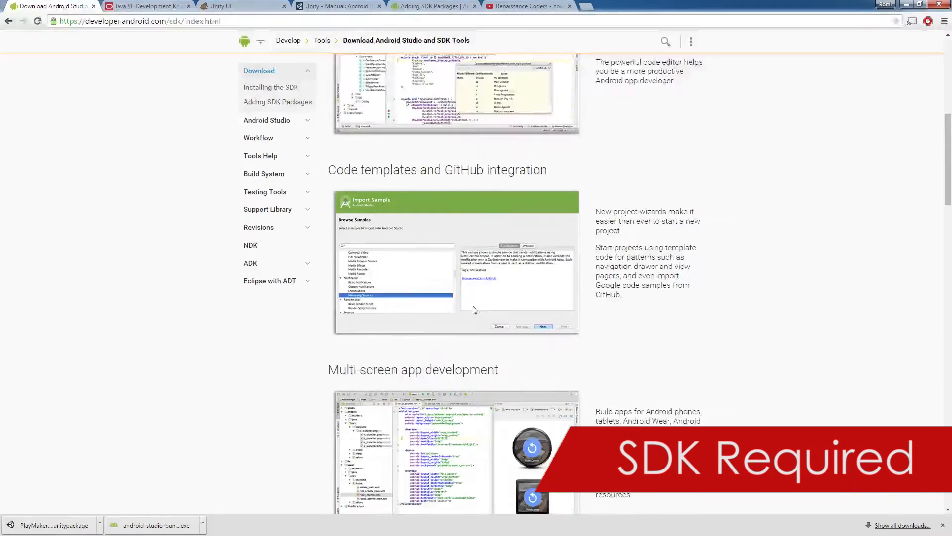
{"action": "scroll", "coordinate": [473, 306], "scroll_direction": "down", "scroll_amount": 5}
{"action": "left_click_drag", "start_coordinate": [947, 223], "coordinate": [944, 50]}
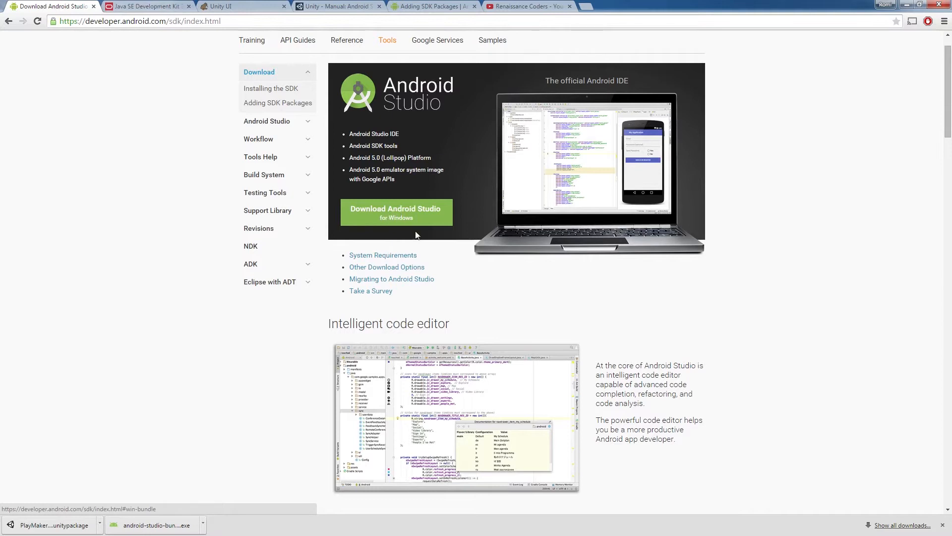
{"action": "left_click_drag", "start_coordinate": [947, 99], "coordinate": [951, 469]}
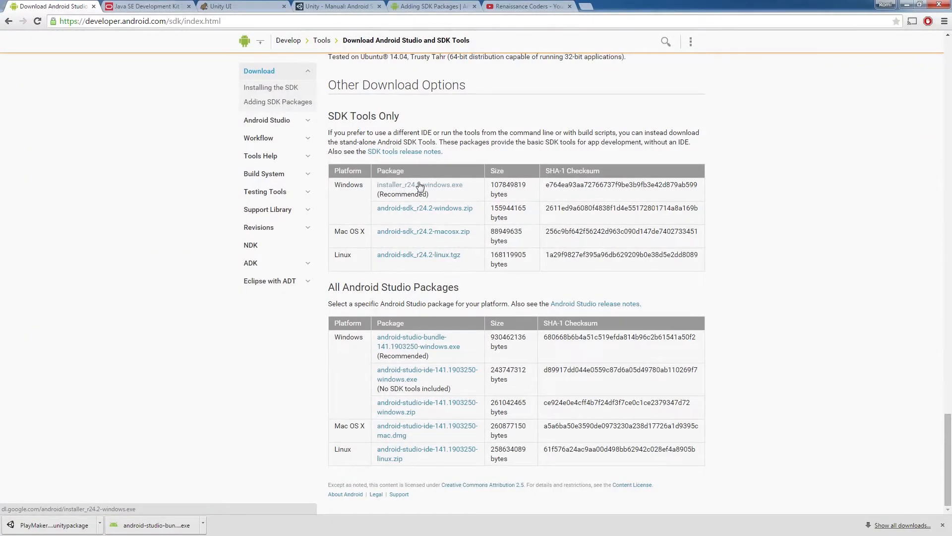
{"action": "left_click", "coordinate": [950, 404]}
{"action": "left_click_drag", "start_coordinate": [950, 405], "coordinate": [950, 52]}
{"action": "left_click_drag", "start_coordinate": [236, 21], "coordinate": [44, 33]}
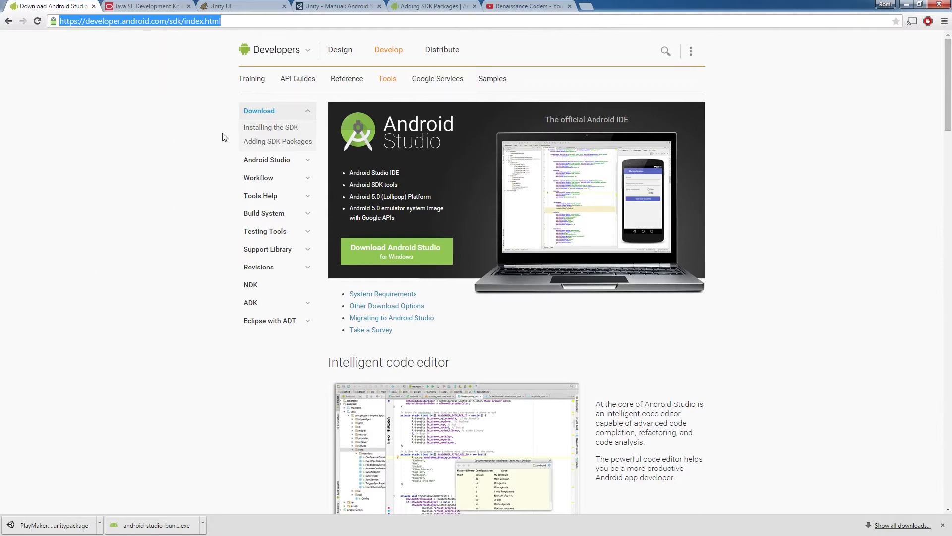
{"action": "left_click", "coordinate": [194, 206]}
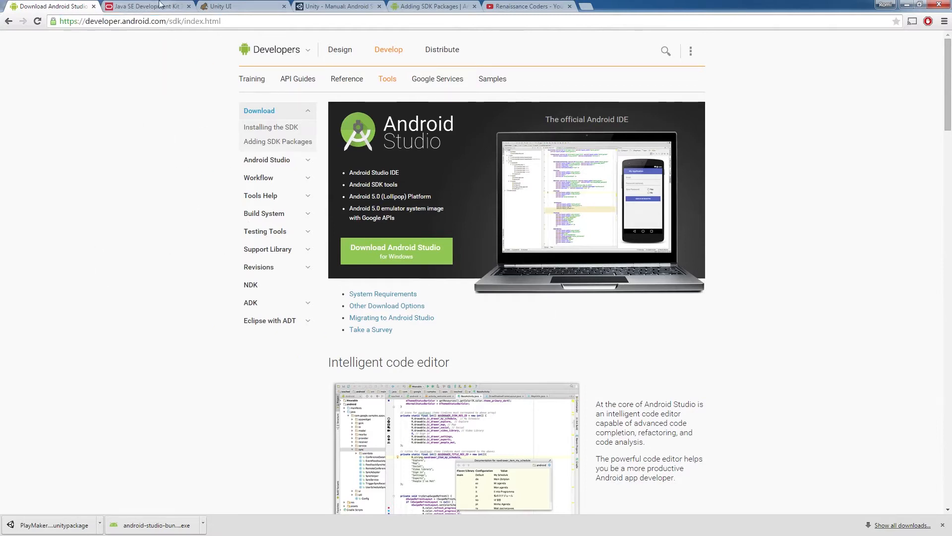
Examine the JDK 7u79 packages on Oracle's Java SE Development Kit 7 Downloads page
{"action": "left_click", "coordinate": [145, 6]}
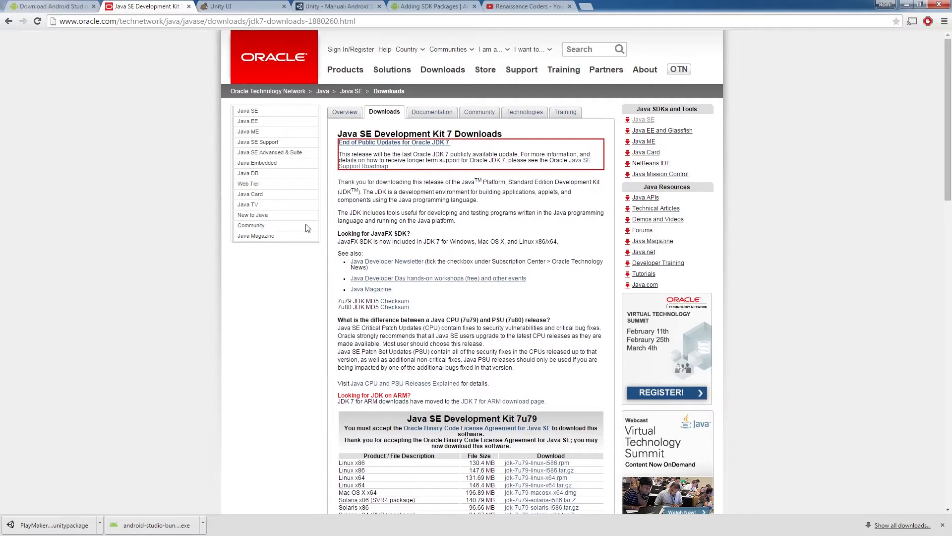
{"action": "left_click_drag", "start_coordinate": [355, 20], "coordinate": [62, 30]}
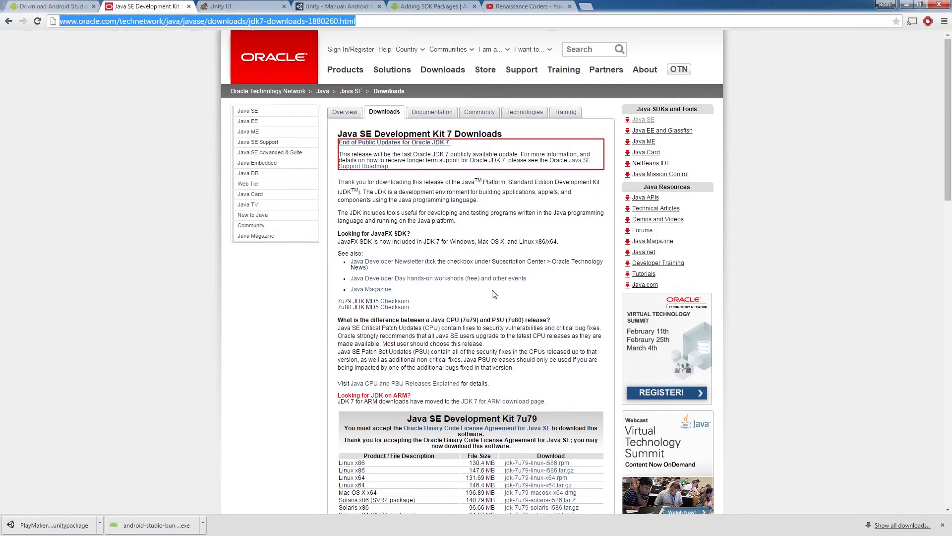
{"action": "scroll", "coordinate": [499, 340], "scroll_direction": "down", "scroll_amount": 3}
{"action": "scroll", "coordinate": [362, 380], "scroll_direction": "down", "scroll_amount": 1}
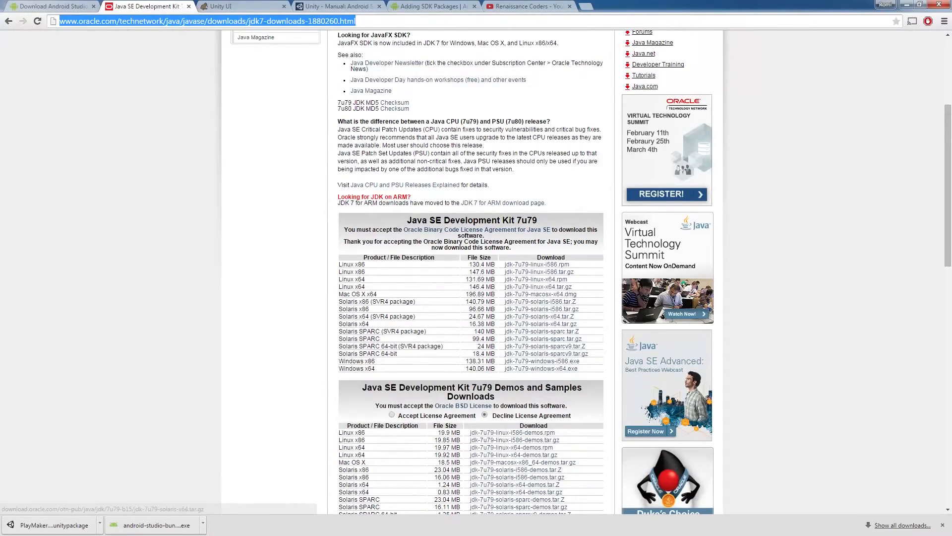
Switch to Windows Explorer and open the Android SDK folder inside ~Apps\~SDK on the Projects (Z:) drive
{"action": "key", "text": "alt+Tab"}
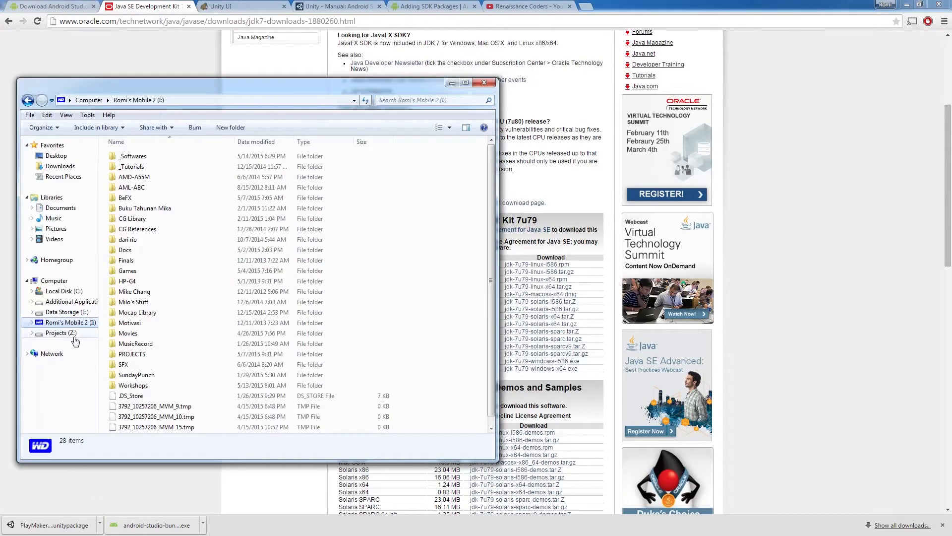
{"action": "left_click", "coordinate": [60, 333]}
{"action": "double_click", "coordinate": [135, 157]}
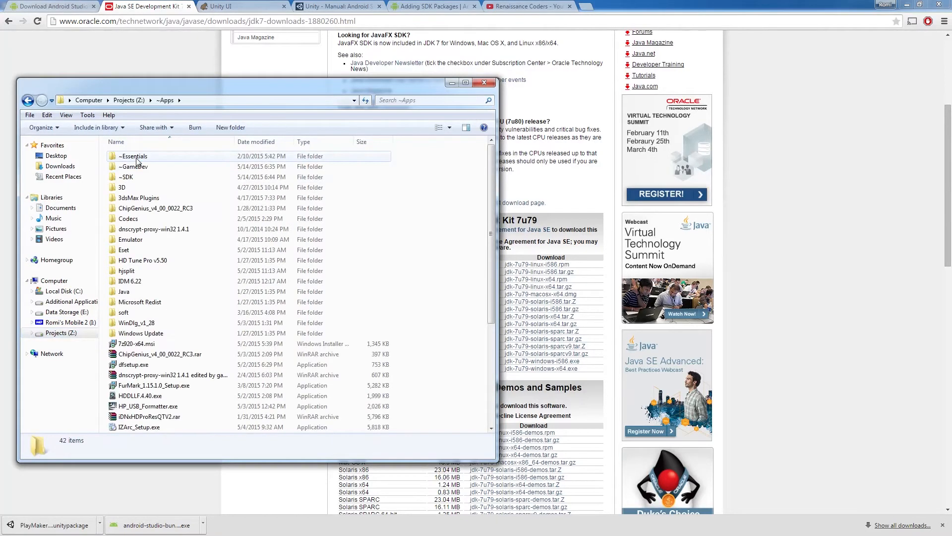
{"action": "double_click", "coordinate": [127, 177]}
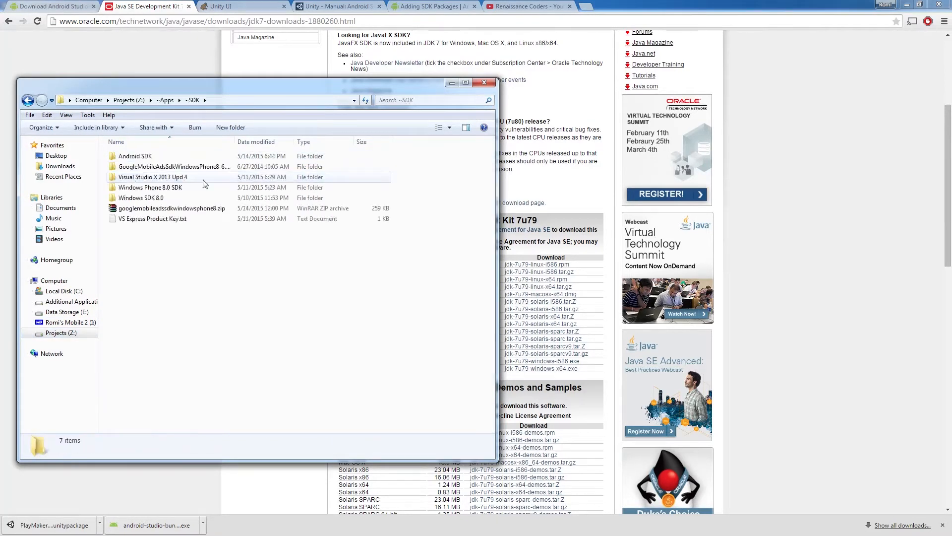
{"action": "double_click", "coordinate": [149, 158]}
{"action": "left_click_drag", "start_coordinate": [223, 91], "coordinate": [367, 118]}
{"action": "left_click_drag", "start_coordinate": [321, 251], "coordinate": [258, 178]}
{"action": "left_click", "coordinate": [302, 251]}
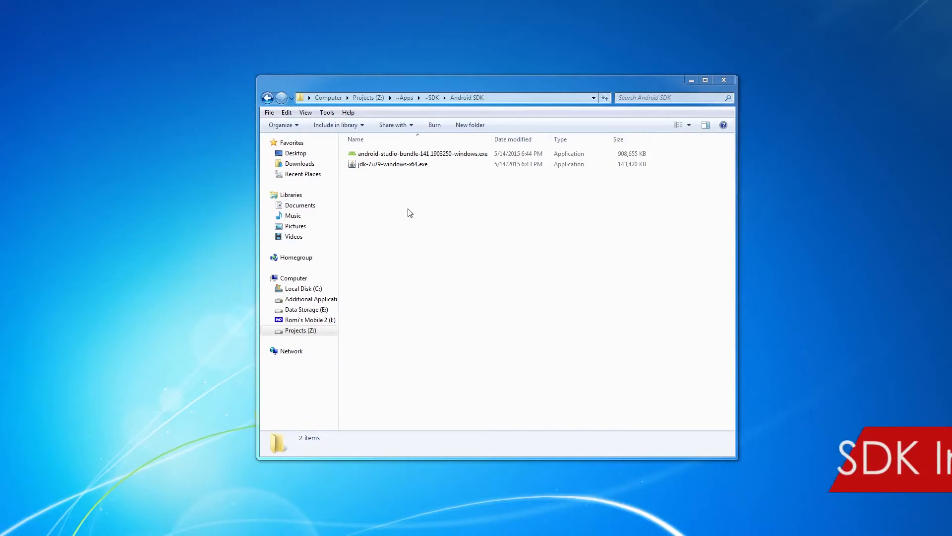
Run android-studio-bundle-141.1903250-windows.exe and proceed to the setup's system check
{"action": "left_click", "coordinate": [403, 155]}
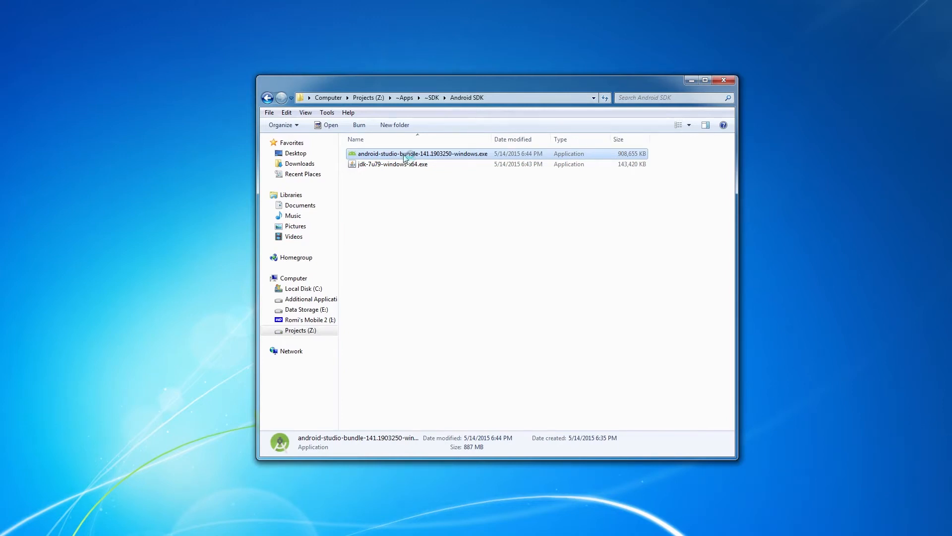
{"action": "left_click", "coordinate": [505, 281]}
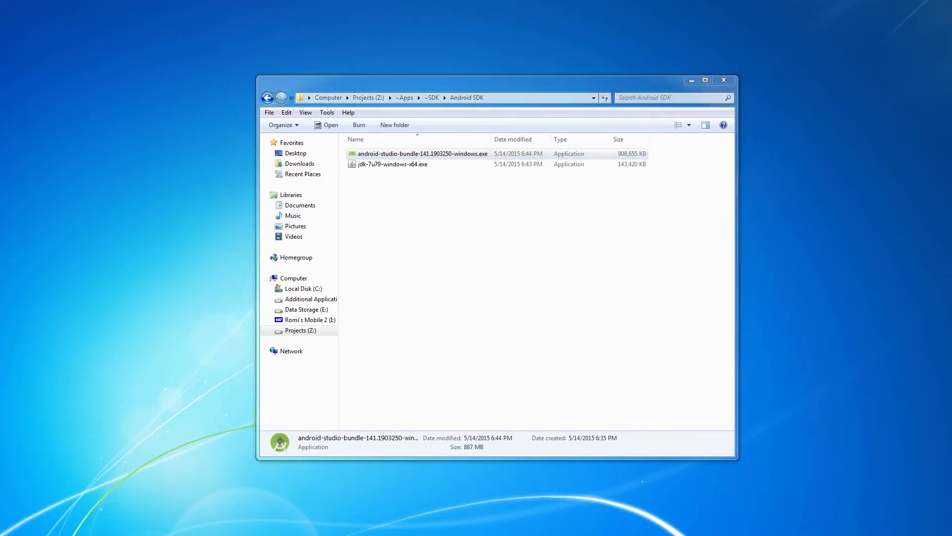
{"action": "left_click_drag", "start_coordinate": [385, 100], "coordinate": [478, 151]}
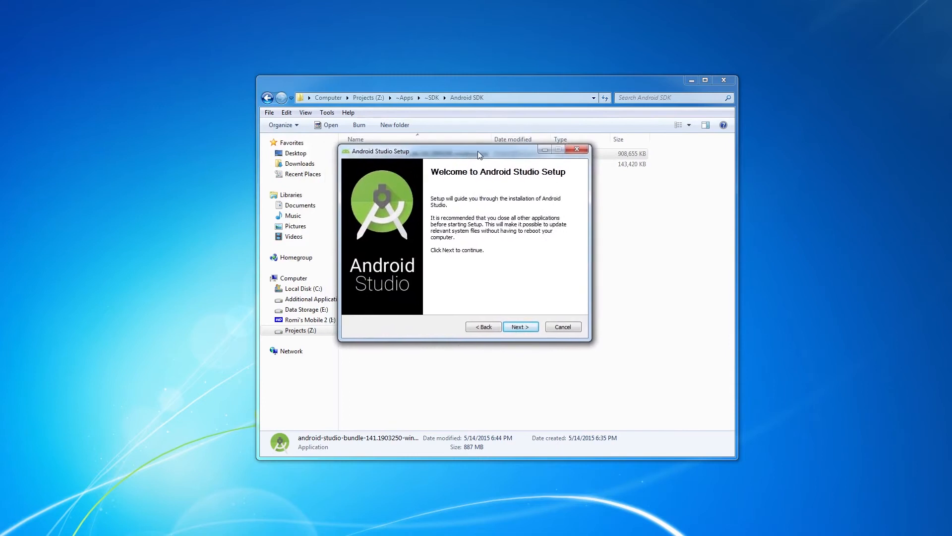
{"action": "left_click", "coordinate": [520, 324]}
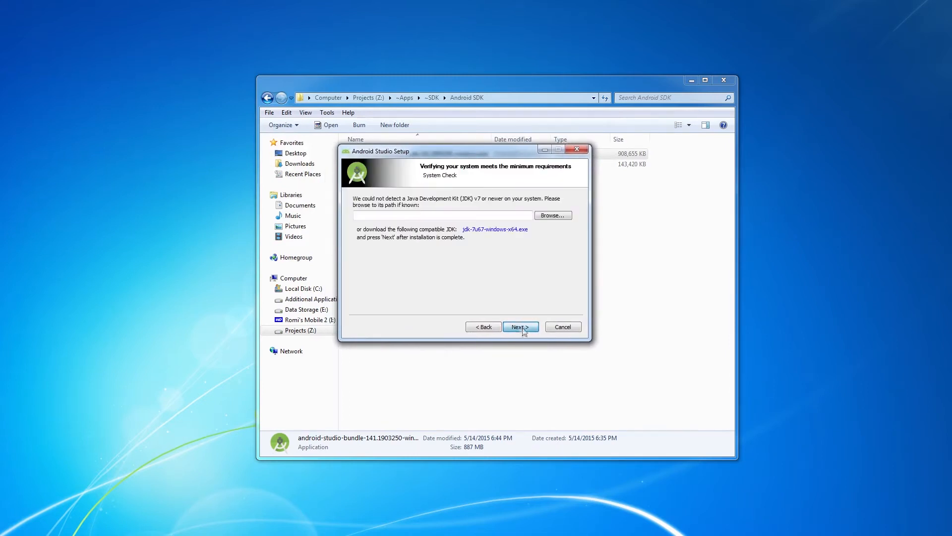
Arrange the Android Studio Setup window and the Explorer window side by side on the desktop
{"action": "left_click", "coordinate": [430, 141]}
{"action": "left_click_drag", "start_coordinate": [405, 85], "coordinate": [610, 99]}
{"action": "left_click_drag", "start_coordinate": [375, 151], "coordinate": [185, 211]}
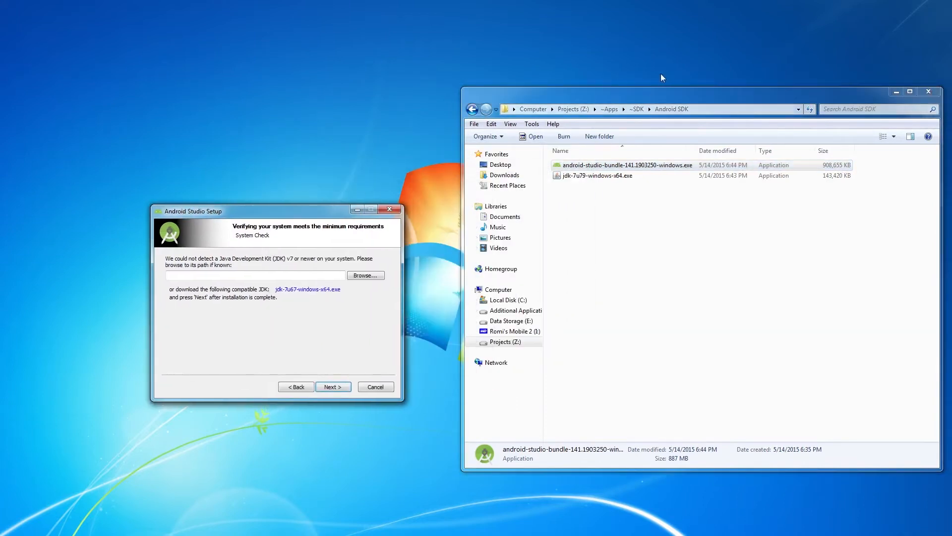
{"action": "left_click_drag", "start_coordinate": [576, 99], "coordinate": [523, 89]}
{"action": "left_click_drag", "start_coordinate": [317, 216], "coordinate": [282, 215]}
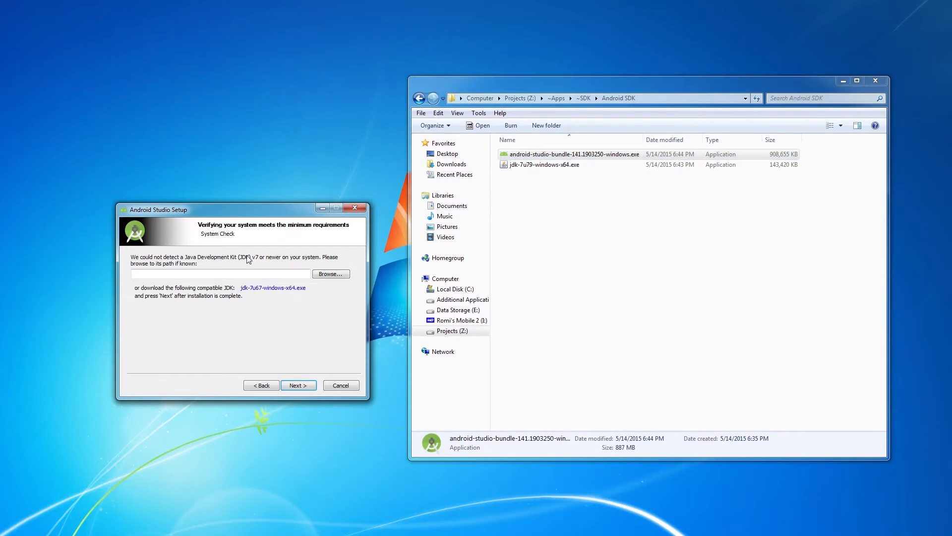
Run jdk-7u79-windows-x64.exe and install the default JDK features to C:\Program Files\Java\jdk1.7.0_79\
{"action": "left_click", "coordinate": [534, 167]}
{"action": "right_click", "coordinate": [533, 167]}
{"action": "left_click", "coordinate": [565, 184]}
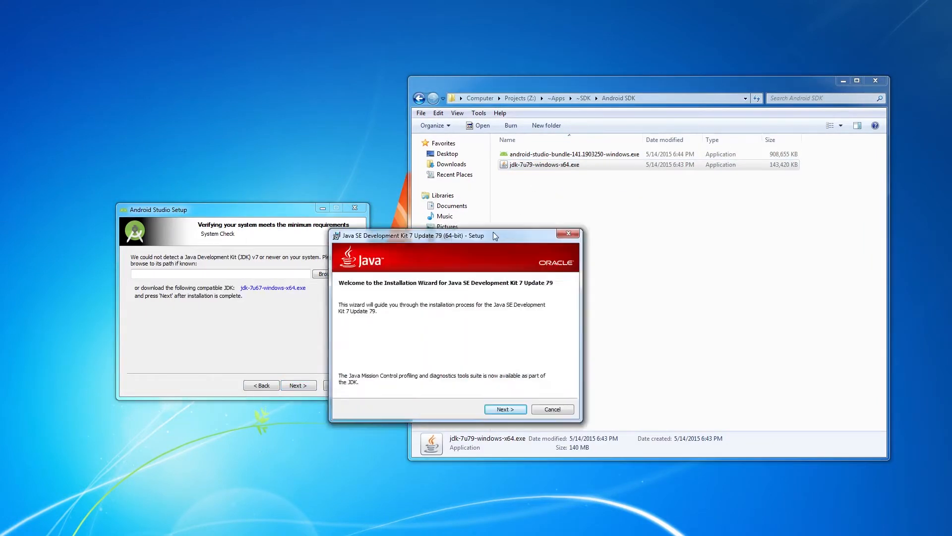
{"action": "left_click", "coordinate": [615, 367]}
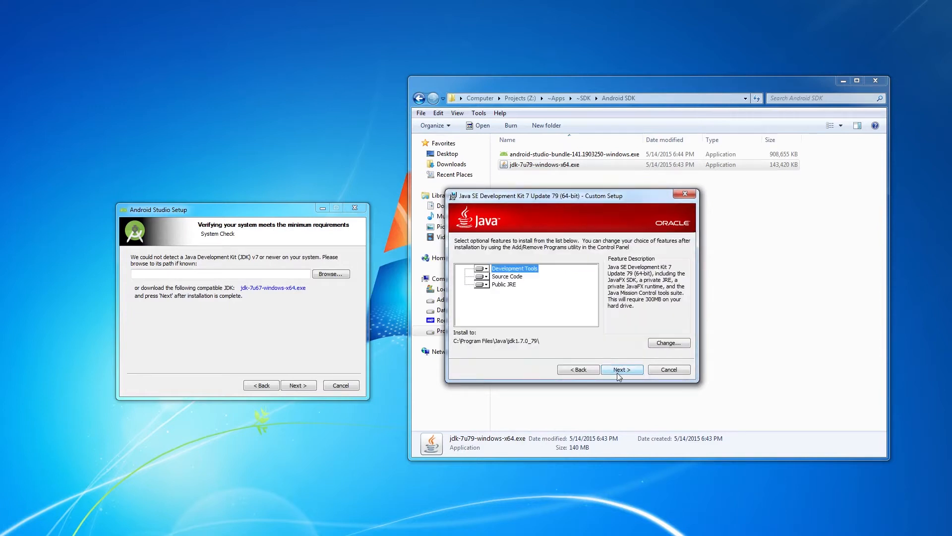
{"action": "left_click", "coordinate": [625, 370]}
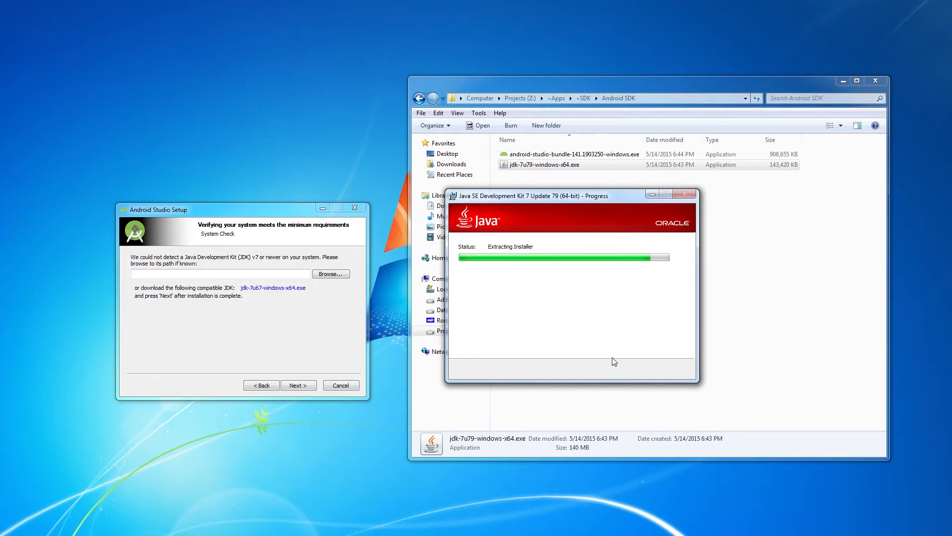
Install the Java runtime to C:\Program Files\Java\jre7\ and close the completed JDK setup
{"action": "left_click_drag", "start_coordinate": [0, 243], "coordinate": [196, 211]}
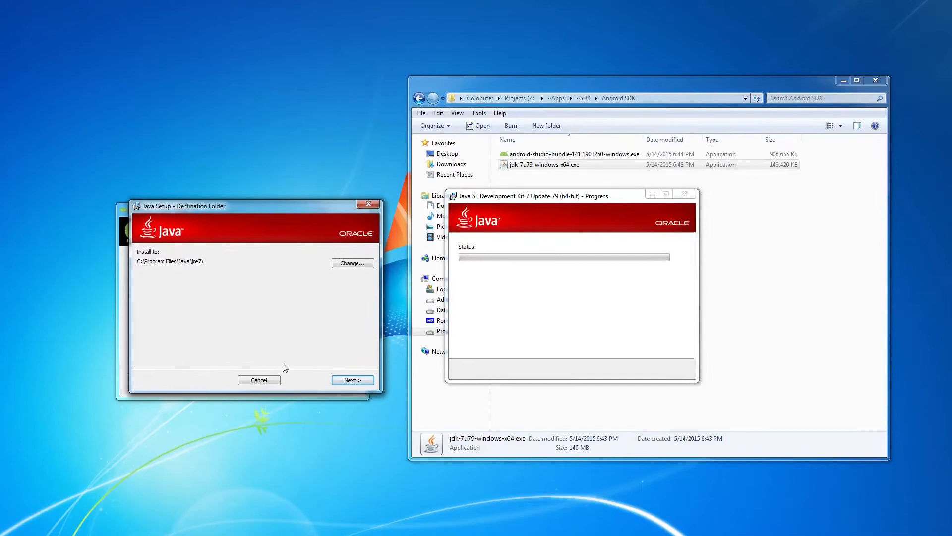
{"action": "left_click", "coordinate": [352, 380]}
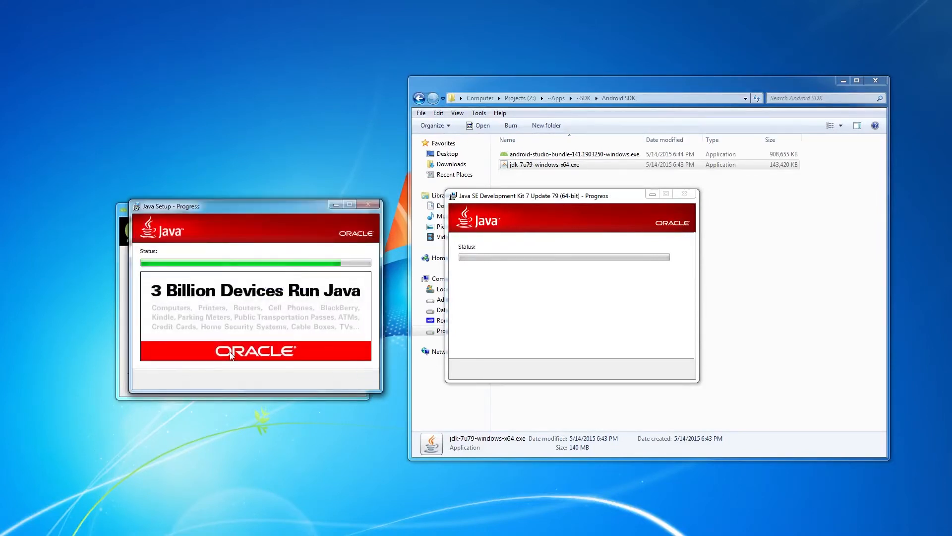
{"action": "left_click_drag", "start_coordinate": [249, 207], "coordinate": [294, 29]}
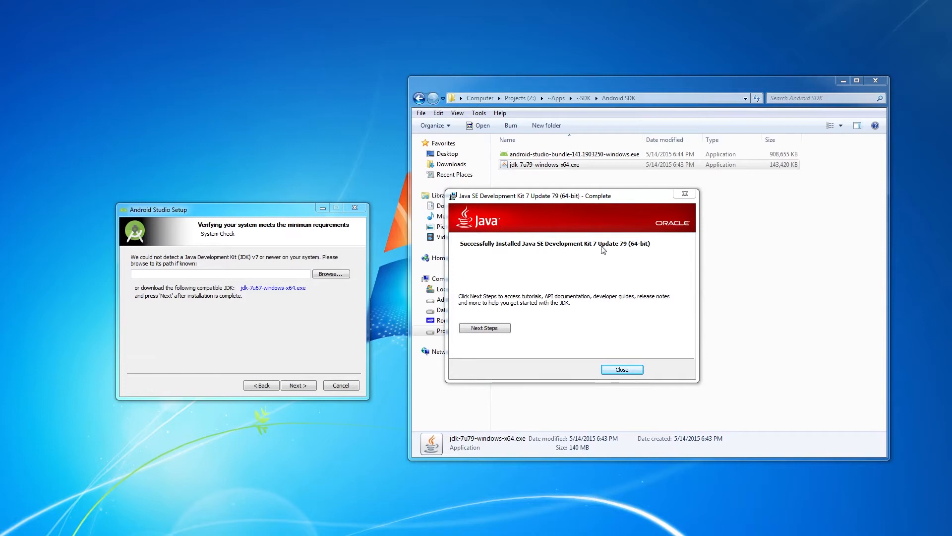
{"action": "left_click", "coordinate": [640, 370]}
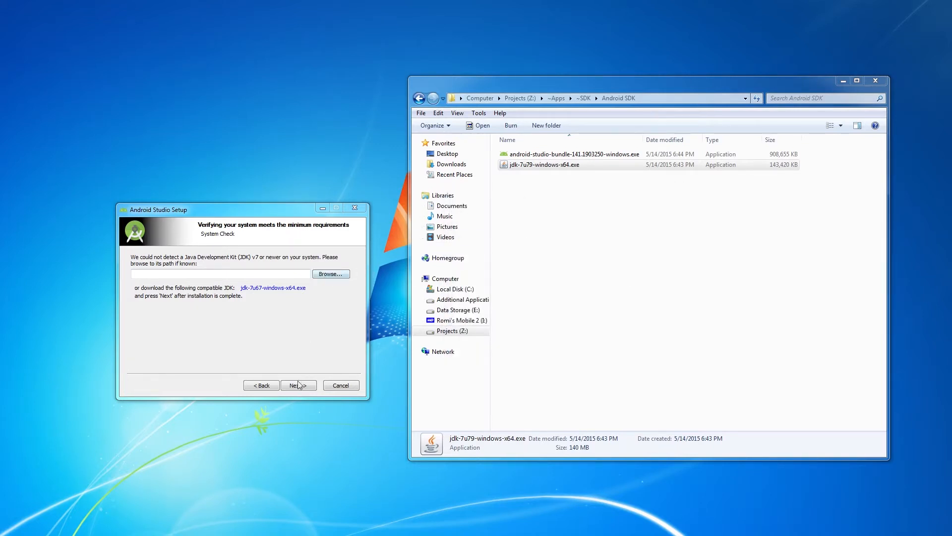
Retry the Android Studio system check, relaunch the bundle installer and place its window beside the Explorer window
{"action": "left_click", "coordinate": [270, 386]}
{"action": "left_click", "coordinate": [298, 385]}
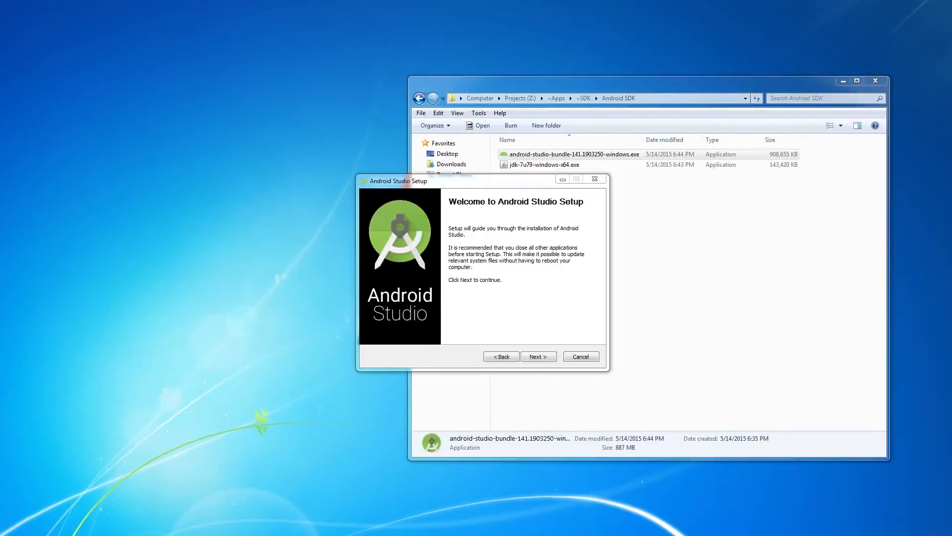
{"action": "left_click_drag", "start_coordinate": [367, 180], "coordinate": [163, 182]}
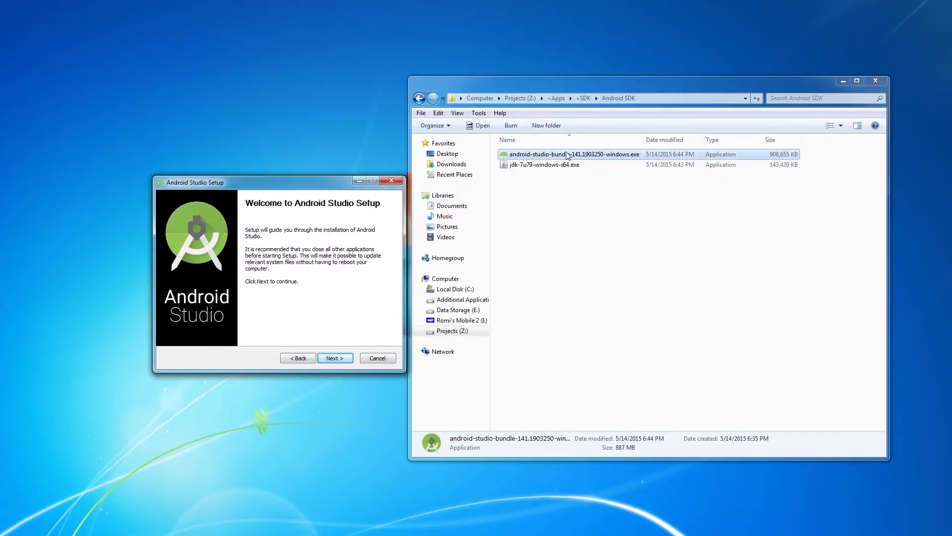
Proceed through Android Studio Setup with all components selected and the default Android Studio and SDK installation locations kept
{"action": "left_click_drag", "start_coordinate": [322, 187], "coordinate": [319, 194]}
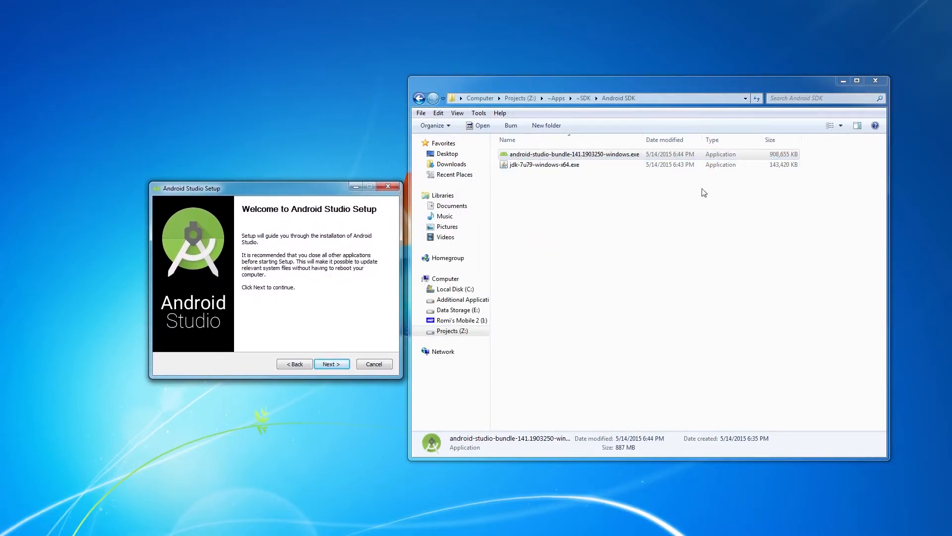
{"action": "left_click", "coordinate": [331, 364]}
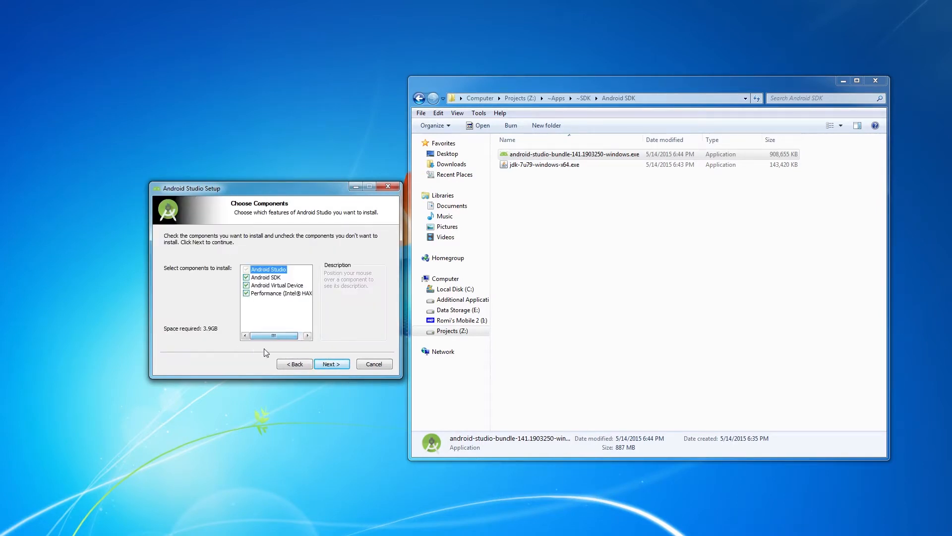
{"action": "mouse_move", "coordinate": [292, 270]}
{"action": "mouse_move", "coordinate": [272, 288]}
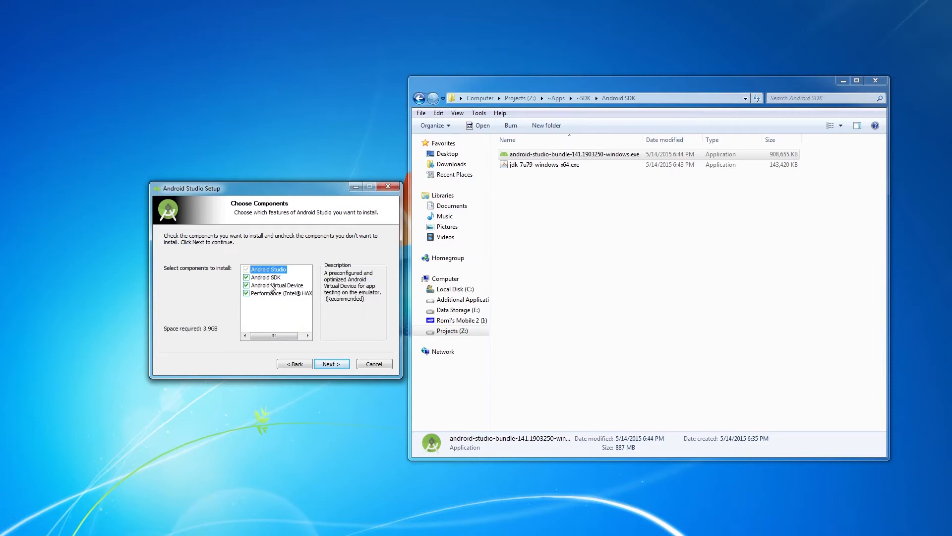
{"action": "left_click", "coordinate": [330, 367]}
{"action": "left_click", "coordinate": [341, 364]}
{"action": "left_click", "coordinate": [342, 364]}
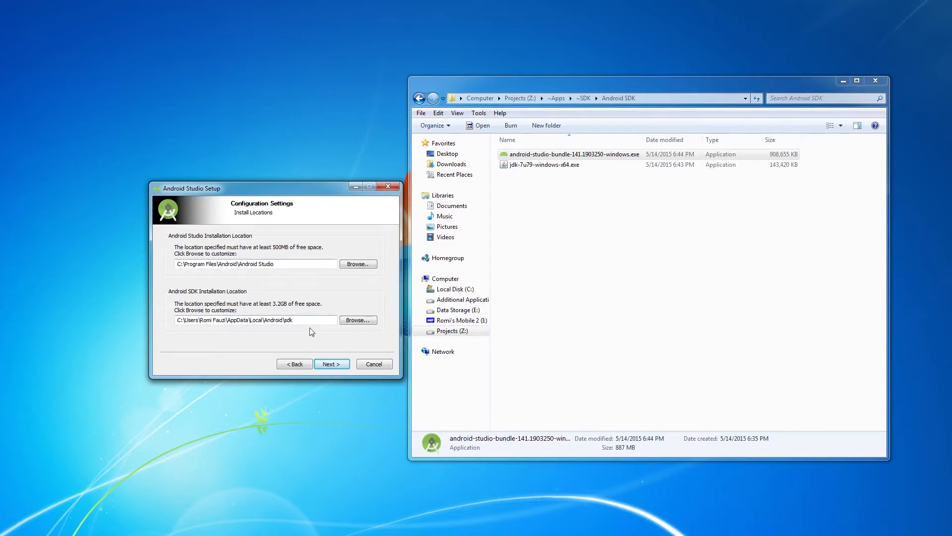
{"action": "left_click", "coordinate": [329, 365]}
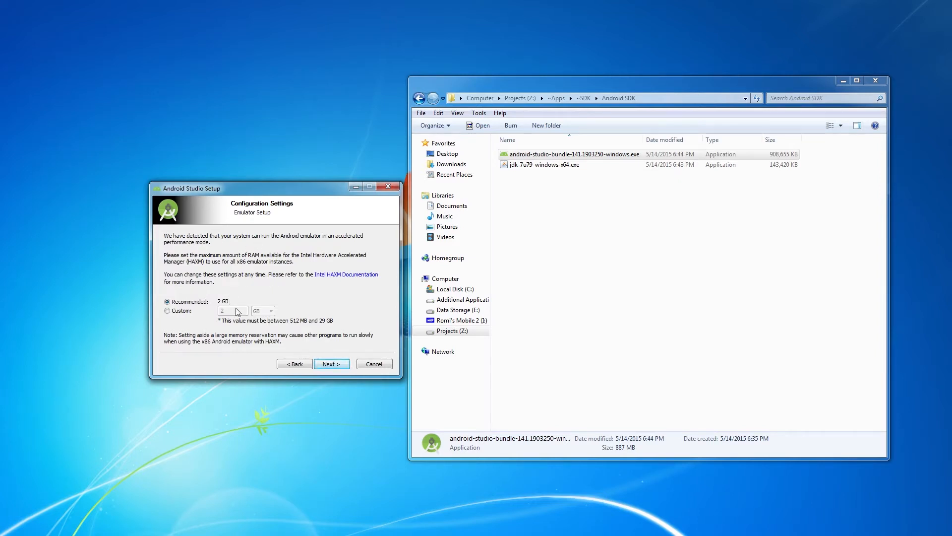
Keep the recommended 2 GB emulator RAM, run the installation and finish the setup without starting Android Studio
{"action": "left_click", "coordinate": [337, 367]}
{"action": "left_click", "coordinate": [331, 364]}
{"action": "left_click", "coordinate": [332, 364]}
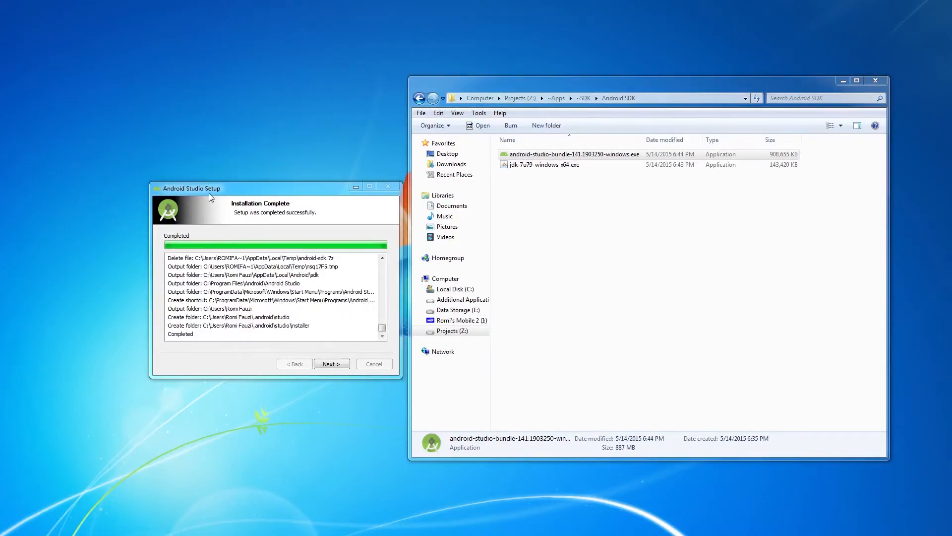
{"action": "left_click", "coordinate": [338, 365]}
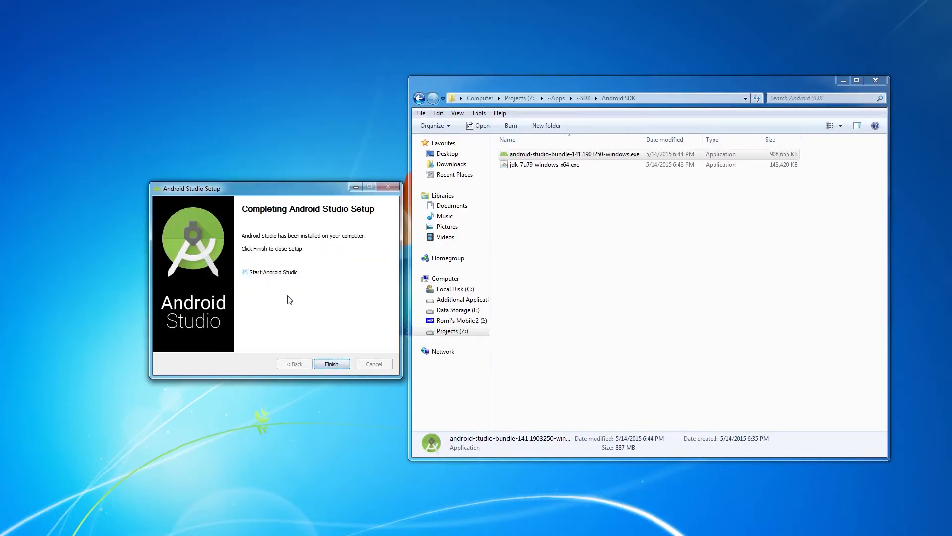
{"action": "left_click", "coordinate": [331, 364]}
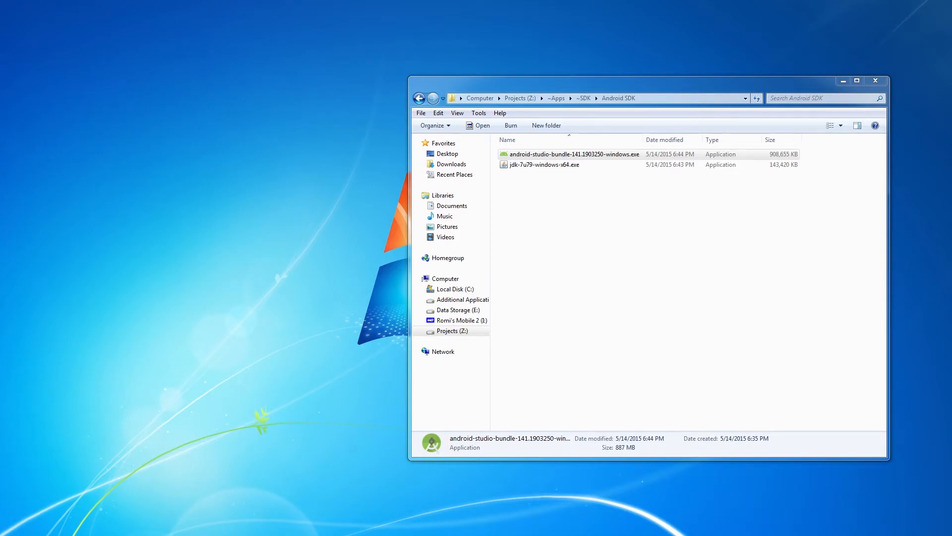
Look for the Android SDK in Program Files\Android and Program Files (x86) on Local Disk (C:)
{"action": "left_click", "coordinate": [456, 289]}
{"action": "double_click", "coordinate": [532, 185]}
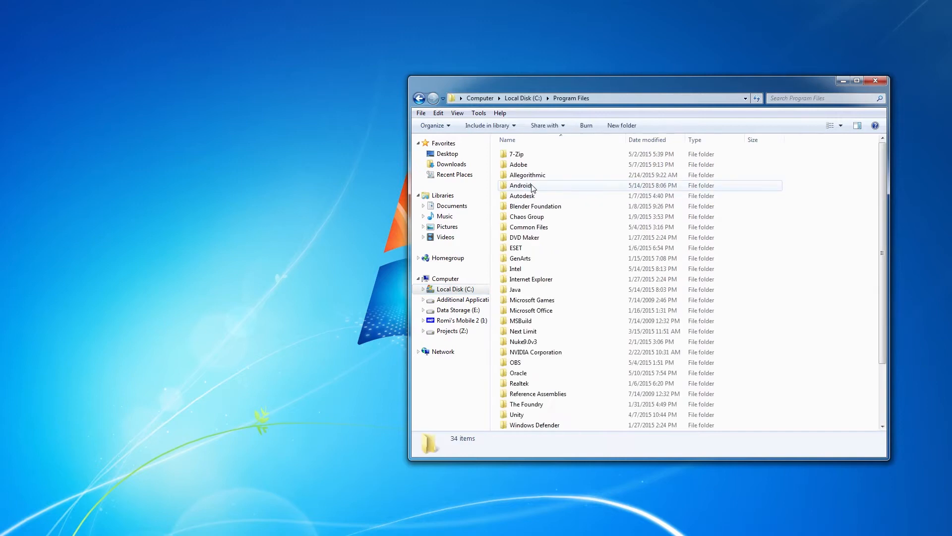
{"action": "double_click", "coordinate": [520, 185]}
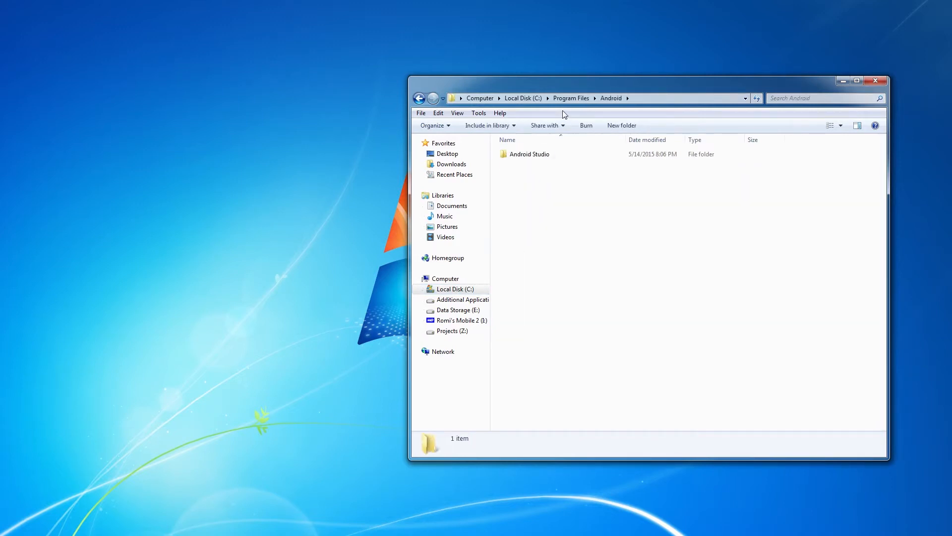
{"action": "left_click", "coordinate": [454, 289]}
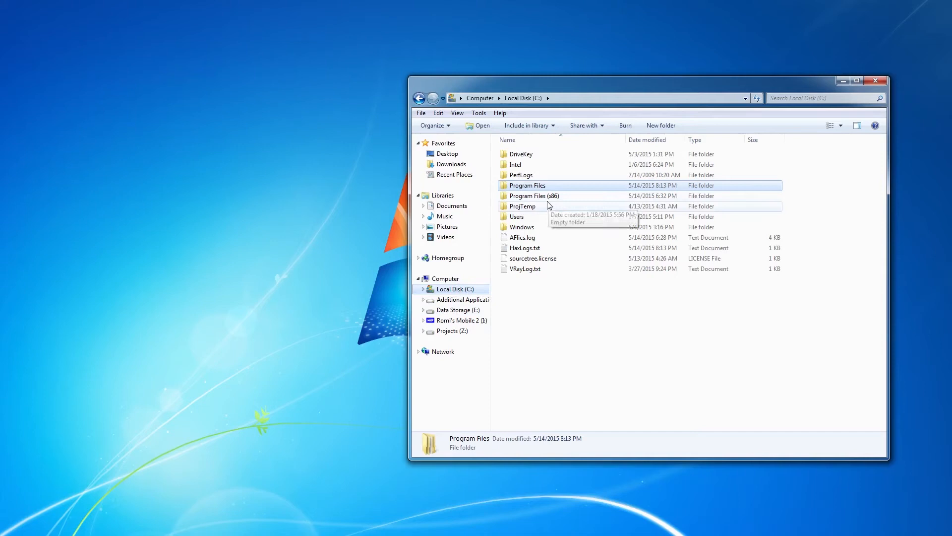
{"action": "double_click", "coordinate": [534, 196]}
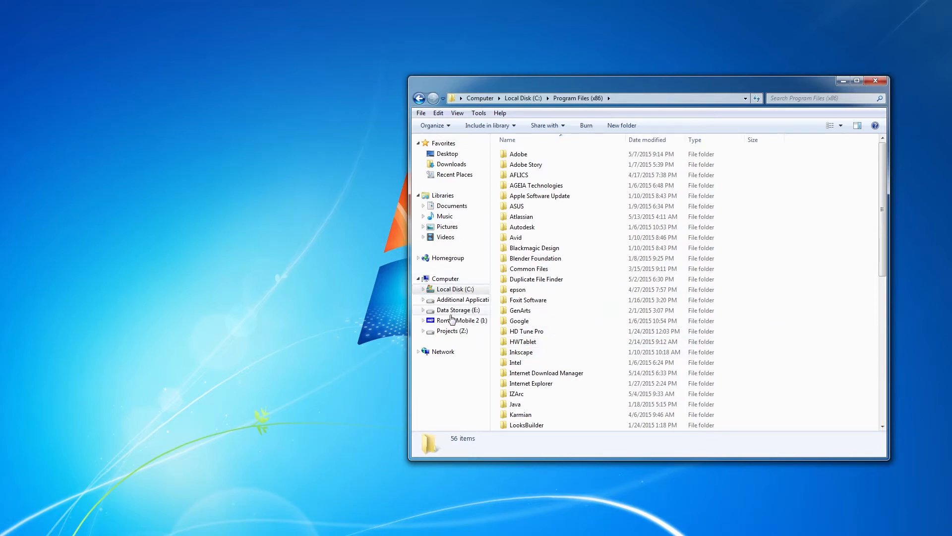
Browse from the computer's drive list to the user's profile folder under C:\Users and check its .android\studio folder
{"action": "left_click", "coordinate": [445, 279]}
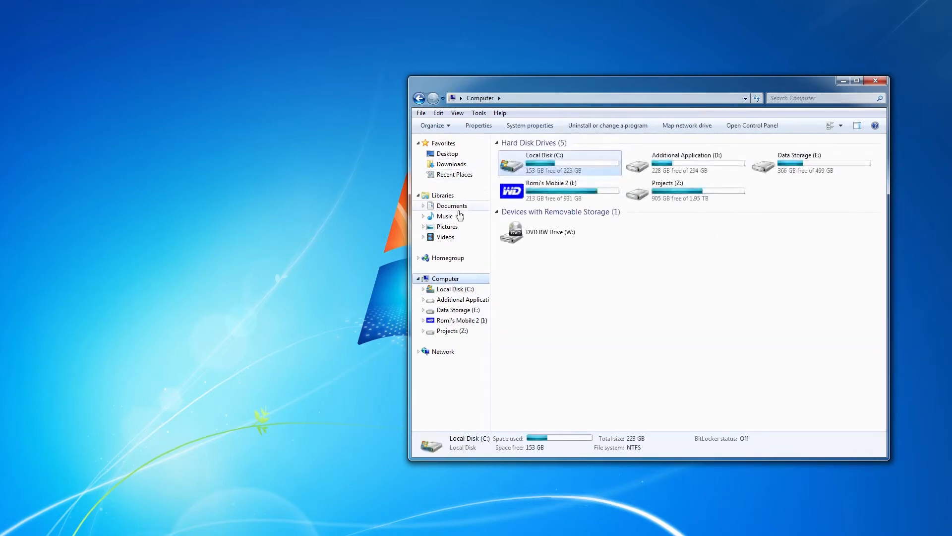
{"action": "double_click", "coordinate": [543, 160]}
{"action": "double_click", "coordinate": [518, 217]}
{"action": "double_click", "coordinate": [528, 164]}
{"action": "left_click", "coordinate": [522, 157]}
{"action": "double_click", "coordinate": [522, 156]}
{"action": "double_click", "coordinate": [520, 157]}
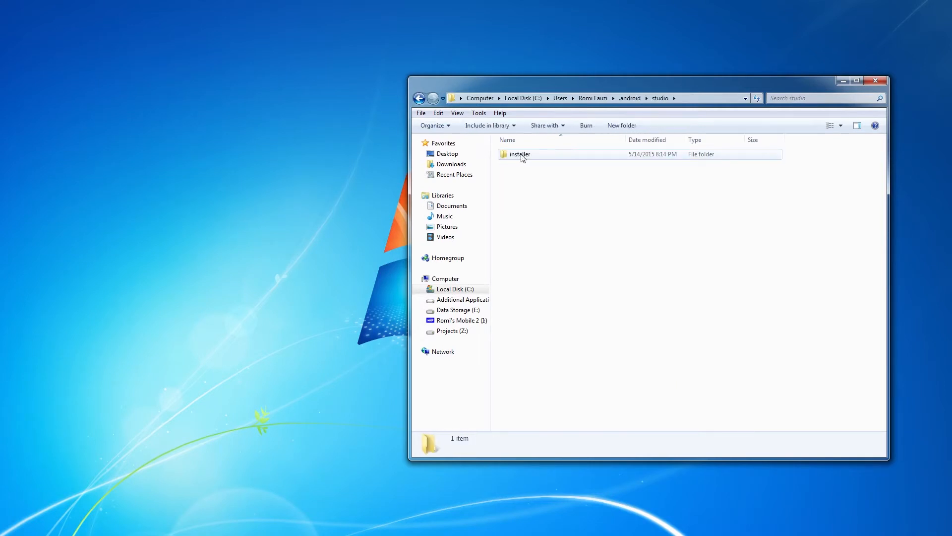
Return to the user's profile folder and open its hidden AppData folder by extending the folder path
{"action": "left_click", "coordinate": [593, 97]}
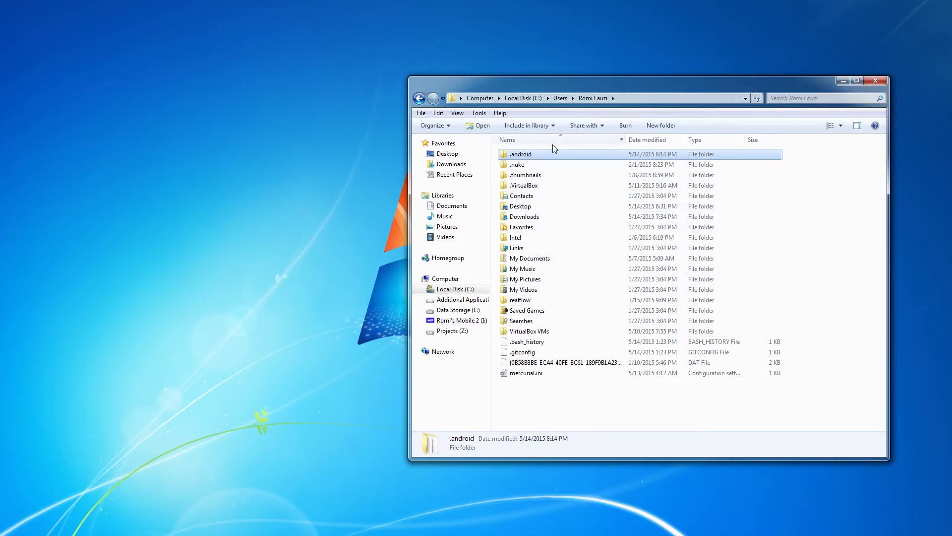
{"action": "left_click", "coordinate": [604, 102]}
{"action": "left_click", "coordinate": [604, 102]}
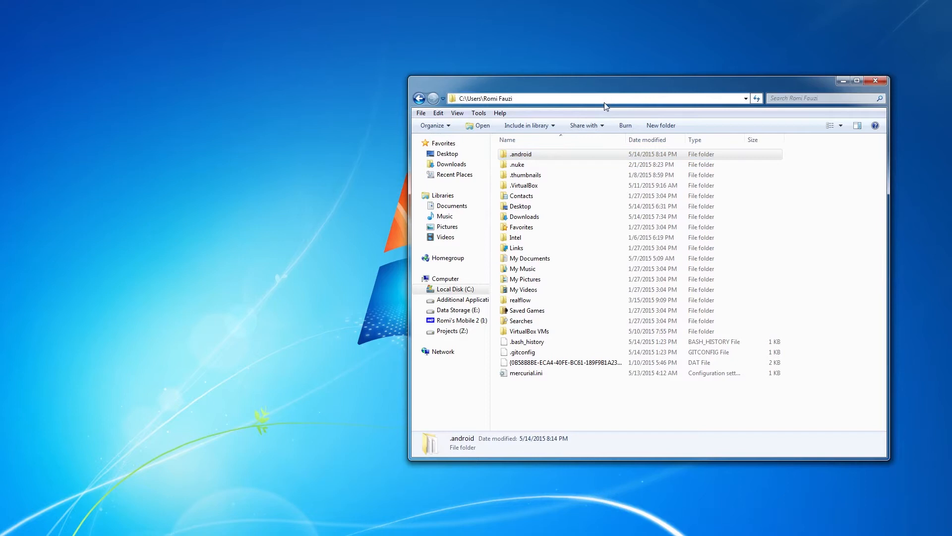
{"action": "type", "text": "\\"}
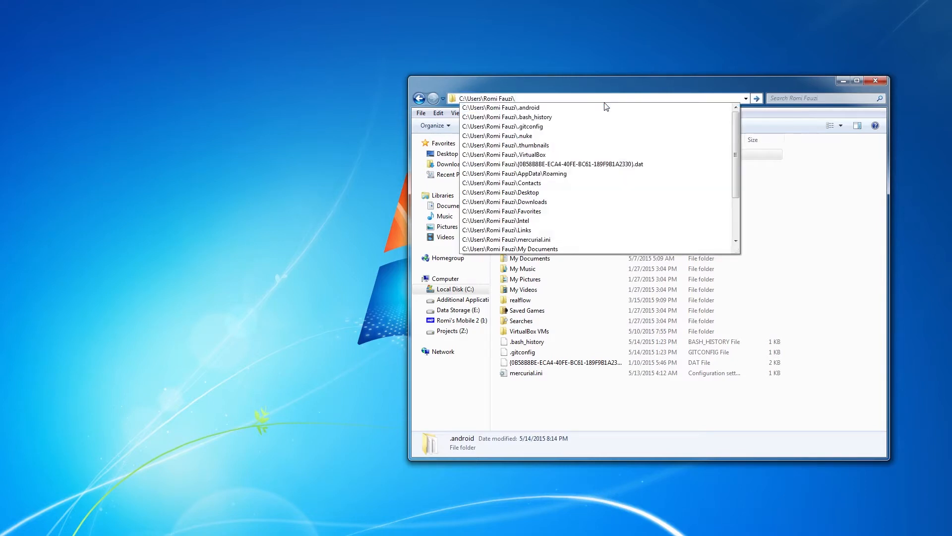
{"action": "type", "text": "appdata"}
{"action": "key", "text": "Return"}
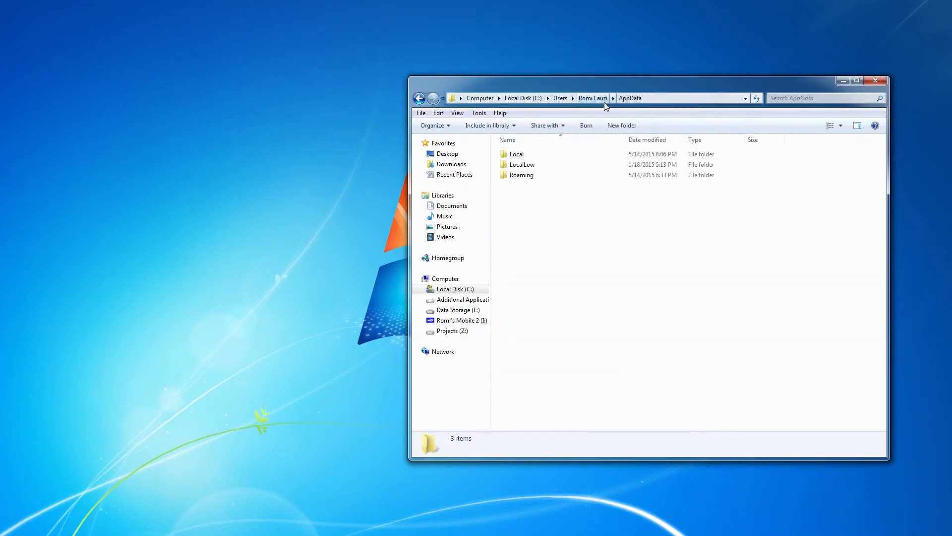
Open Local\Android\sdk inside AppData, check the contents of platform-tools and return to the sdk folder
{"action": "double_click", "coordinate": [537, 155]}
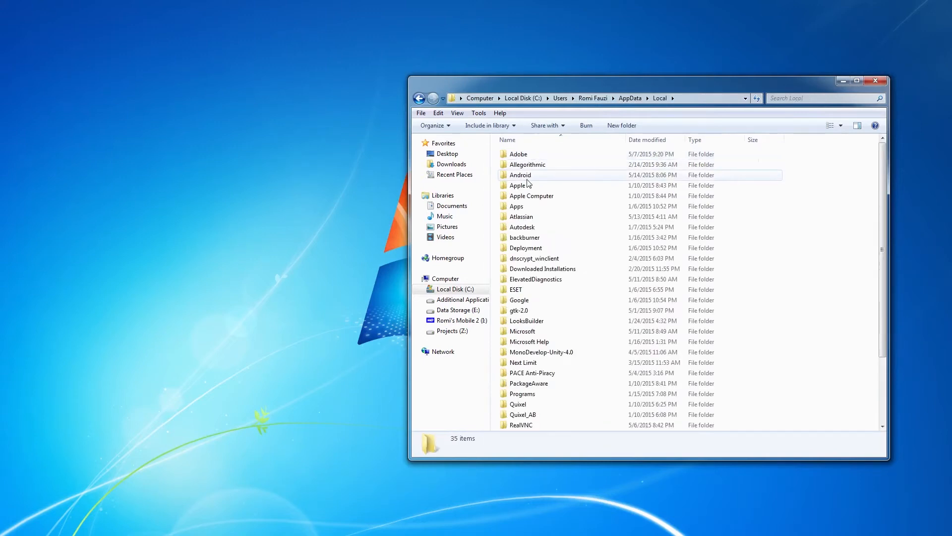
{"action": "double_click", "coordinate": [533, 175]}
{"action": "double_click", "coordinate": [541, 155]}
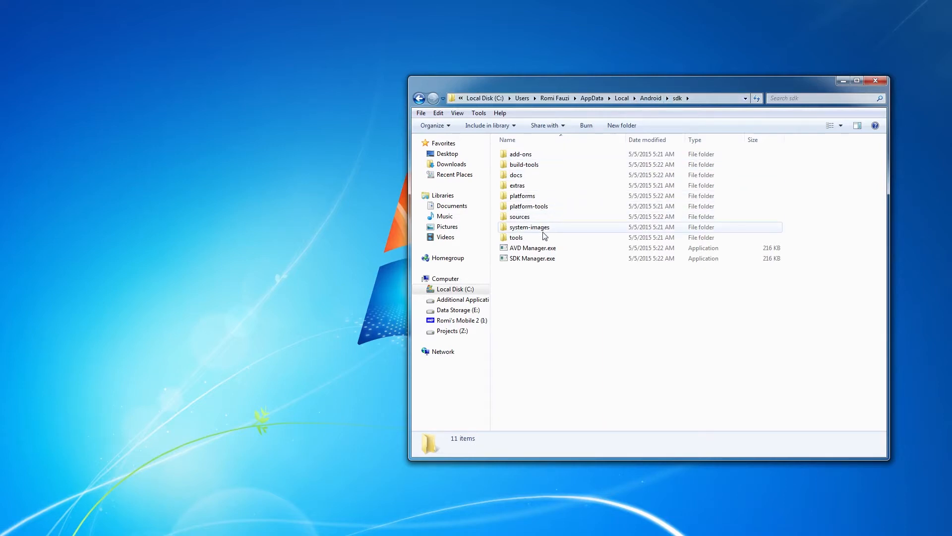
{"action": "double_click", "coordinate": [541, 208]}
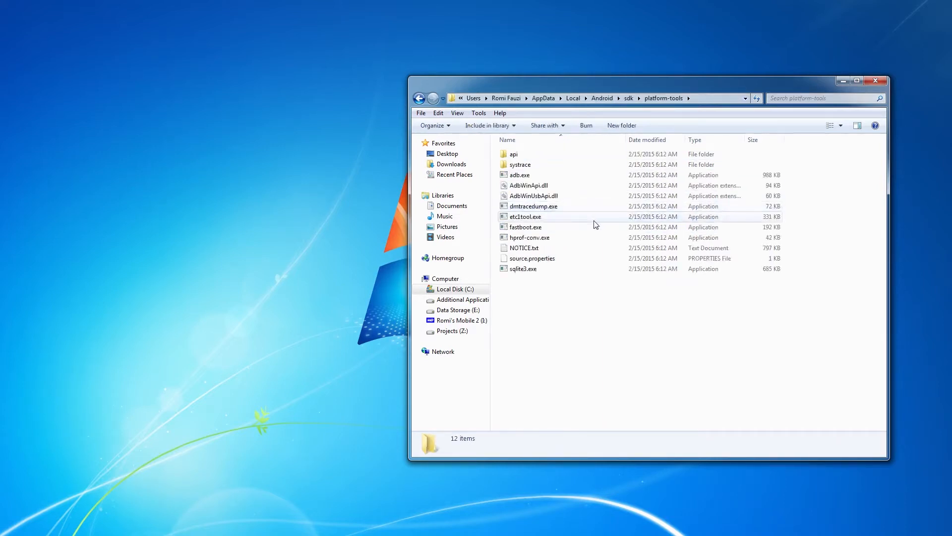
{"action": "left_click", "coordinate": [628, 98]}
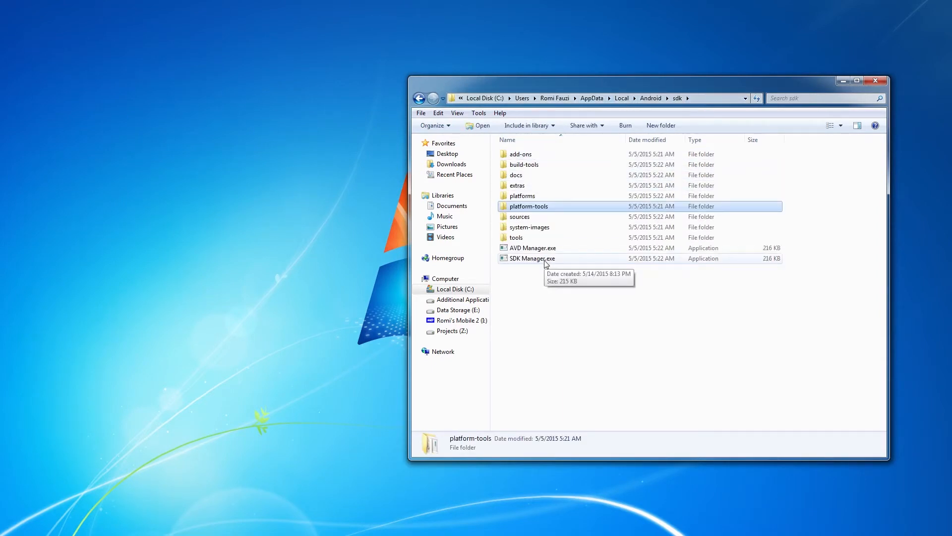
Launch SDK Manager.exe from the sdk folder, reposition the Android SDK Manager window and enlarge it to show more packages
{"action": "left_click", "coordinate": [529, 263]}
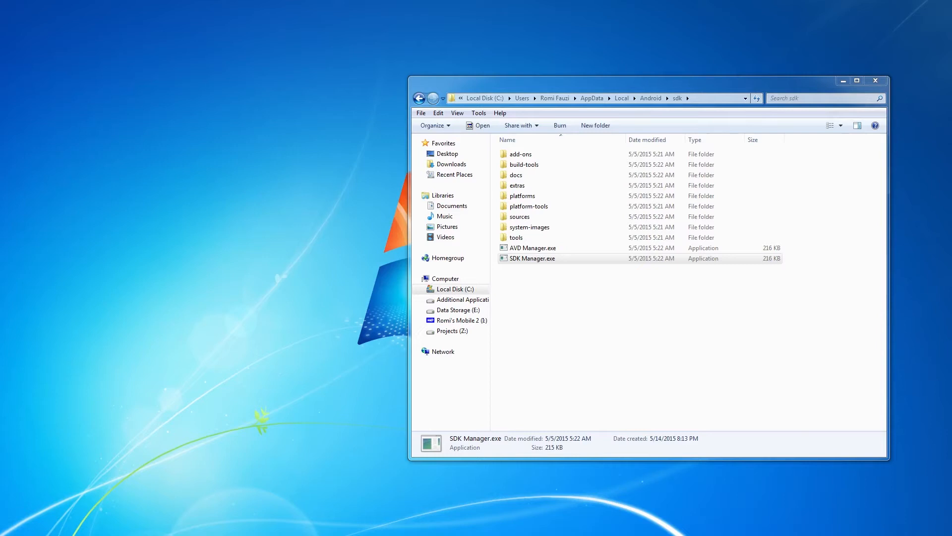
{"action": "left_click_drag", "start_coordinate": [49, 66], "coordinate": [282, 59]}
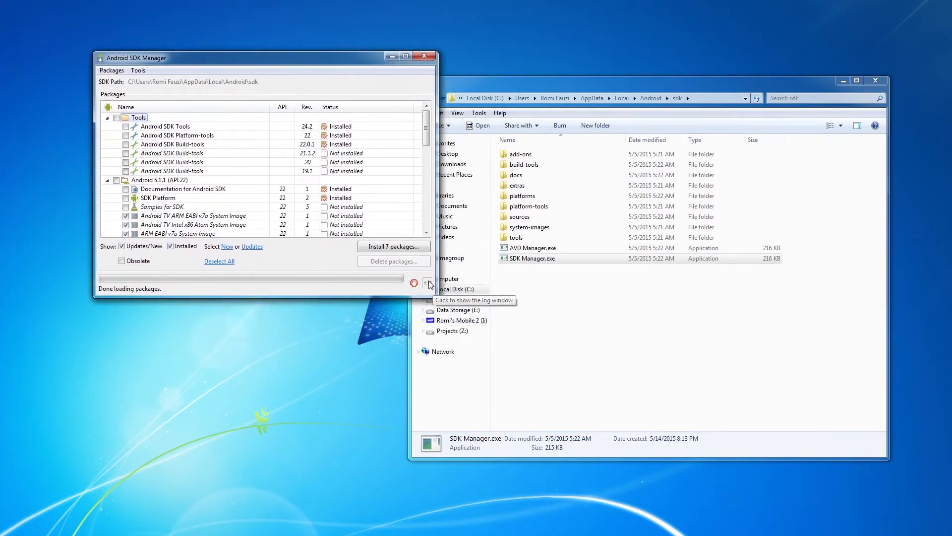
{"action": "left_click_drag", "start_coordinate": [433, 296], "coordinate": [689, 469]}
Review the available SDK packages and collapse the Android 5.1.1 (API 22) and Extras groups
{"action": "scroll", "coordinate": [294, 350], "scroll_direction": "down", "scroll_amount": 3}
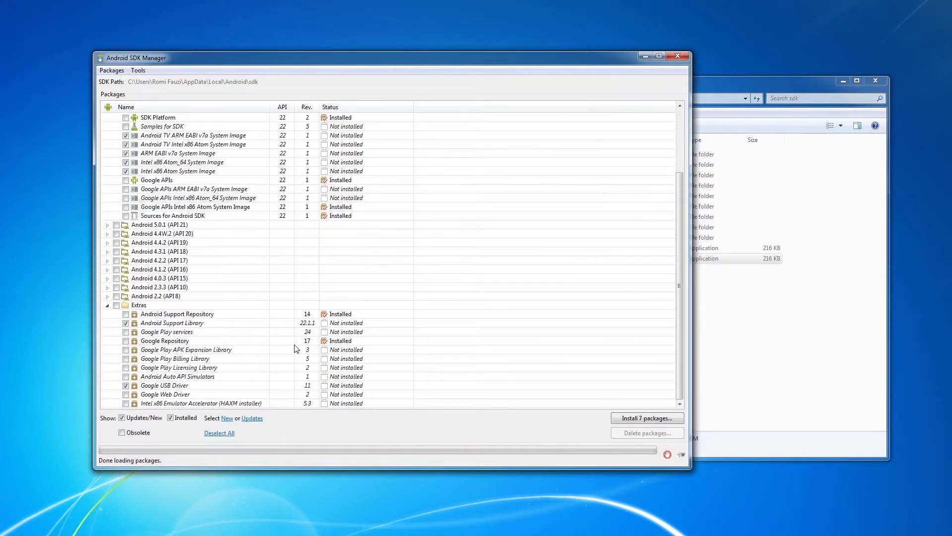
{"action": "scroll", "coordinate": [119, 314], "scroll_direction": "up", "scroll_amount": 3}
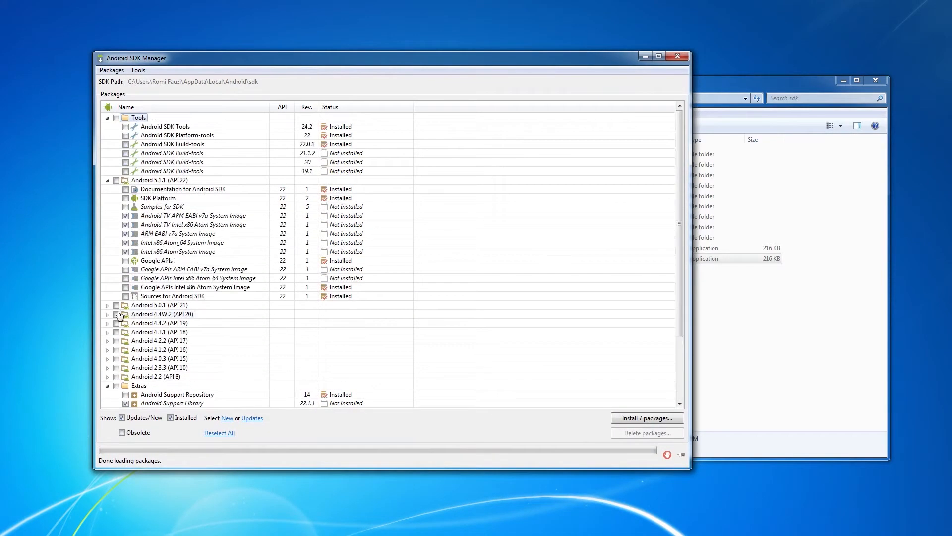
{"action": "left_click", "coordinate": [108, 181]}
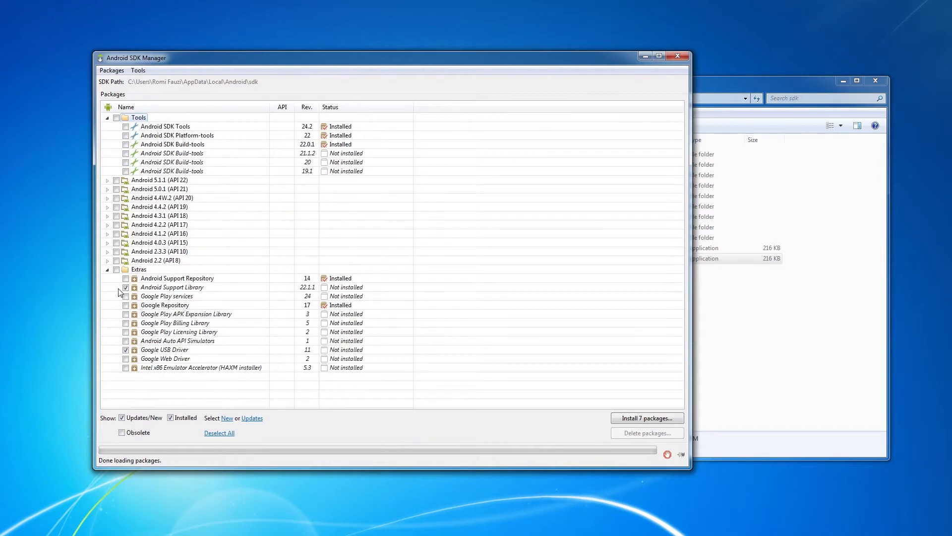
{"action": "left_click", "coordinate": [107, 270]}
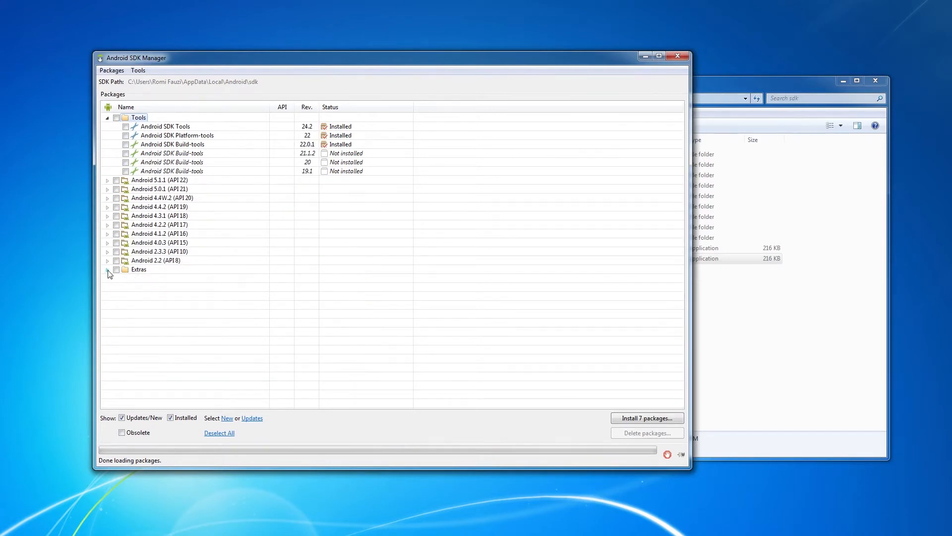
Add all Android 4.0.3 (API 15) packages to the preselected ones, accept the Android SDK License and install them
{"action": "left_click", "coordinate": [107, 243]}
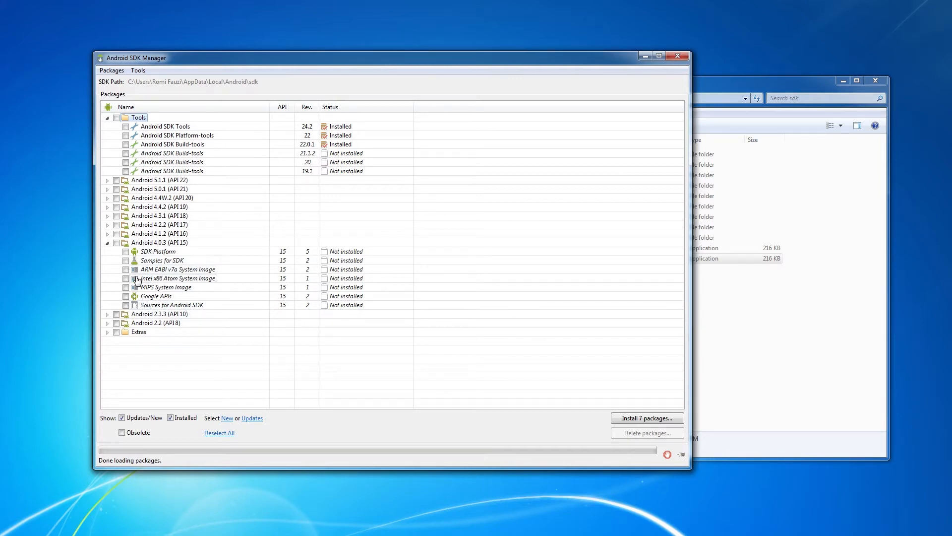
{"action": "left_click", "coordinate": [116, 243]}
{"action": "left_click", "coordinate": [635, 419]}
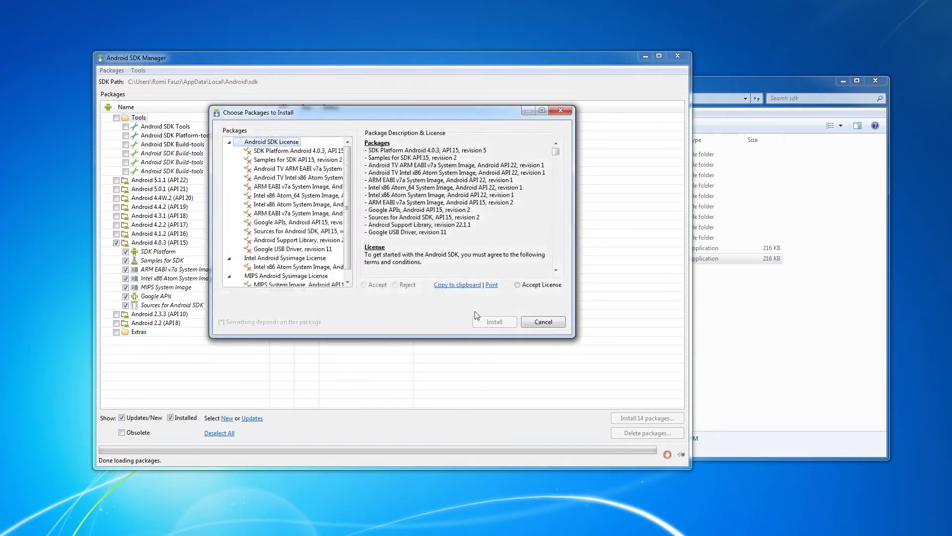
{"action": "left_click", "coordinate": [519, 286]}
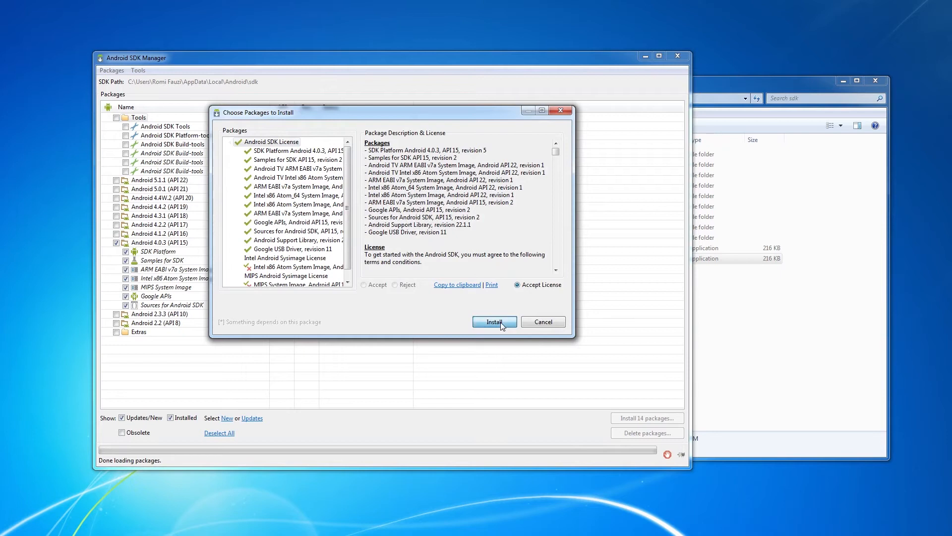
{"action": "left_click", "coordinate": [501, 322]}
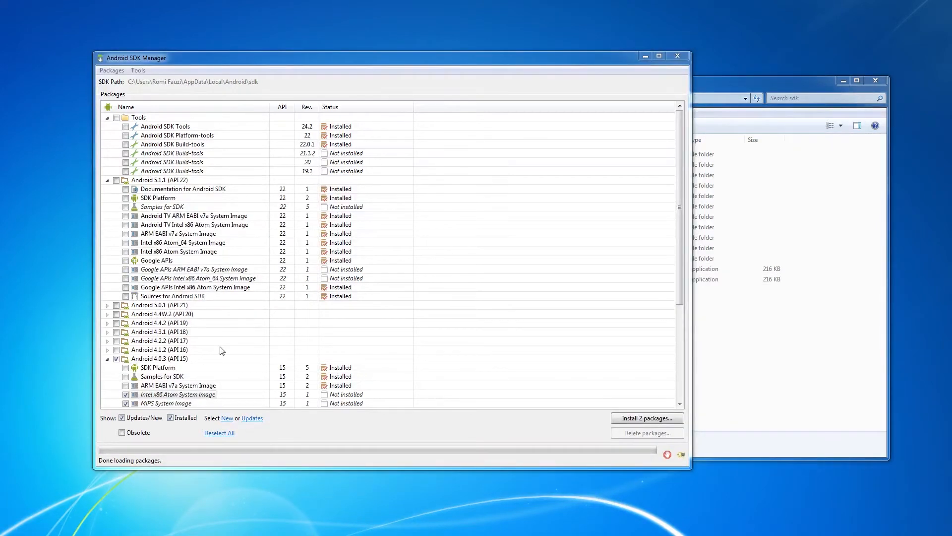
Collapse the Android 5.1.1 (API 22) and Android 4.0.3 (API 15) groups to review the Tools and Extras packages
{"action": "left_click", "coordinate": [107, 180]}
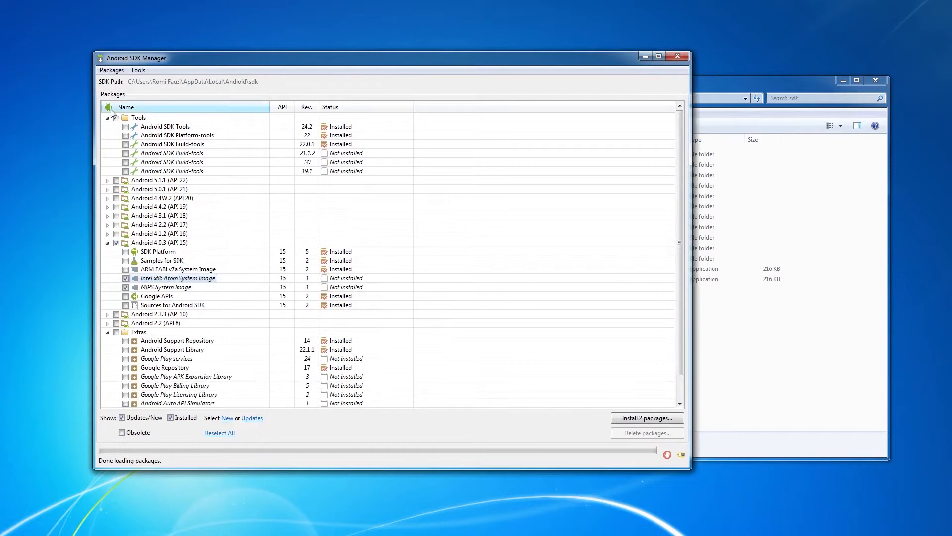
{"action": "left_click", "coordinate": [107, 117]}
{"action": "left_click", "coordinate": [107, 189]}
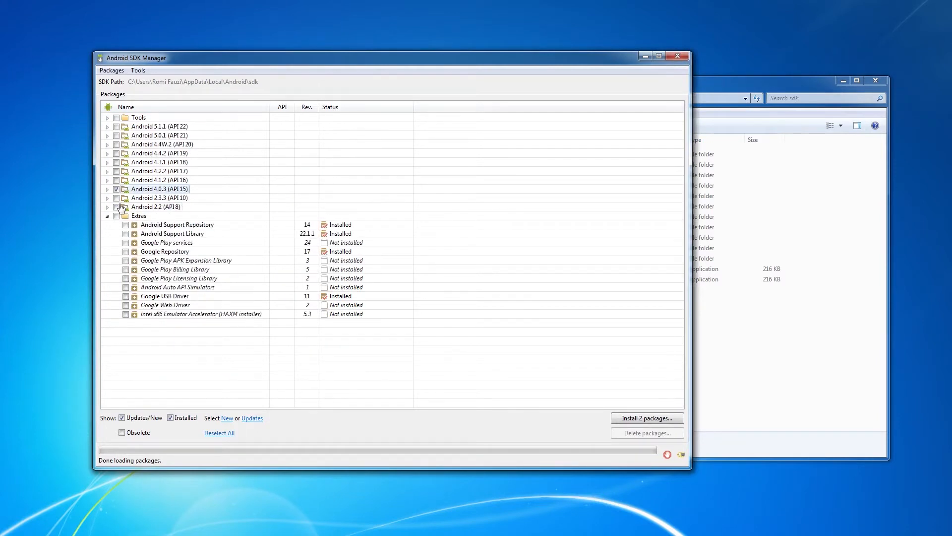
{"action": "left_click", "coordinate": [107, 117]}
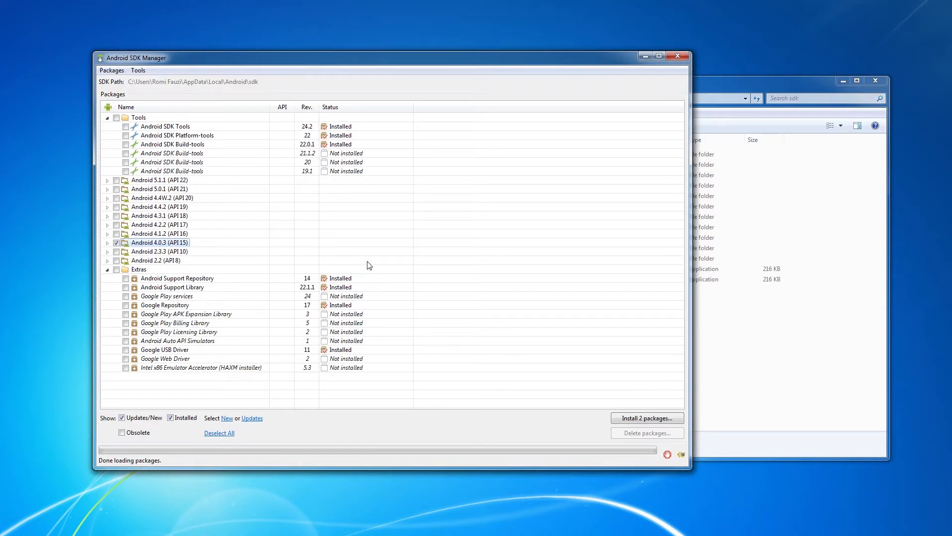
Review the Extras packages in the Android SDK Manager, highlight Google USB Driver and close the manager
{"action": "left_click", "coordinate": [107, 269]}
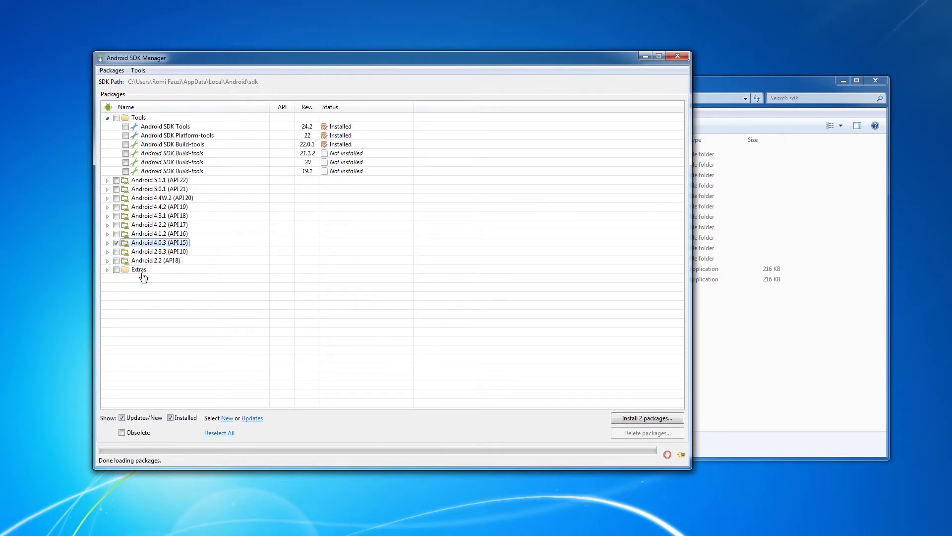
{"action": "left_click", "coordinate": [107, 269]}
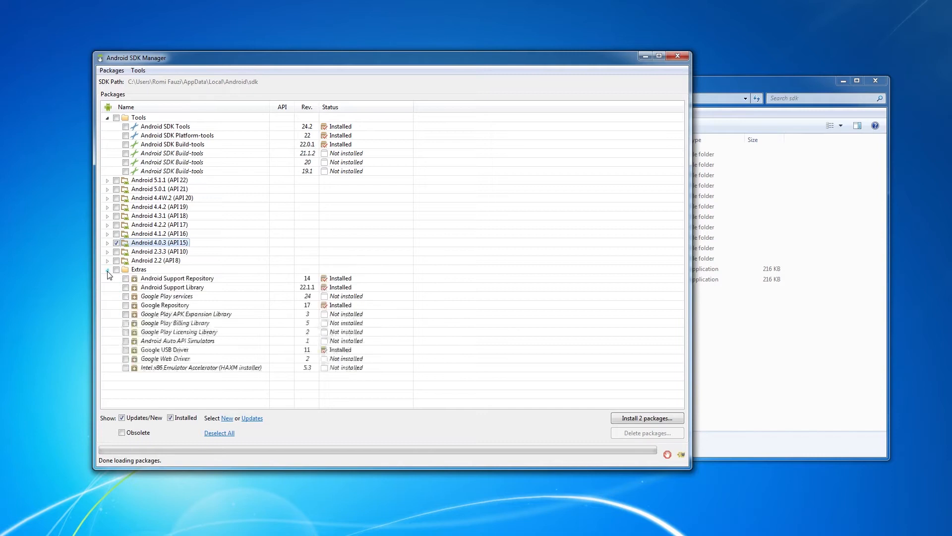
{"action": "left_click", "coordinate": [184, 351]}
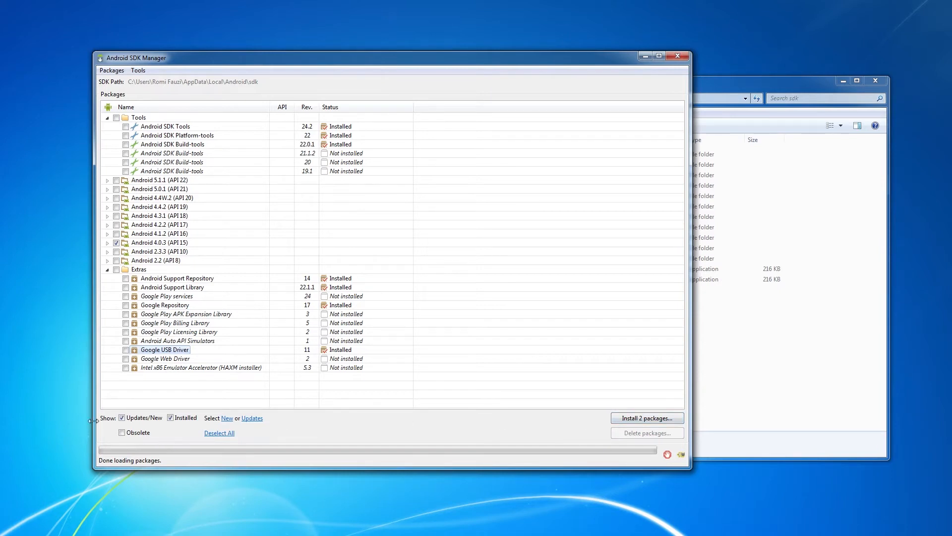
{"action": "left_click", "coordinate": [681, 56]}
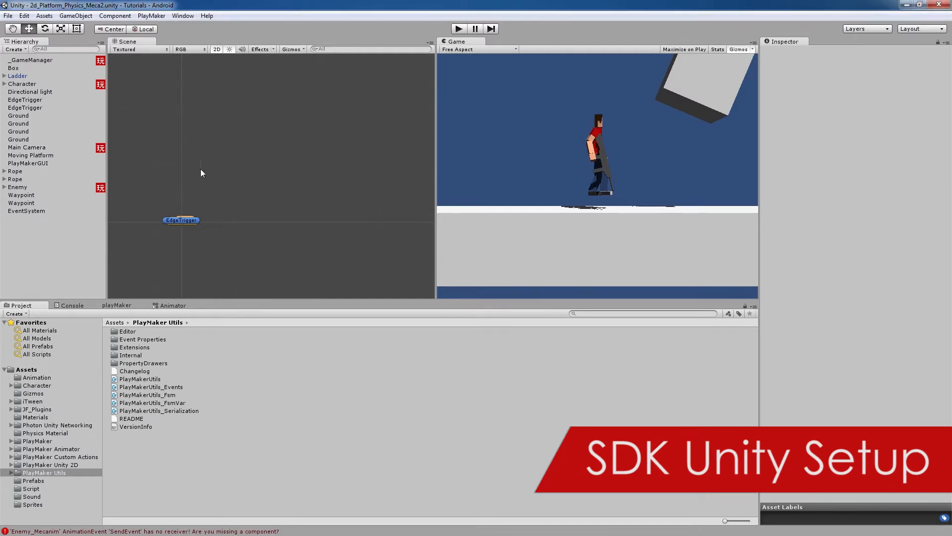
Switch to Unity and set the Android SDK Location in the External Tools preferences to the AppData\Local\Android\sdk folder
{"action": "left_click", "coordinate": [25, 16]}
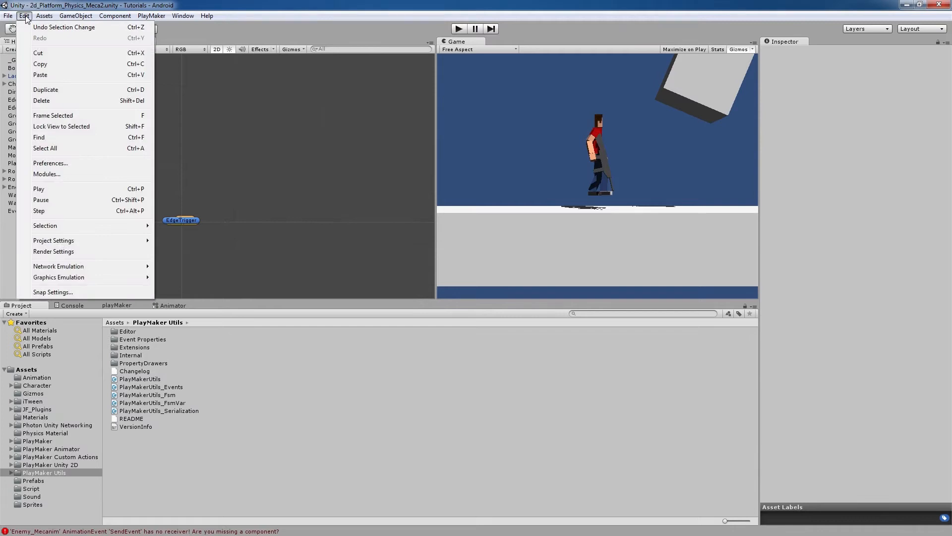
{"action": "left_click", "coordinate": [56, 164]}
{"action": "left_click", "coordinate": [115, 157]}
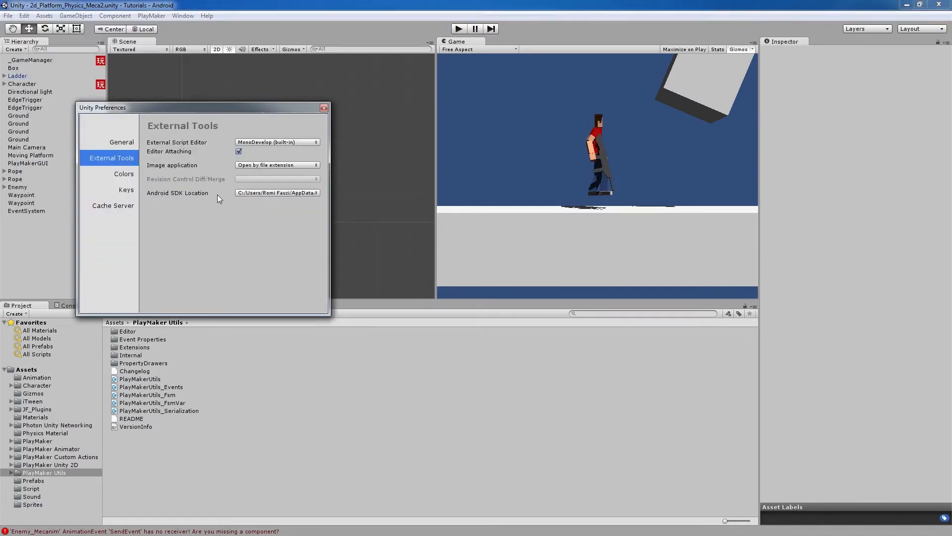
{"action": "left_click", "coordinate": [251, 193]}
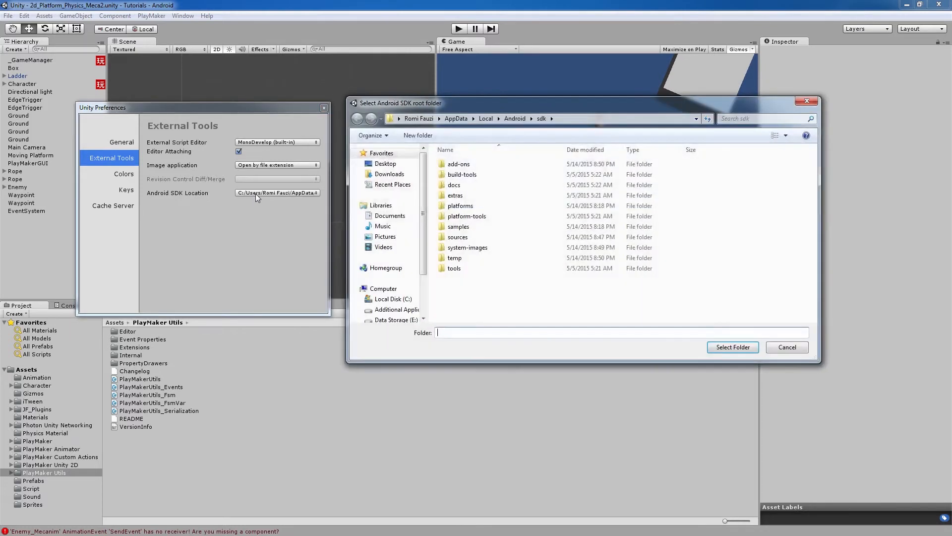
{"action": "left_click", "coordinate": [585, 119]}
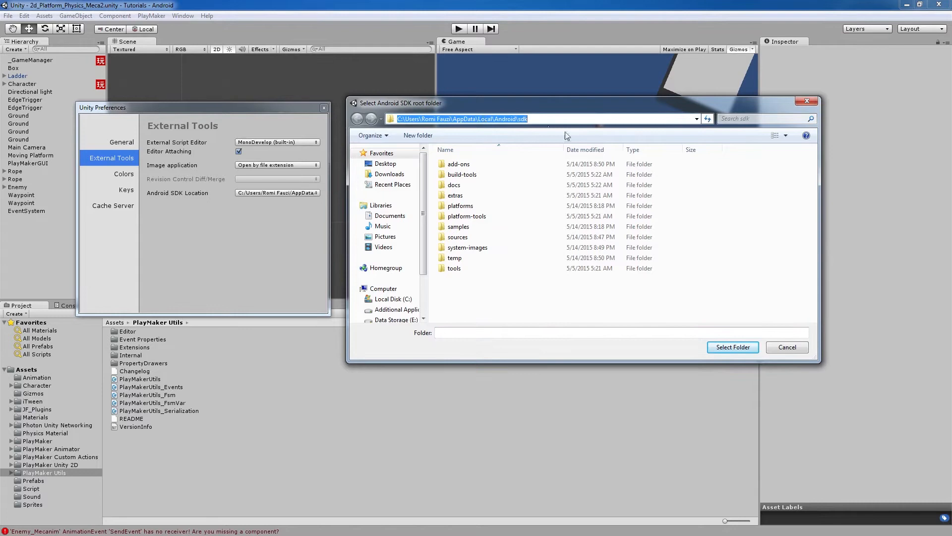
{"action": "left_click_drag", "start_coordinate": [452, 117], "coordinate": [528, 119]}
{"action": "left_click", "coordinate": [726, 348]}
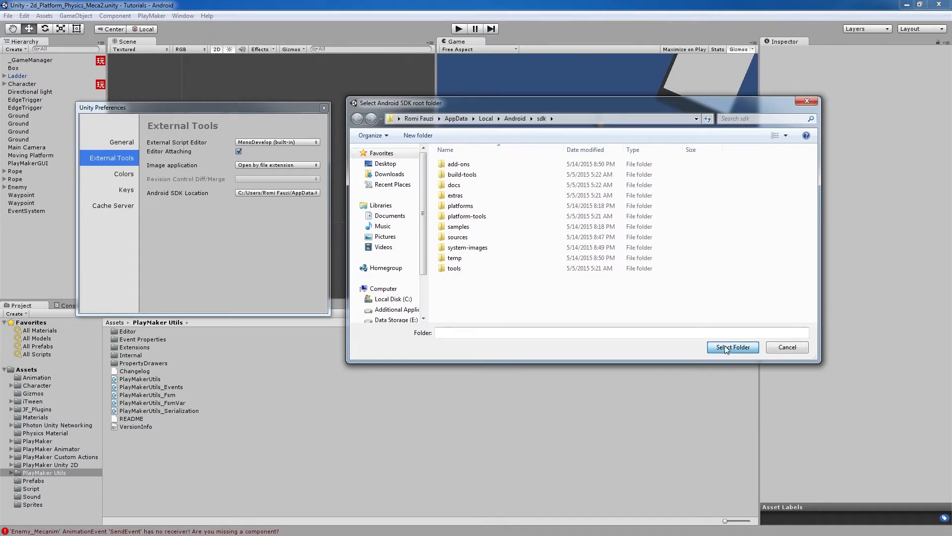
{"action": "left_click", "coordinate": [324, 108]}
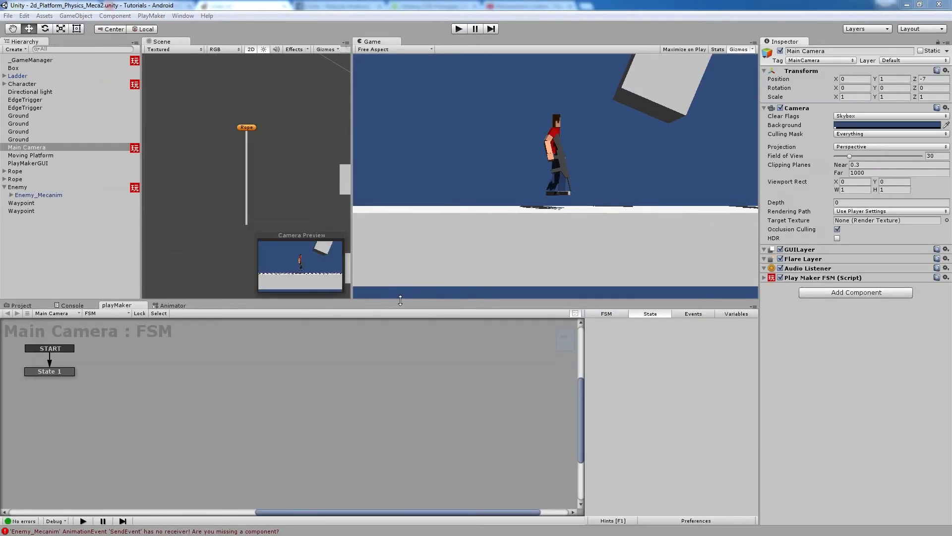
Set the GUI_Directional2 texture in the Sprites folder to Texture Type Sprite (2D and UI) with Sprite Mode Multiple
{"action": "left_click", "coordinate": [22, 305]}
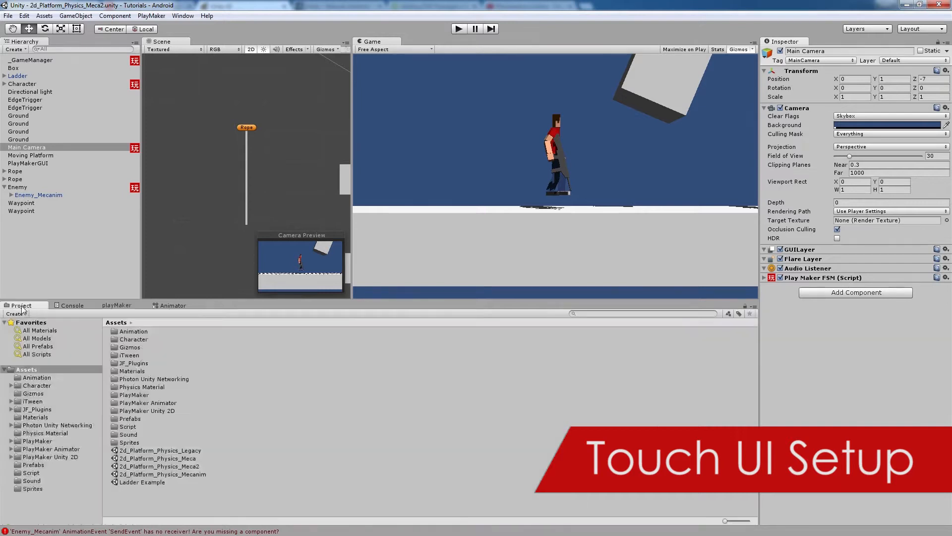
{"action": "double_click", "coordinate": [130, 442]}
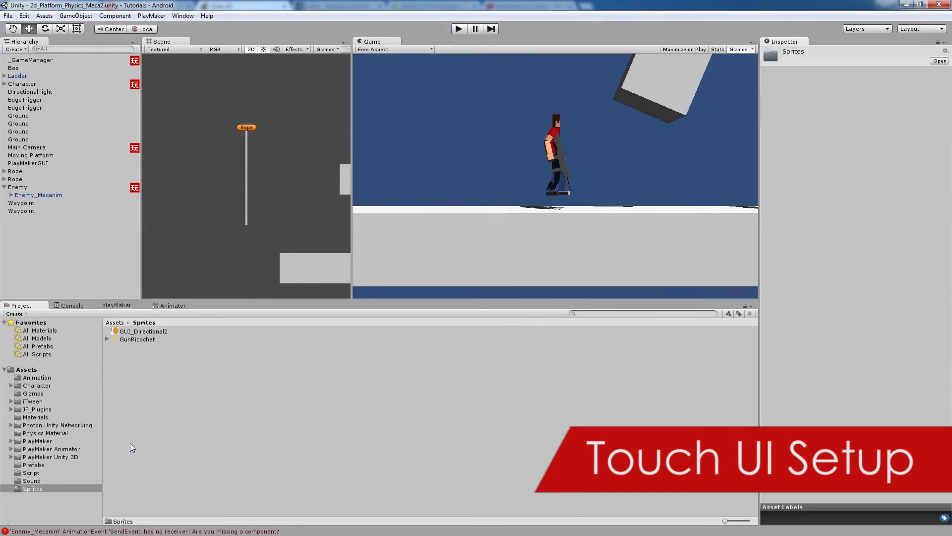
{"action": "left_click", "coordinate": [147, 331]}
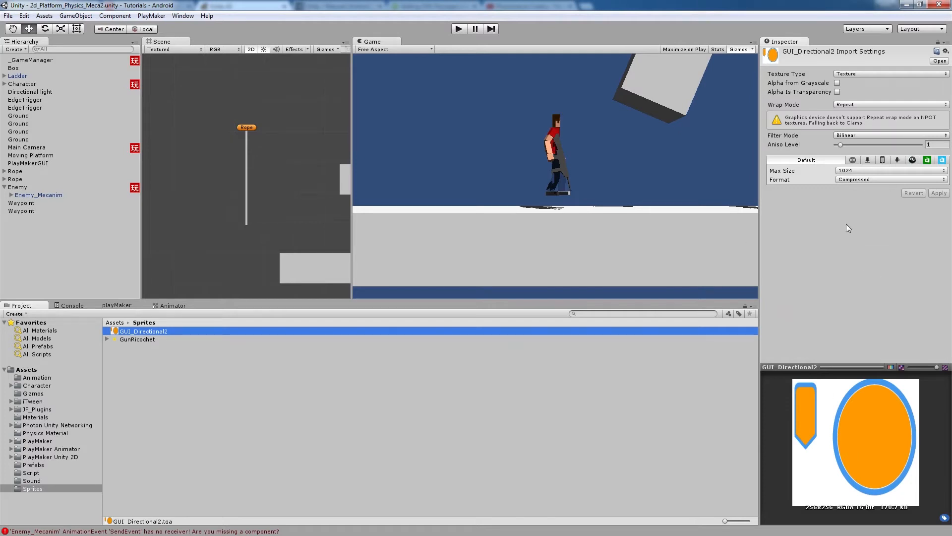
{"action": "left_click", "coordinate": [862, 72]}
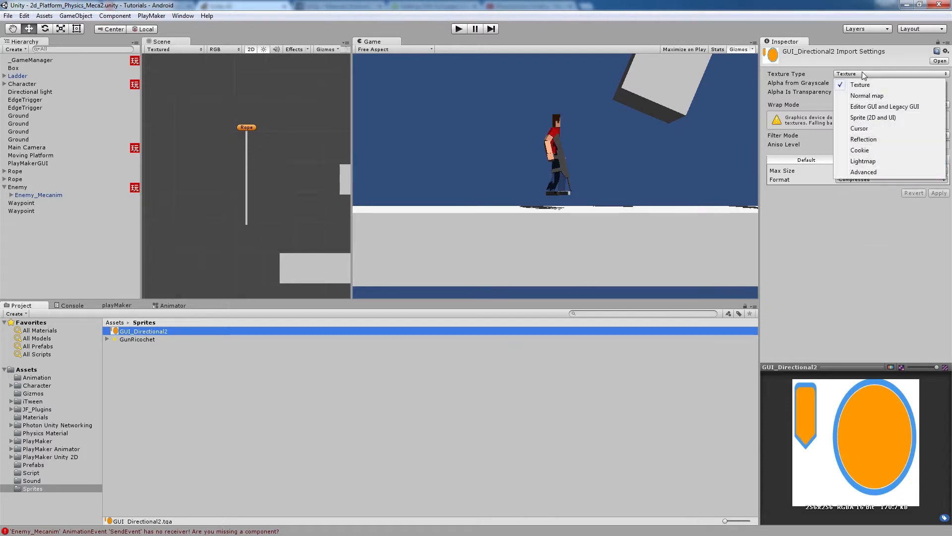
{"action": "left_click", "coordinate": [868, 118]}
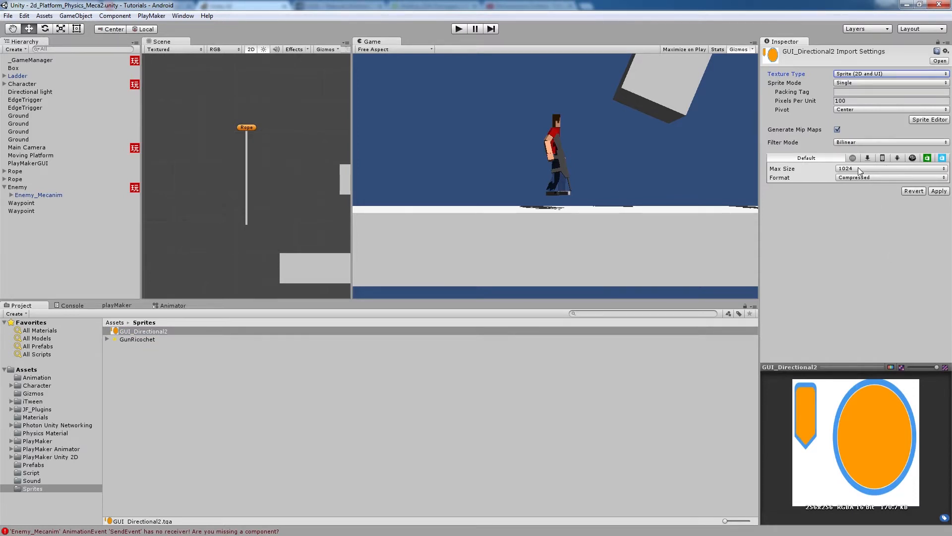
{"action": "left_click", "coordinate": [849, 81]}
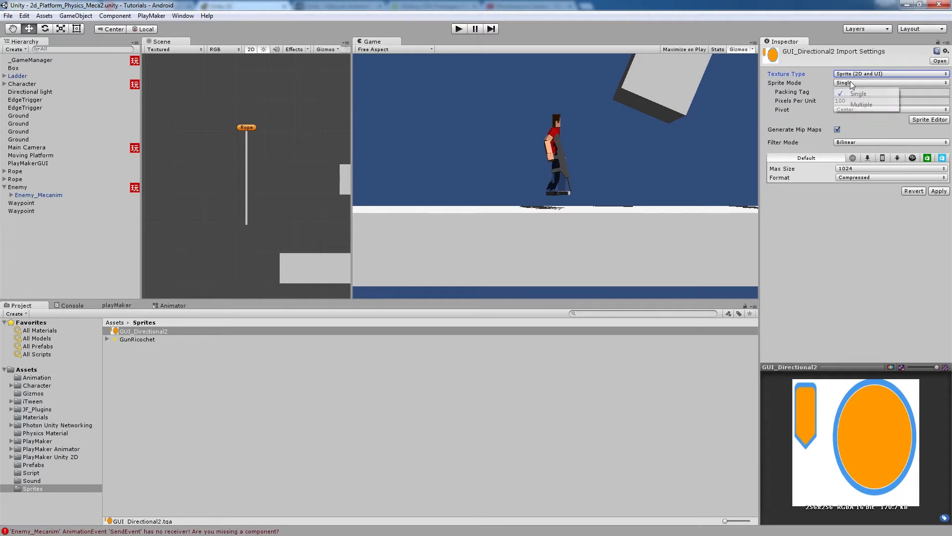
{"action": "left_click", "coordinate": [860, 107]}
Open GUI_Directional2 in an enlarged Sprite Editor and slice it with Type Automatic, Pivot Center and Method Delete Existing
{"action": "left_click", "coordinate": [932, 115]}
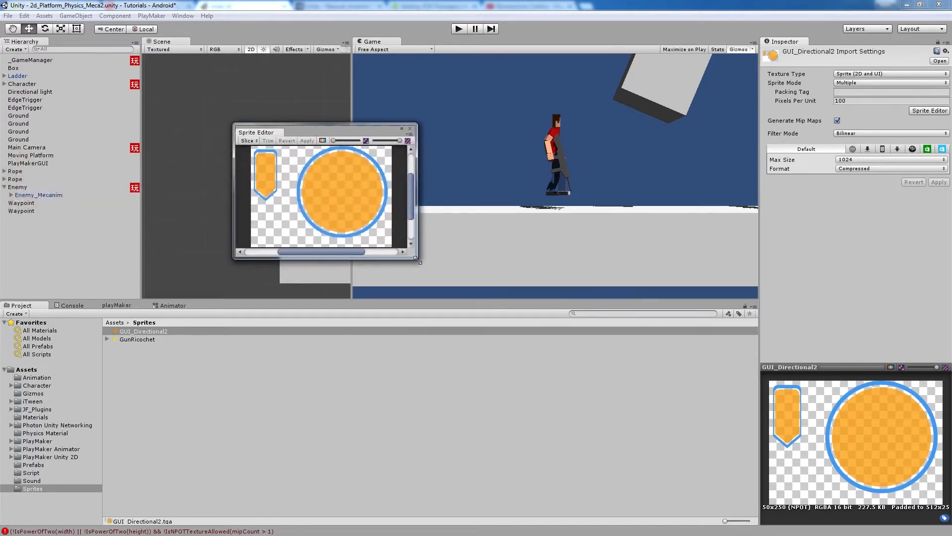
{"action": "left_click_drag", "start_coordinate": [410, 257], "coordinate": [479, 333]}
{"action": "left_click", "coordinate": [253, 141]}
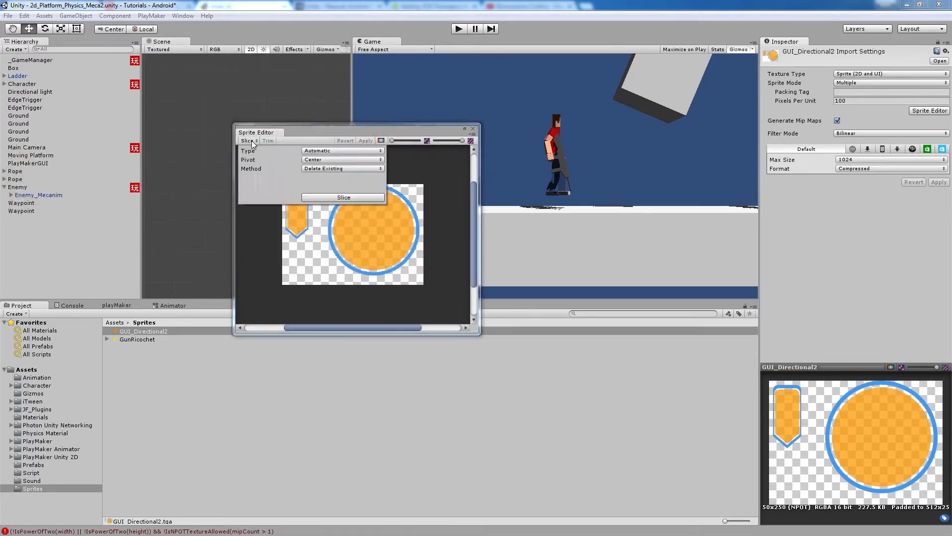
{"action": "left_click", "coordinate": [336, 198]}
{"action": "left_click", "coordinate": [335, 198]}
Expand the circle sprite's slice to enclose the whole circle, about 233 x 231 at X 110, Y 19, and apply it
{"action": "left_click", "coordinate": [355, 258]}
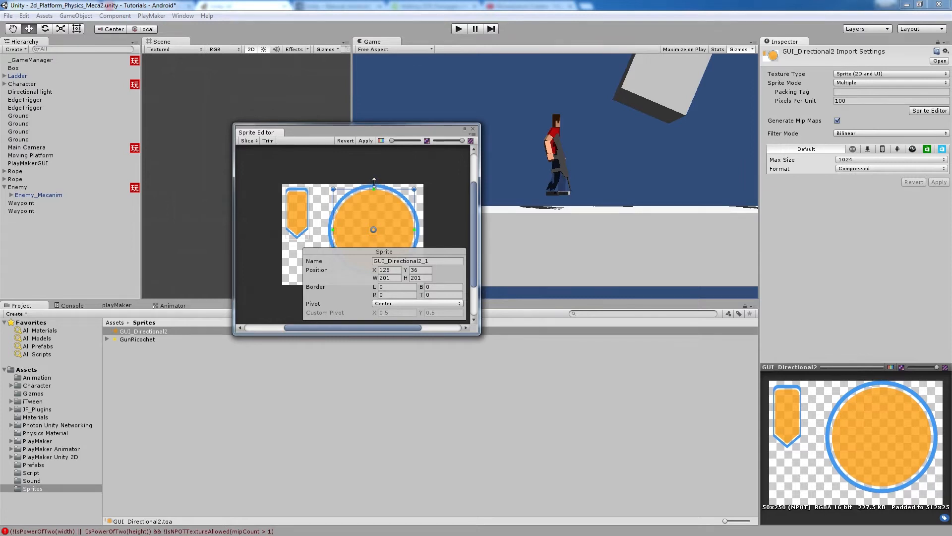
{"action": "left_click", "coordinate": [420, 225]}
{"action": "left_click", "coordinate": [419, 232]}
{"action": "left_click_drag", "start_coordinate": [419, 232], "coordinate": [421, 231]}
{"action": "left_click_drag", "start_coordinate": [378, 190], "coordinate": [378, 179]}
{"action": "left_click", "coordinate": [332, 226]}
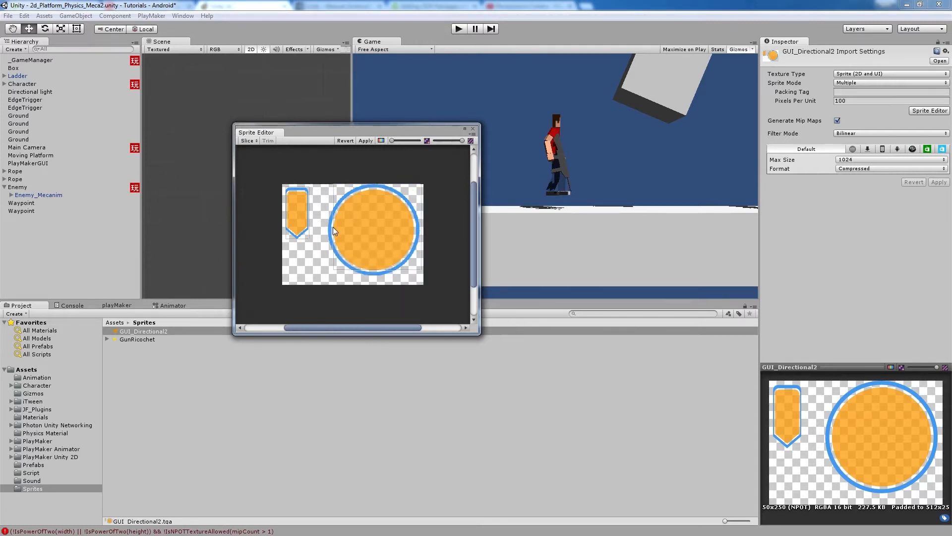
{"action": "left_click", "coordinate": [335, 227]}
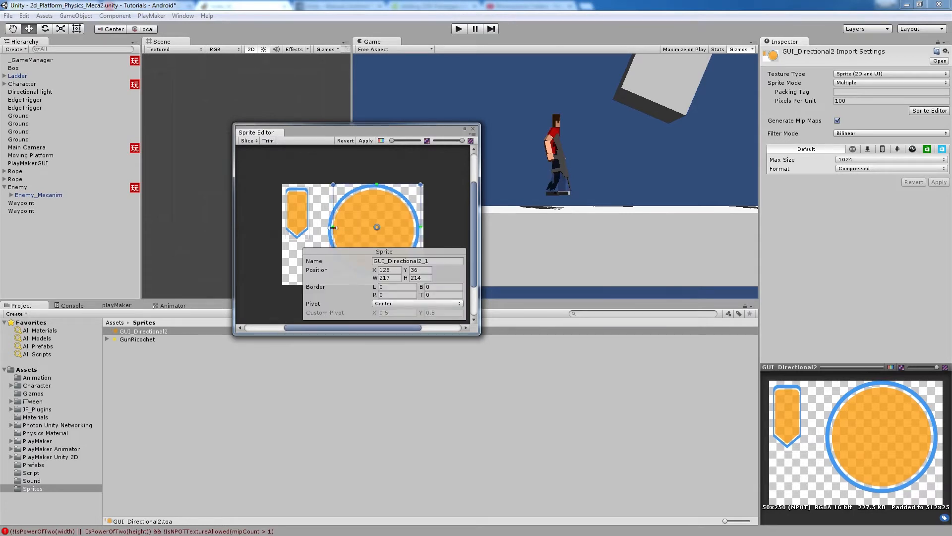
{"action": "left_click_drag", "start_coordinate": [477, 331], "coordinate": [584, 445]}
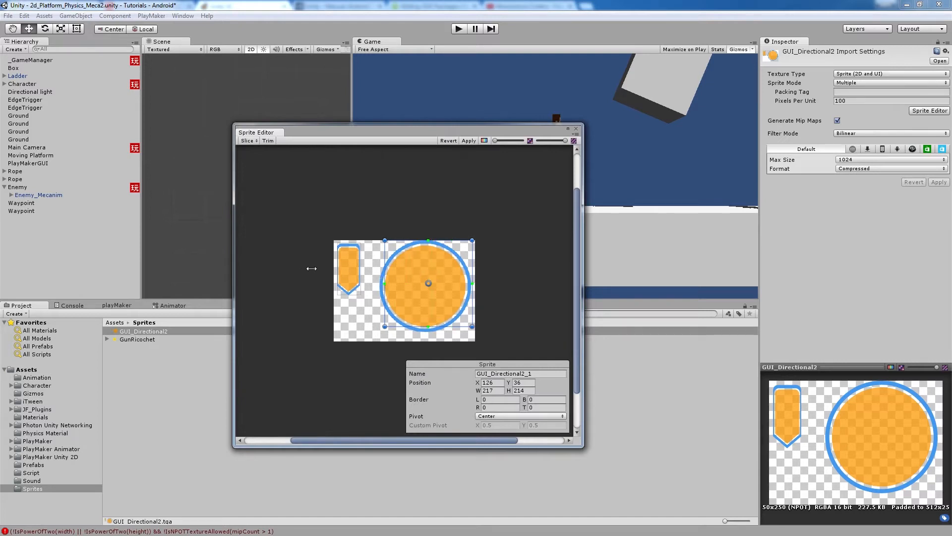
{"action": "left_click_drag", "start_coordinate": [386, 318], "coordinate": [378, 319]}
{"action": "left_click_drag", "start_coordinate": [438, 326], "coordinate": [438, 334]}
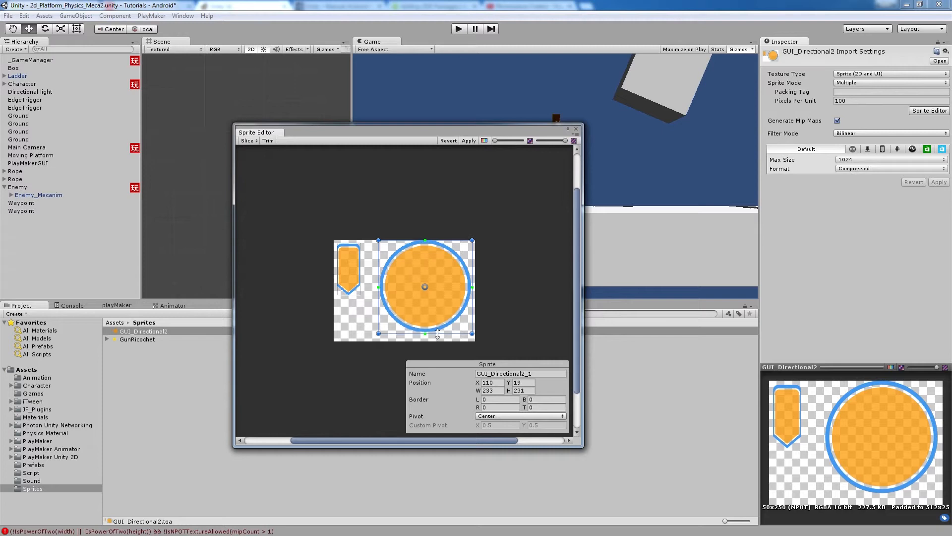
{"action": "left_click", "coordinate": [473, 142]}
Rename the circle sprite as jump shoot
{"action": "left_click_drag", "start_coordinate": [547, 373], "coordinate": [385, 362]}
{"action": "key", "text": "Return"}
{"action": "left_click_drag", "start_coordinate": [539, 375], "coordinate": [433, 373]}
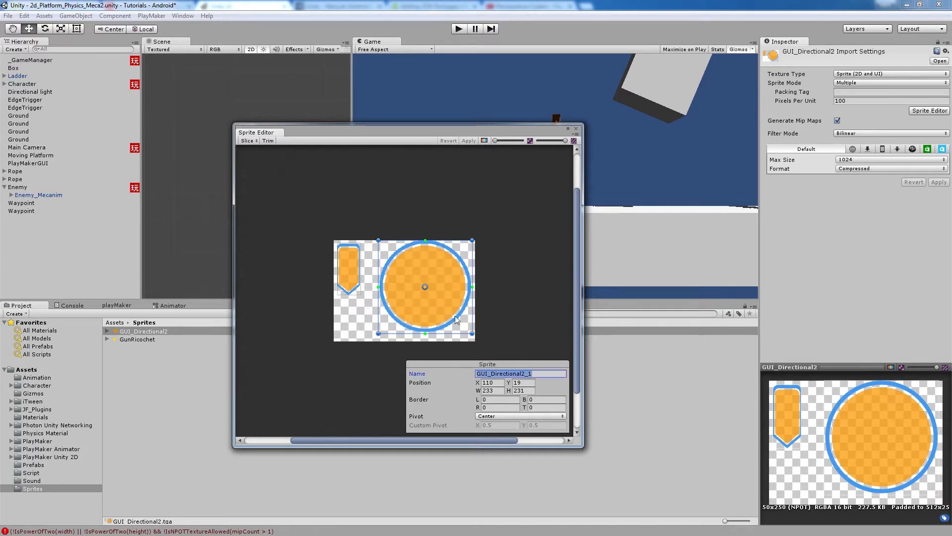
{"action": "left_click", "coordinate": [579, 368]}
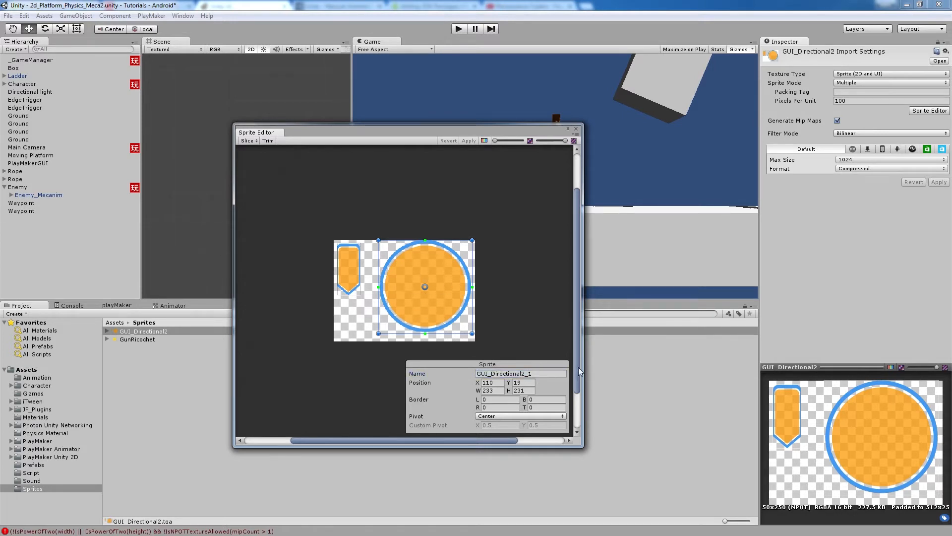
{"action": "left_click", "coordinate": [541, 373]}
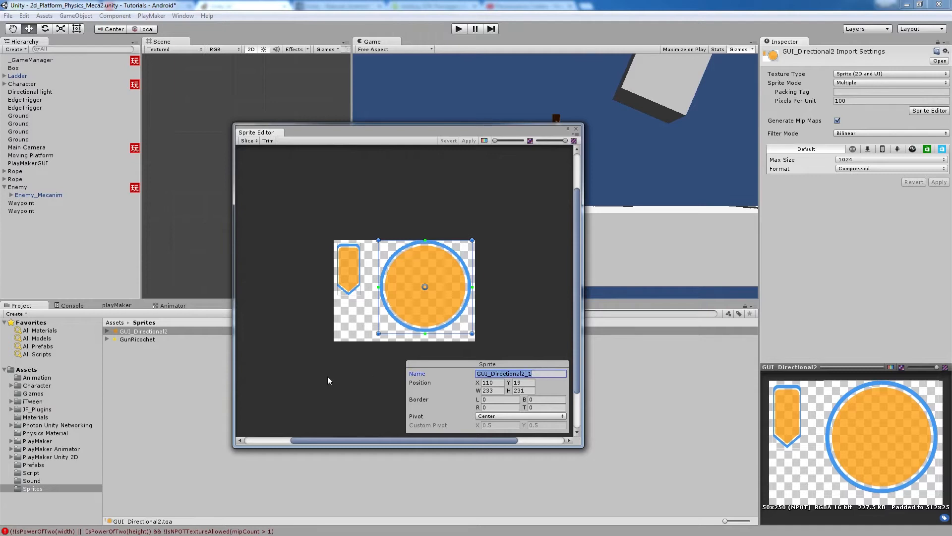
{"action": "type", "text": "ujmp shoot"}
Rename the arrow-shaped sprite as directional and apply the Sprite Editor changes
{"action": "left_click", "coordinate": [354, 255]}
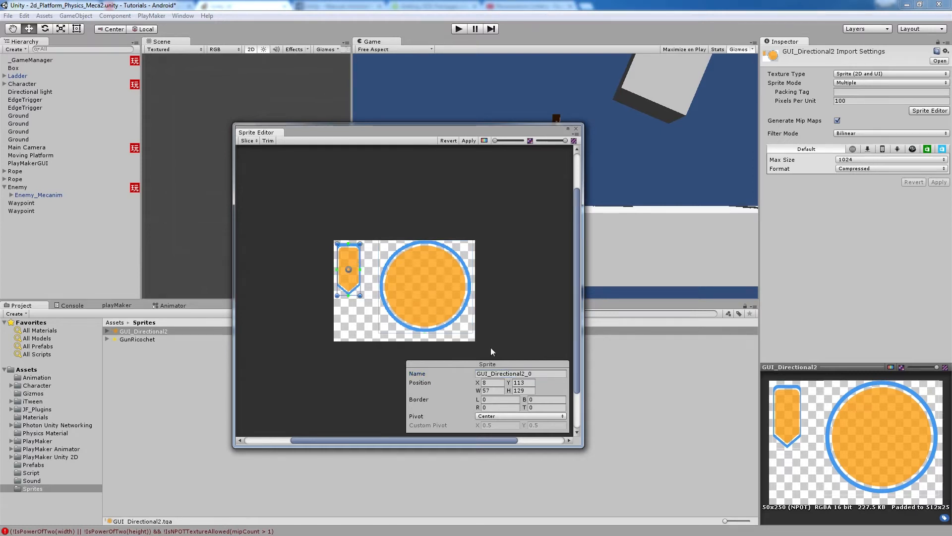
{"action": "double_click", "coordinate": [540, 375]}
{"action": "type", "text": "d"}
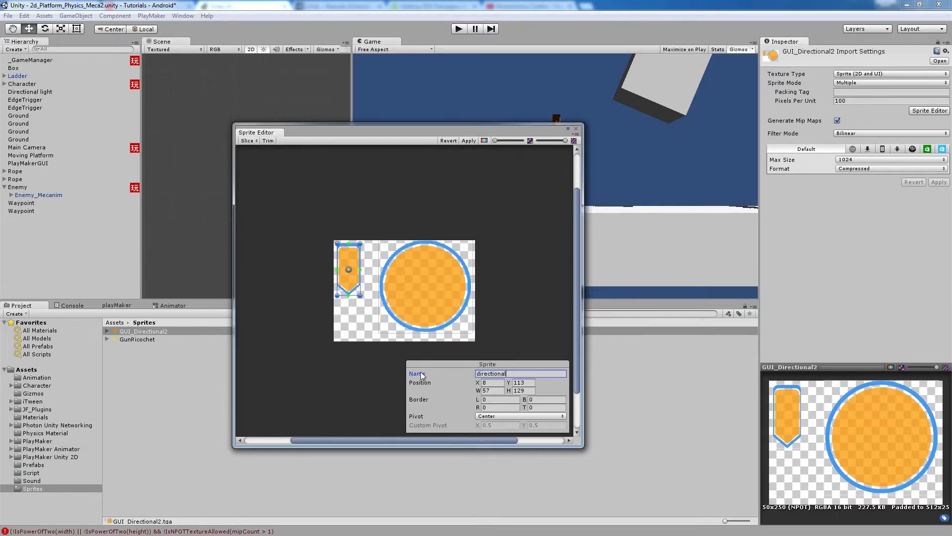
{"action": "left_click", "coordinate": [468, 141]}
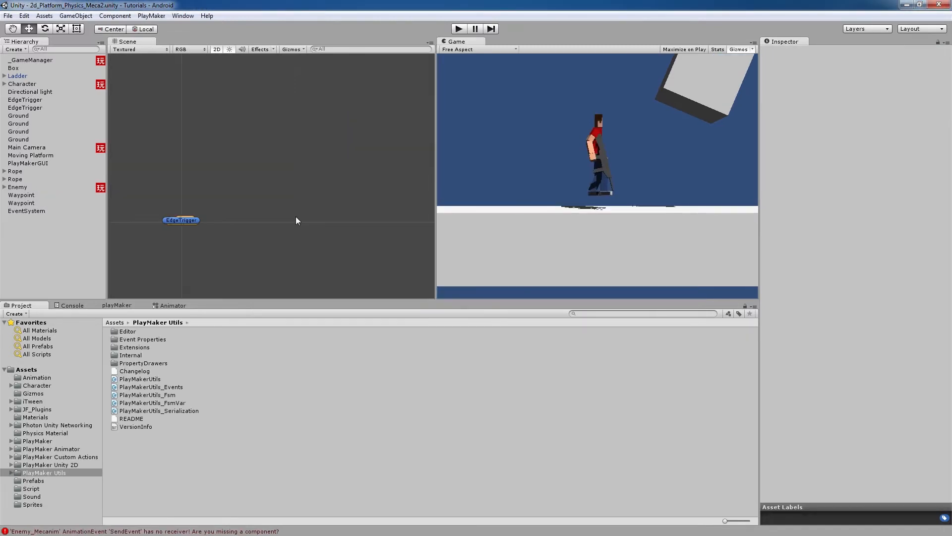
Widen the Game view and examine the characters, platforms and waypoints in the 2D Scene view
{"action": "left_click_drag", "start_coordinate": [436, 169], "coordinate": [388, 171]}
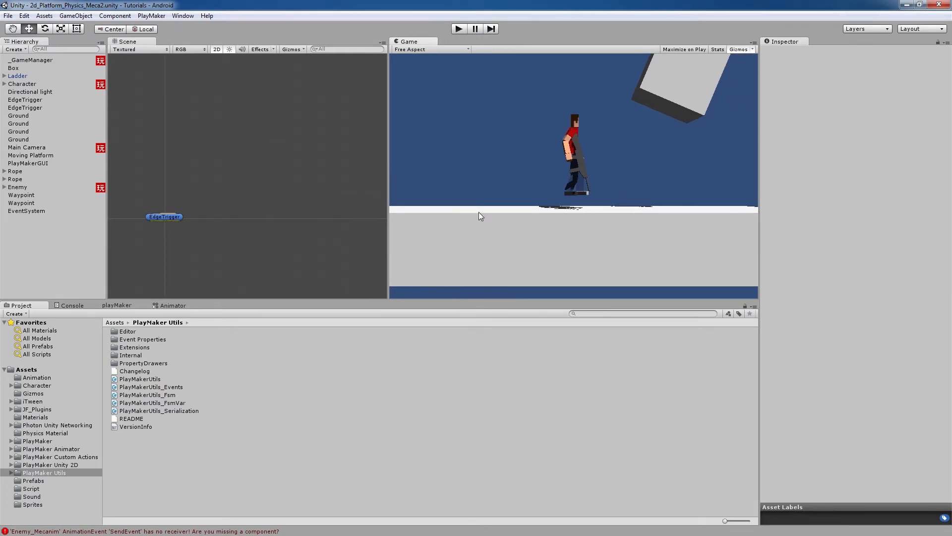
{"action": "scroll", "coordinate": [221, 228], "scroll_direction": "up", "scroll_amount": 2}
{"action": "middle_click_drag", "start_coordinate": [144, 245], "coordinate": [260, 197]}
{"action": "scroll", "coordinate": [258, 213], "scroll_direction": "up", "scroll_amount": 3}
{"action": "scroll", "coordinate": [291, 204], "scroll_direction": "up", "scroll_amount": 3}
{"action": "middle_click_drag", "start_coordinate": [322, 182], "coordinate": [248, 199]}
{"action": "scroll", "coordinate": [237, 223], "scroll_direction": "up", "scroll_amount": 5}
{"action": "scroll", "coordinate": [246, 206], "scroll_direction": "up", "scroll_amount": 5}
{"action": "scroll", "coordinate": [215, 219], "scroll_direction": "up", "scroll_amount": 10}
{"action": "middle_click_drag", "start_coordinate": [163, 226], "coordinate": [278, 213]}
{"action": "scroll", "coordinate": [289, 211], "scroll_direction": "up", "scroll_amount": 10}
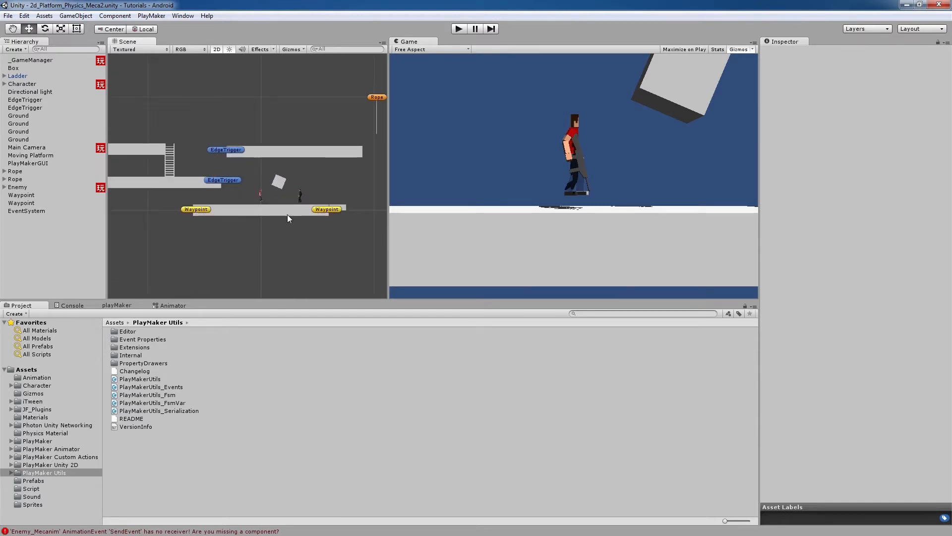
{"action": "scroll", "coordinate": [283, 213], "scroll_direction": "up", "scroll_amount": 2}
{"action": "mouse_move", "coordinate": [285, 220]}
{"action": "middle_mouse_down"}
{"action": "mouse_move", "coordinate": [241, 201]}
{"action": "mouse_move", "coordinate": [270, 215]}
{"action": "middle_mouse_up"}
{"action": "scroll", "coordinate": [240, 202], "scroll_direction": "up", "scroll_amount": 4}
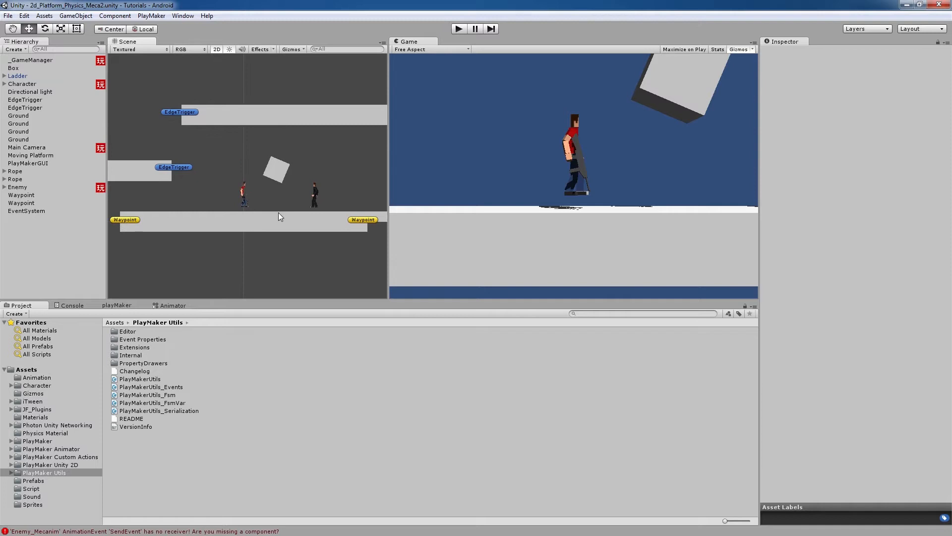
{"action": "mouse_move", "coordinate": [255, 219]}
{"action": "middle_mouse_down"}
{"action": "mouse_move", "coordinate": [263, 193]}
{"action": "mouse_move", "coordinate": [257, 218]}
{"action": "middle_mouse_up"}
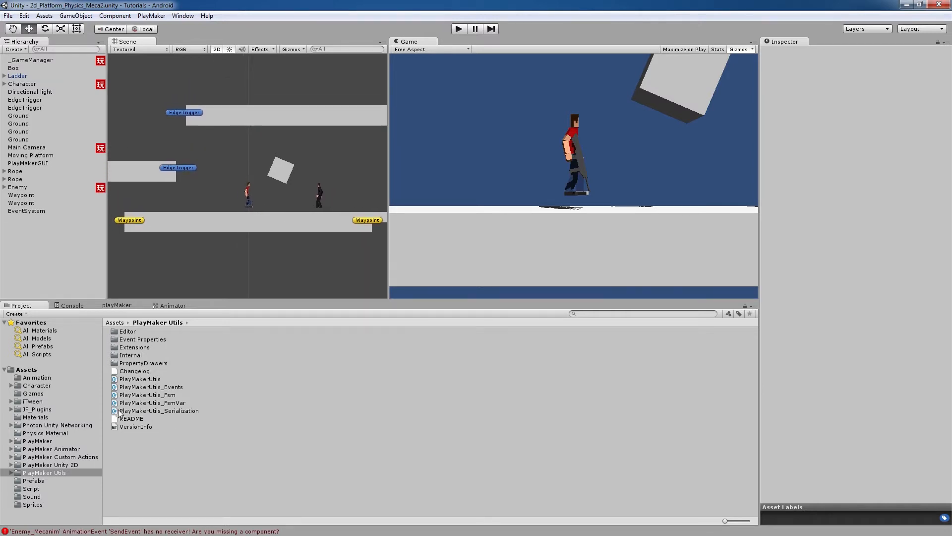
Switch the Scene view from 2D to 3D, select the Main Camera and examine its position relative to the characters
{"action": "left_click", "coordinate": [217, 53]}
{"action": "left_click_drag", "start_coordinate": [210, 238], "coordinate": [248, 238], "text": "alt"}
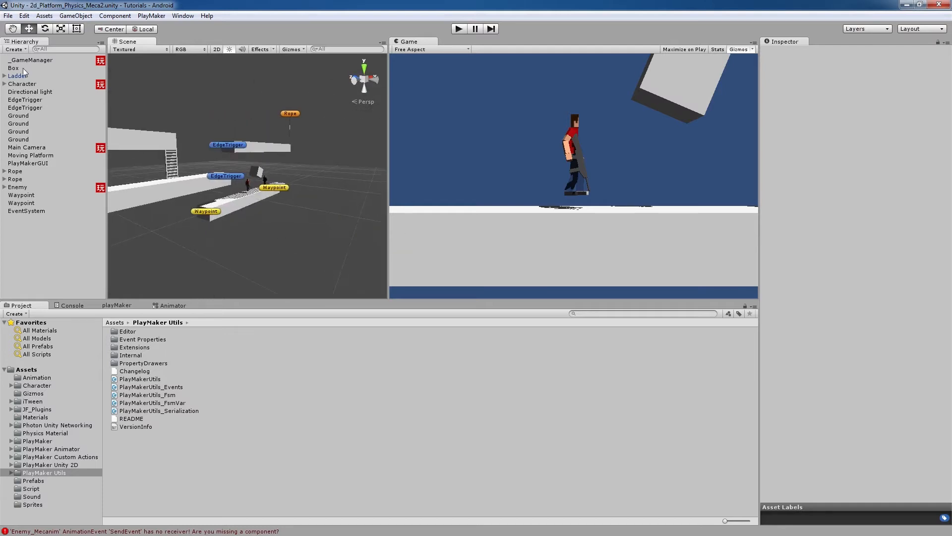
{"action": "left_click", "coordinate": [30, 147]}
{"action": "left_click_drag", "start_coordinate": [210, 203], "coordinate": [243, 213], "text": "alt"}
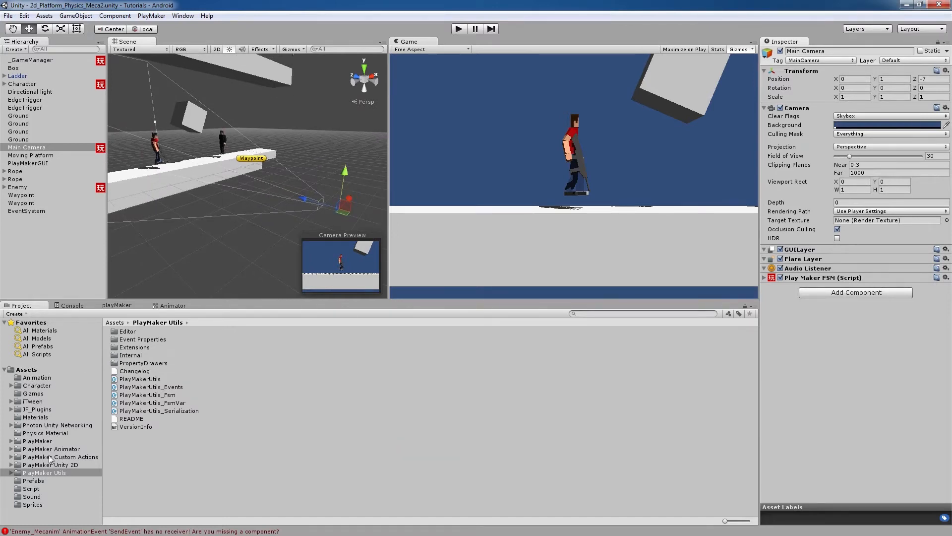
Add the directional sprite from the Sprites folder's GUI_Directional2 to the scene as a child of the Main Camera
{"action": "left_click", "coordinate": [33, 504]}
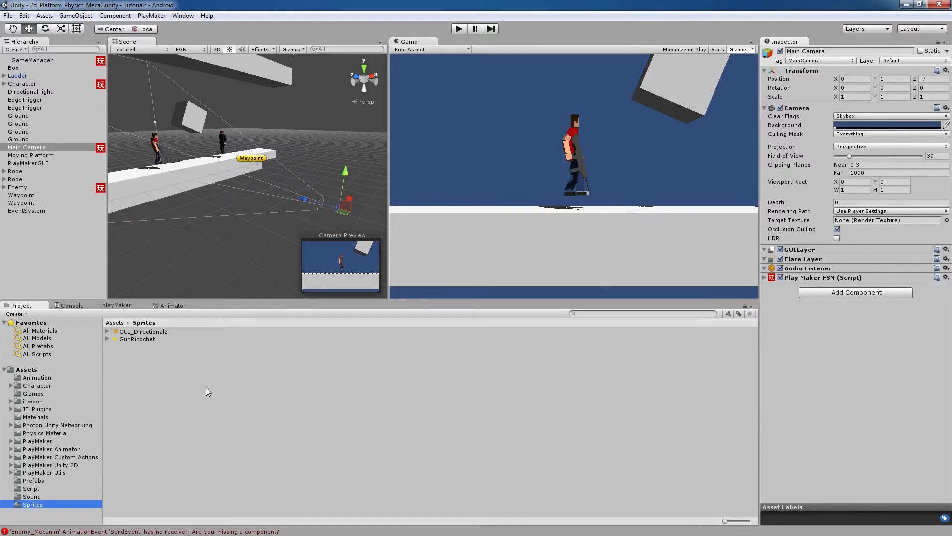
{"action": "left_click", "coordinate": [114, 331]}
{"action": "left_click", "coordinate": [106, 331]}
{"action": "left_click", "coordinate": [152, 339]}
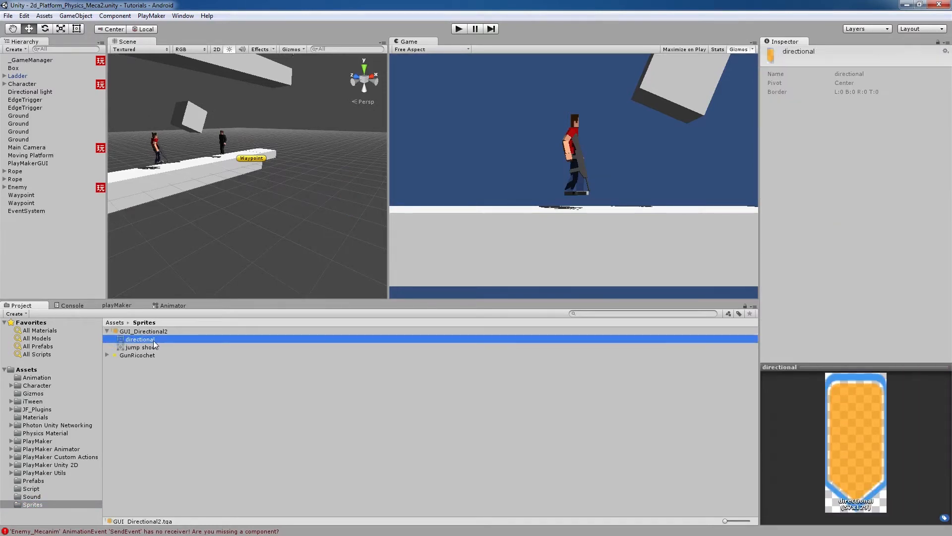
{"action": "left_click_drag", "start_coordinate": [135, 340], "coordinate": [44, 150]}
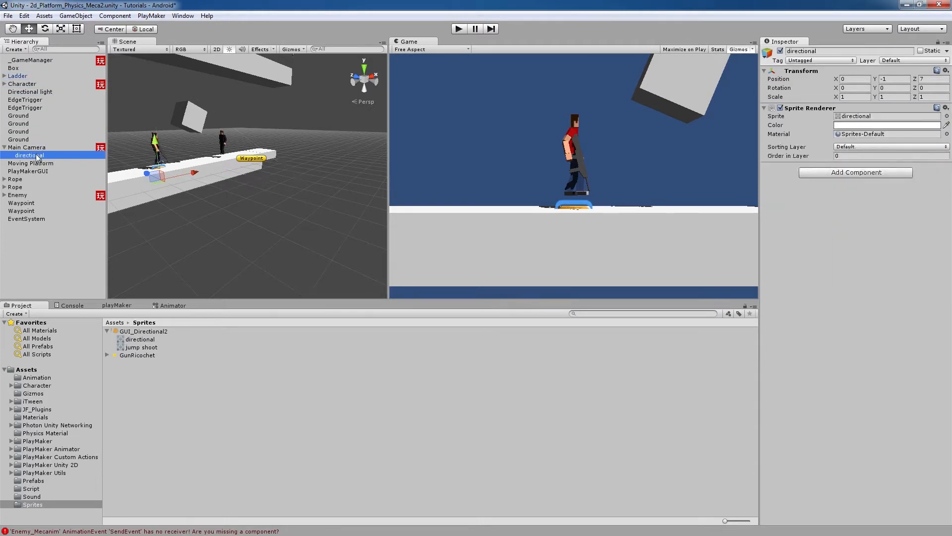
Move the directional sprite closer to the Main Camera, to about X -0.83, Y -0.02, Z 2.41
{"action": "left_click_drag", "start_coordinate": [163, 224], "coordinate": [195, 229], "text": "alt"}
{"action": "left_click_drag", "start_coordinate": [112, 185], "coordinate": [200, 205]}
{"action": "left_click_drag", "start_coordinate": [126, 210], "coordinate": [208, 225]}
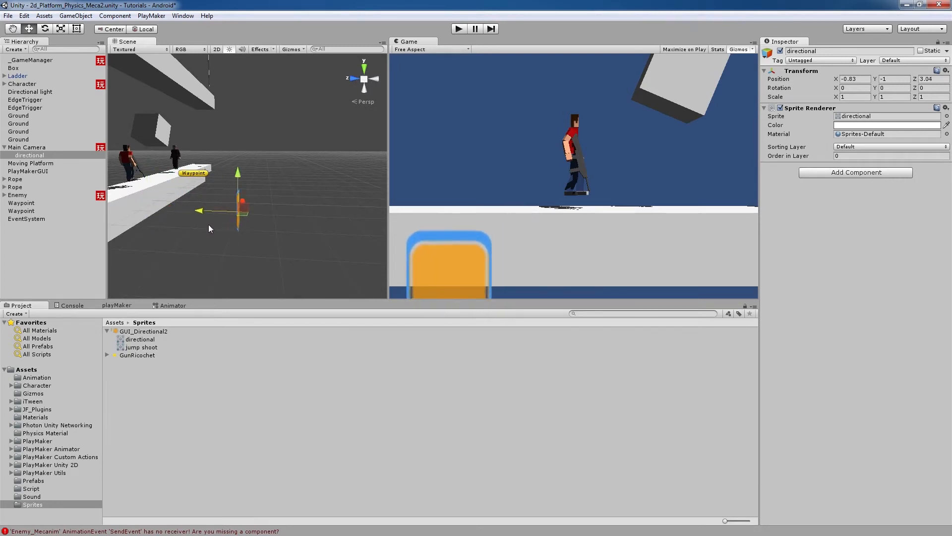
{"action": "left_click", "coordinate": [46, 149]}
{"action": "left_click_drag", "start_coordinate": [124, 191], "coordinate": [218, 210], "text": "alt"}
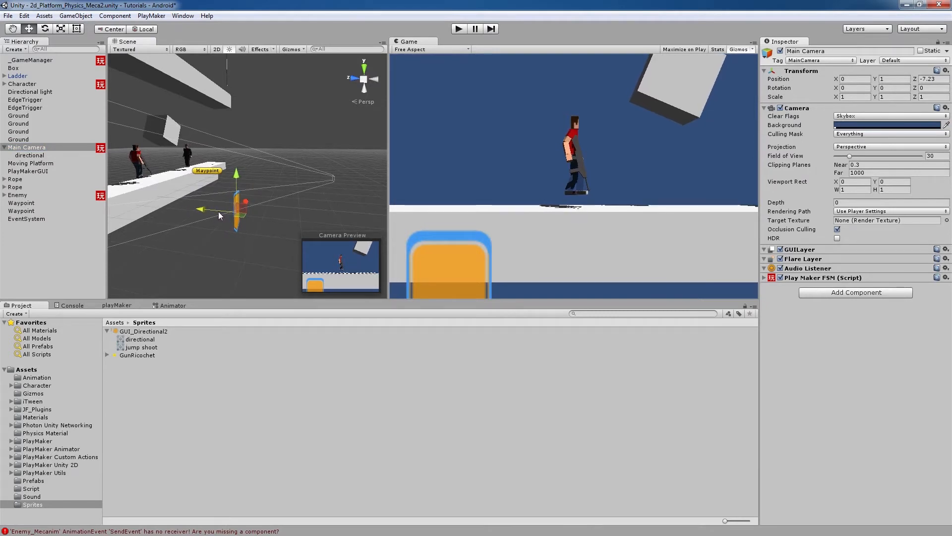
{"action": "left_click", "coordinate": [42, 155]}
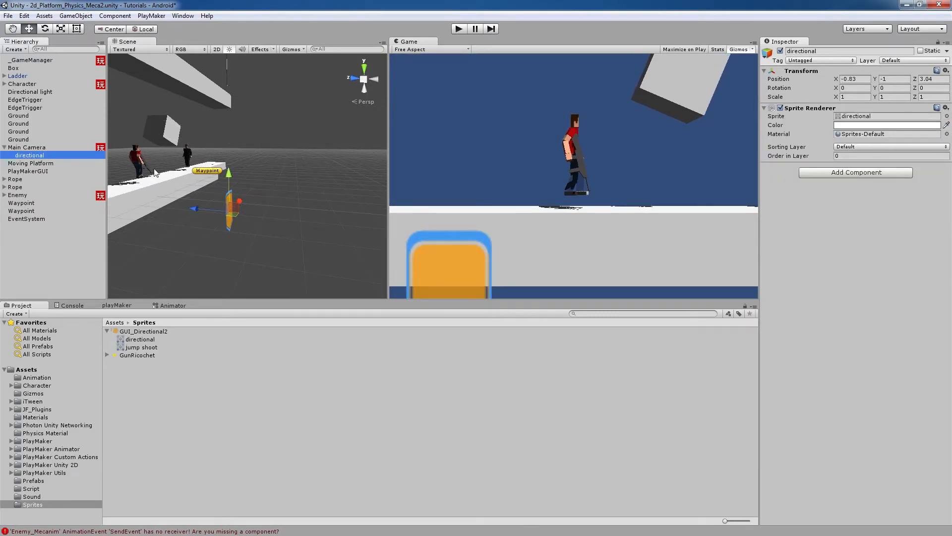
{"action": "left_click_drag", "start_coordinate": [210, 210], "coordinate": [248, 163]}
{"action": "left_click_drag", "start_coordinate": [268, 212], "coordinate": [240, 222], "text": "alt"}
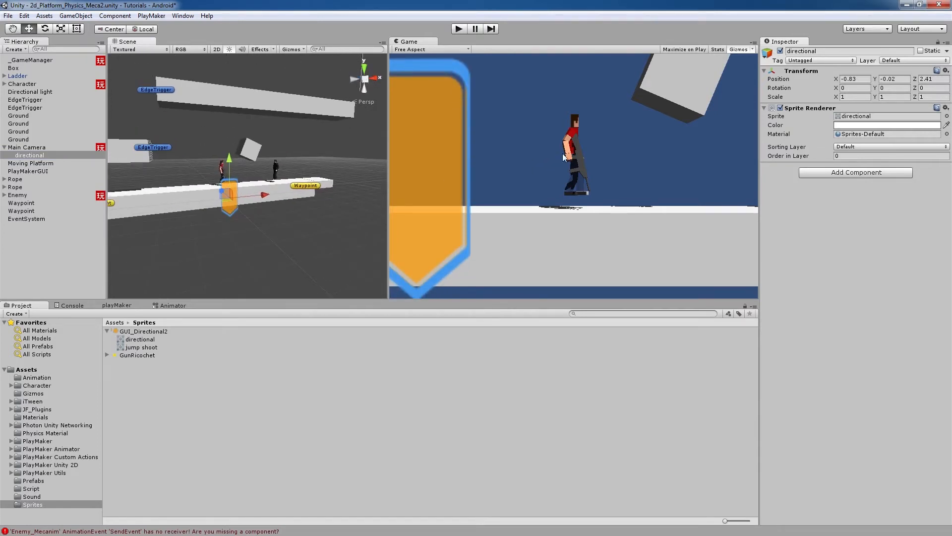
Scale the directional sprite to 0.2 on the X, Y and Z axes
{"action": "left_click", "coordinate": [850, 97]}
{"action": "type", "text": "0.2"}
{"action": "left_click", "coordinate": [894, 96]}
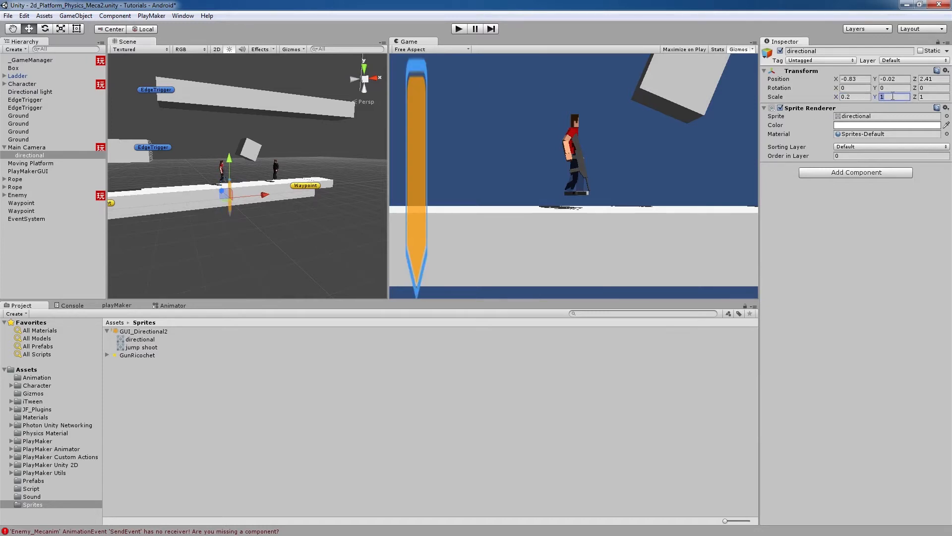
{"action": "type", "text": ".2"}
{"action": "left_click", "coordinate": [932, 96]}
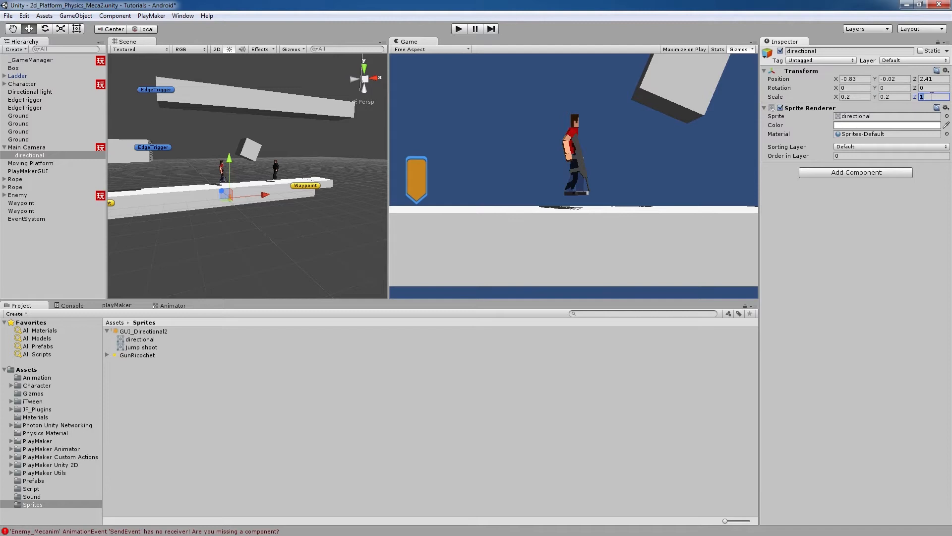
Reposition the directional sprite to about X -0.67, Y -0.17 and adjust the widths of the Scene and Game views
{"action": "left_click_drag", "start_coordinate": [264, 195], "coordinate": [269, 195]}
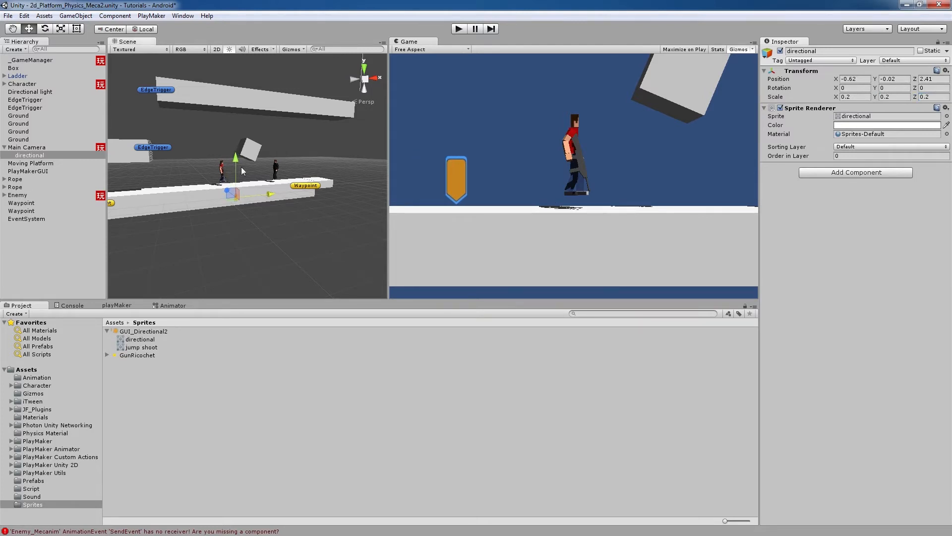
{"action": "left_click_drag", "start_coordinate": [236, 159], "coordinate": [238, 165]}
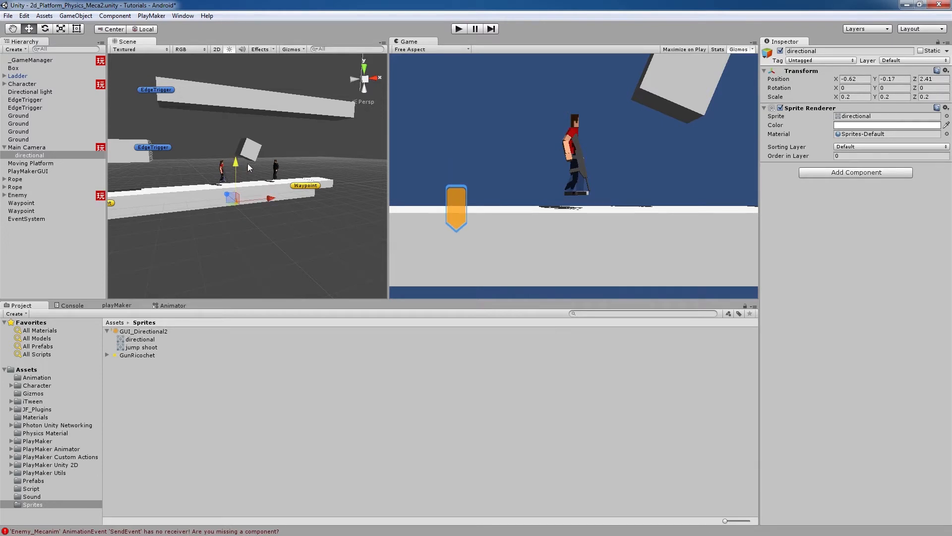
{"action": "left_click_drag", "start_coordinate": [390, 183], "coordinate": [361, 188]}
{"action": "left_click_drag", "start_coordinate": [310, 196], "coordinate": [247, 207], "text": "alt"}
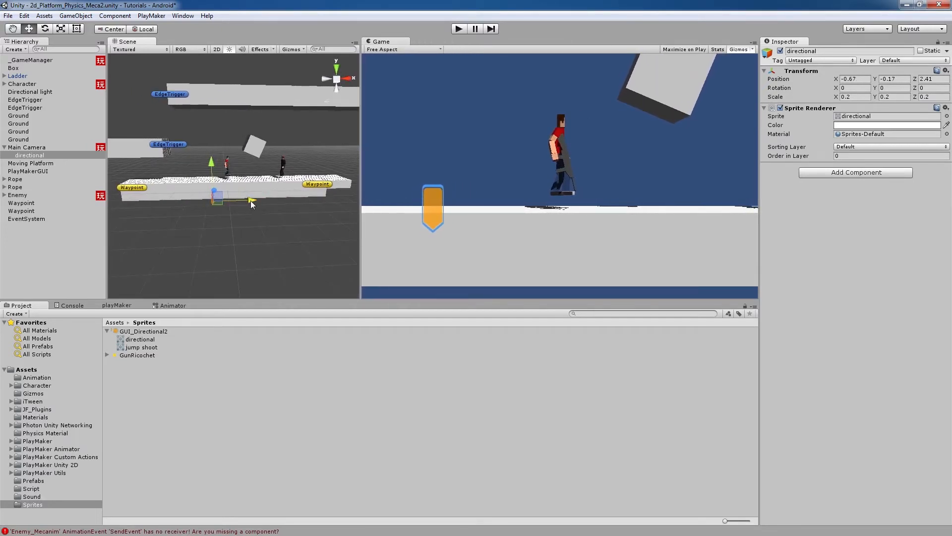
{"action": "left_click_drag", "start_coordinate": [361, 156], "coordinate": [383, 166]}
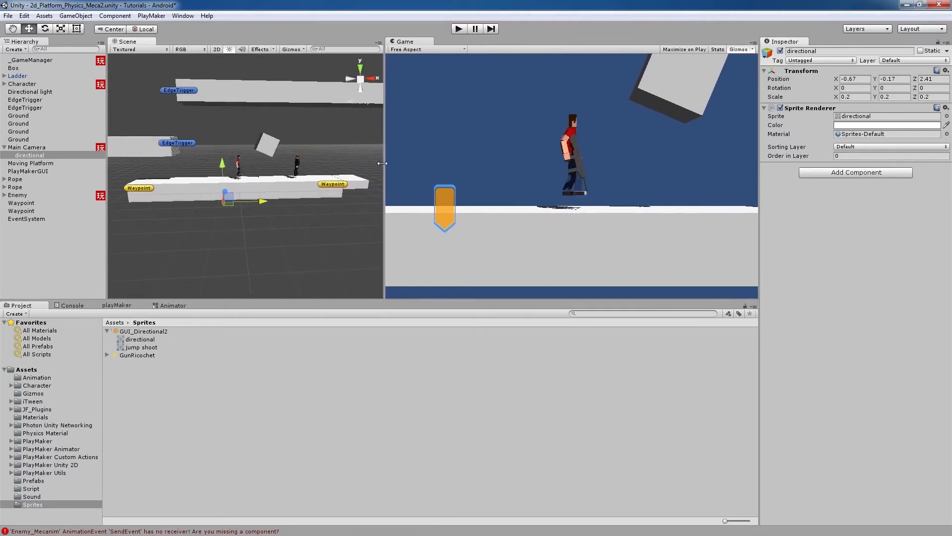
Examine the Main Camera and its directional sprite in the Scene view from several angles and distances
{"action": "left_click", "coordinate": [22, 147]}
{"action": "left_click_drag", "start_coordinate": [214, 203], "coordinate": [304, 197], "text": "alt"}
{"action": "scroll", "coordinate": [237, 221], "scroll_direction": "up", "scroll_amount": 5}
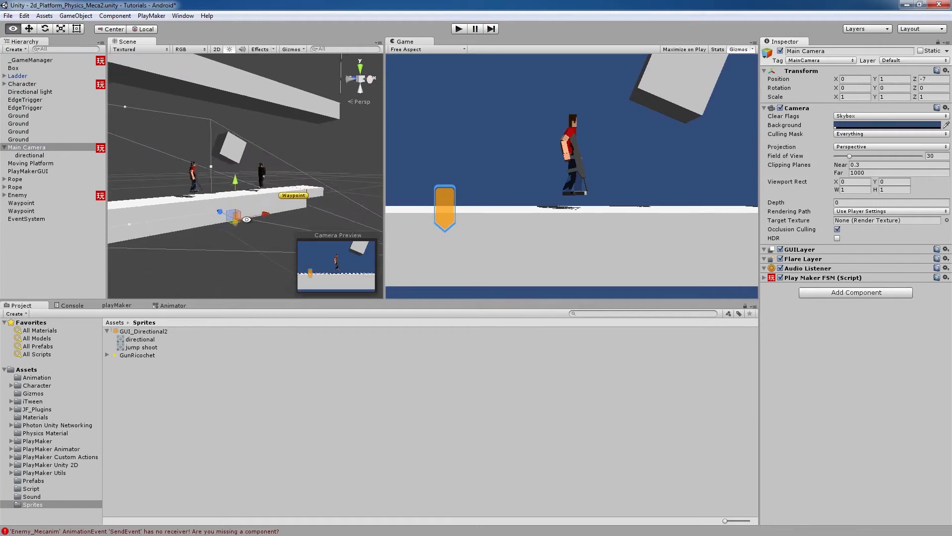
{"action": "left_click_drag", "start_coordinate": [234, 224], "coordinate": [317, 203], "text": "alt"}
{"action": "scroll", "coordinate": [235, 203], "scroll_direction": "down", "scroll_amount": 3}
{"action": "scroll", "coordinate": [235, 207], "scroll_direction": "down", "scroll_amount": 2}
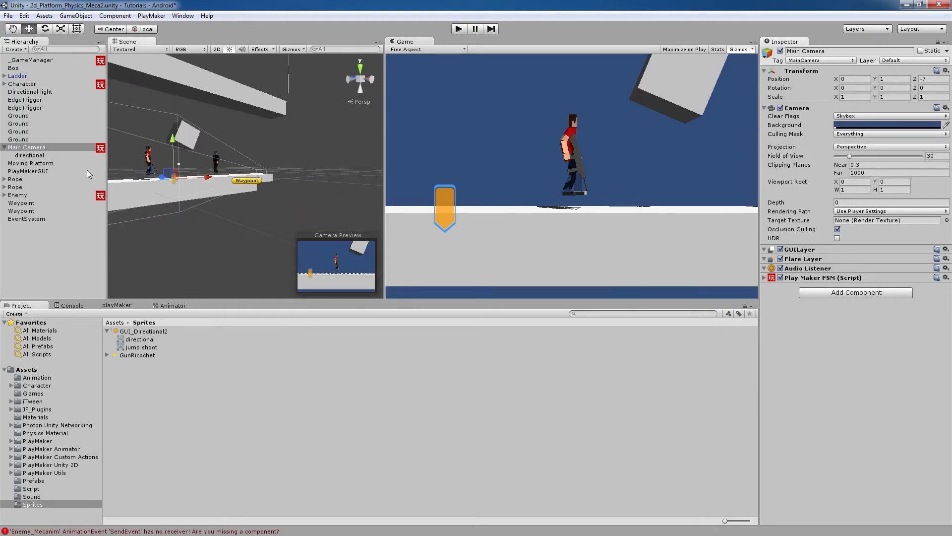
{"action": "left_click", "coordinate": [31, 155]}
{"action": "key", "text": "f"}
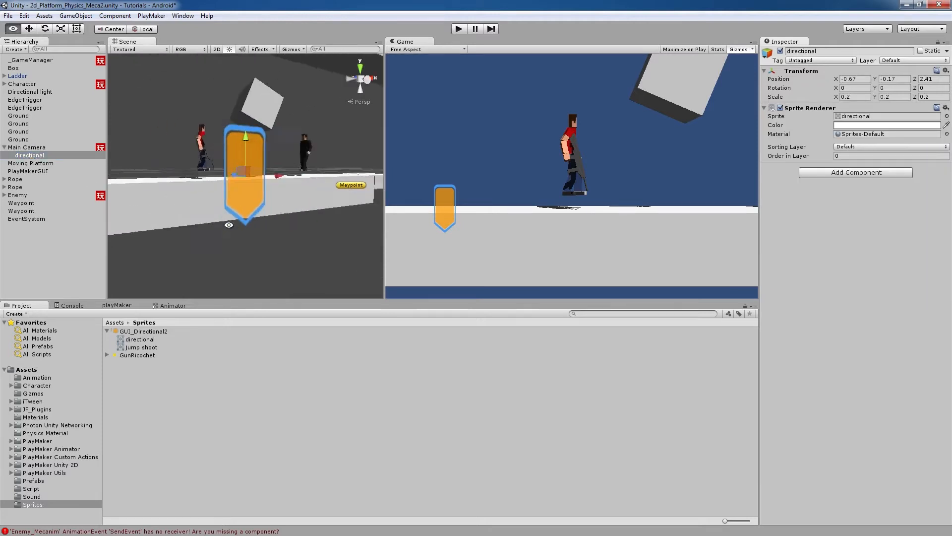
{"action": "left_click_drag", "start_coordinate": [229, 225], "coordinate": [200, 234], "text": "alt"}
{"action": "scroll", "coordinate": [308, 210], "scroll_direction": "up", "scroll_amount": 1}
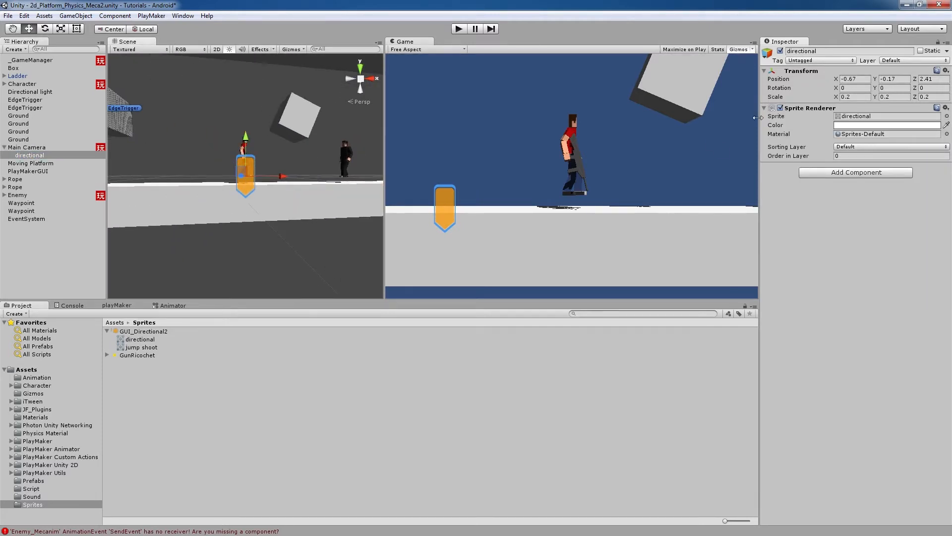
Rename the directional sprite object under the Main Camera as Up_Gui
{"action": "left_click", "coordinate": [835, 55]}
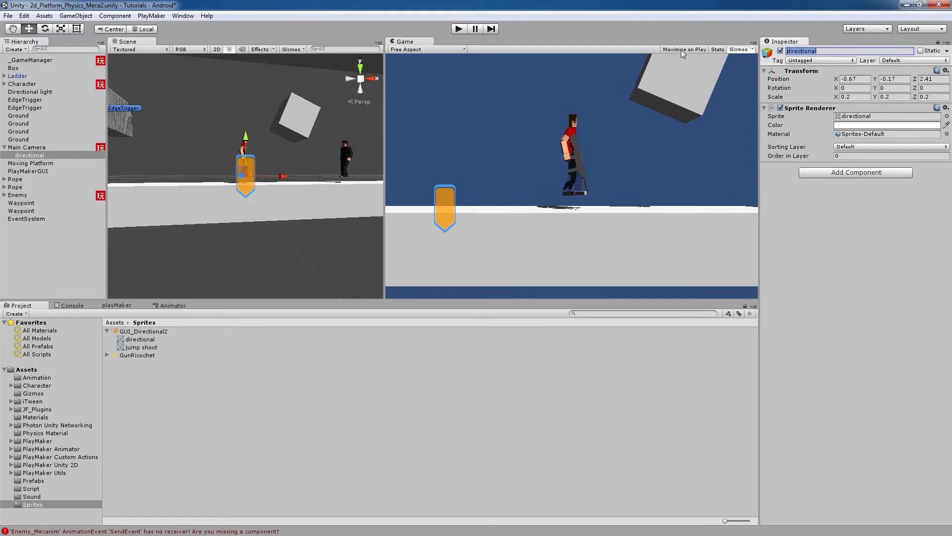
{"action": "type", "text": "Up"}
{"action": "key", "text": "Delete"}
{"action": "key", "text": "Delete"}
{"action": "key", "text": "Delete"}
{"action": "key", "text": "Delete"}
{"action": "key", "text": "Delete"}
{"action": "key", "text": "Delete"}
{"action": "key", "text": "Delete"}
{"action": "key", "text": "Delete"}
{"action": "key", "text": "Delete"}
{"action": "key", "text": "Delete"}
{"action": "key", "text": "Delete"}
{"action": "type", "text": "_Gui"}
{"action": "key", "text": "Return"}
Add a Box Collider 2D to Up_Gui and inspect its outline relative to the sprite in the Scene view
{"action": "left_click", "coordinate": [838, 173]}
{"action": "left_click", "coordinate": [838, 221]}
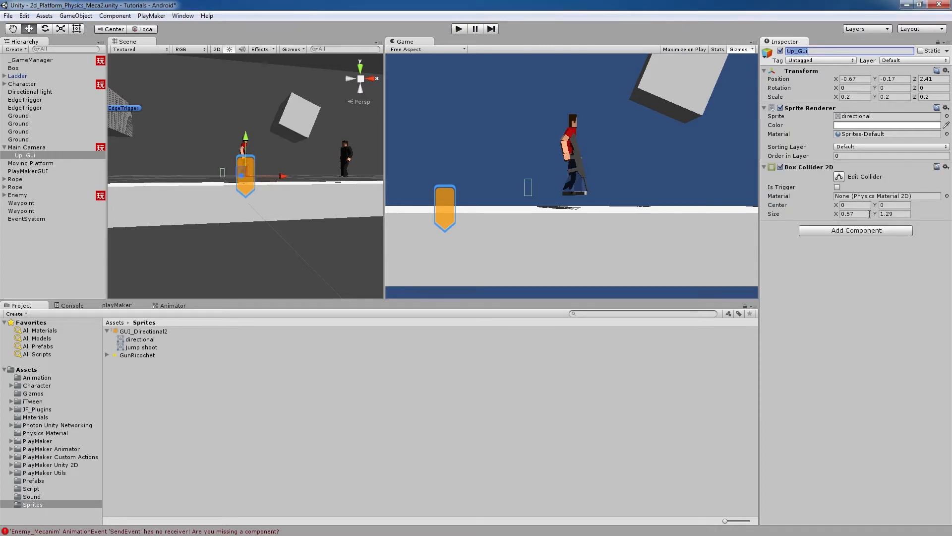
{"action": "left_click", "coordinate": [858, 214]}
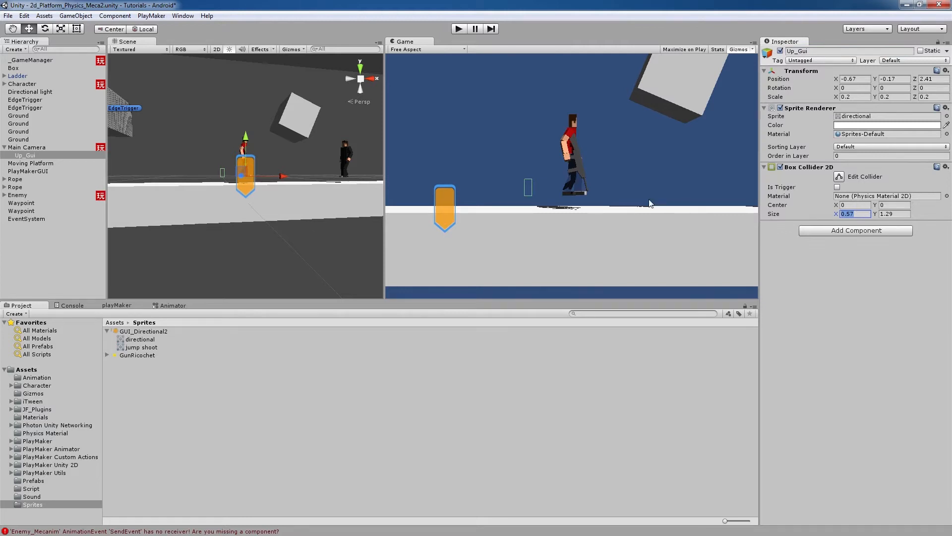
{"action": "left_click_drag", "start_coordinate": [377, 175], "coordinate": [357, 179], "text": "alt"}
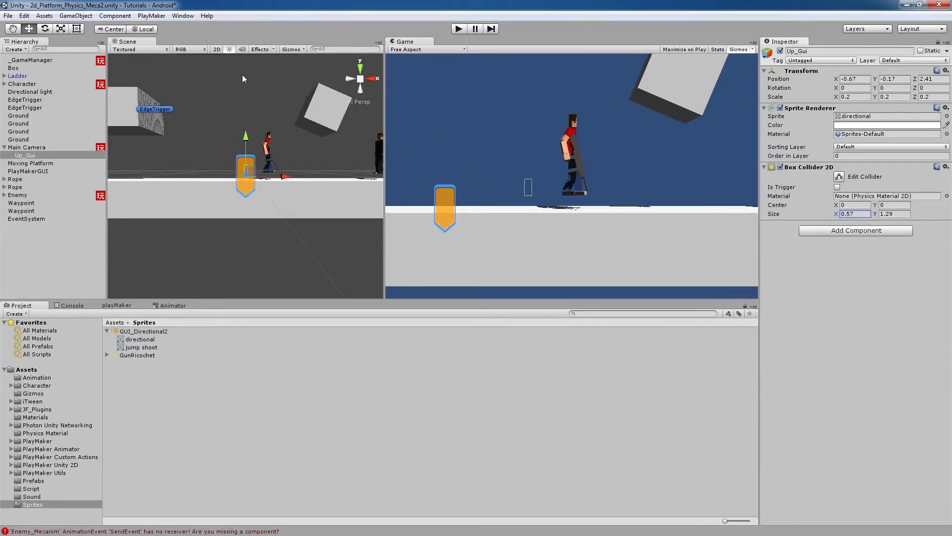
{"action": "left_click_drag", "start_coordinate": [242, 78], "coordinate": [245, 127], "text": "alt"}
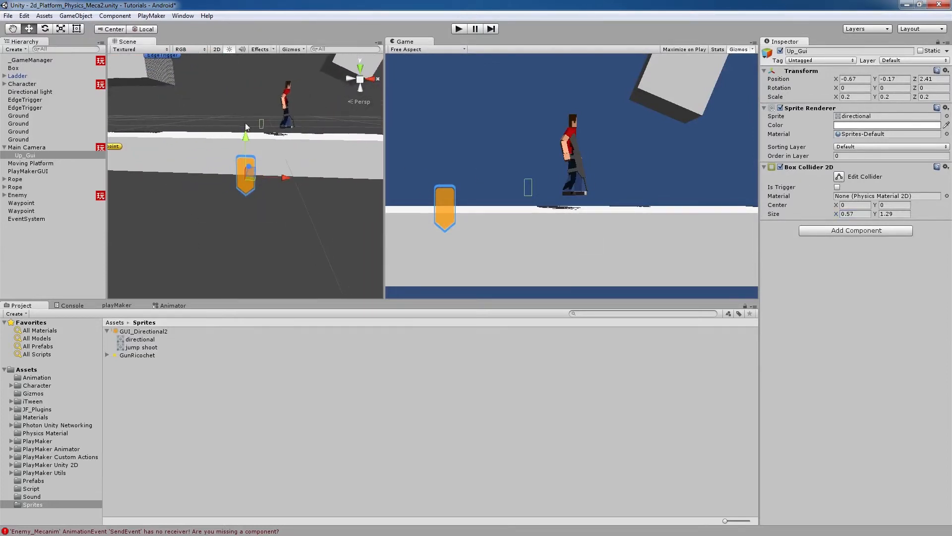
Switch the Scene view to 2D and duplicate Up_Gui three times under the Main Camera
{"action": "left_click", "coordinate": [216, 49]}
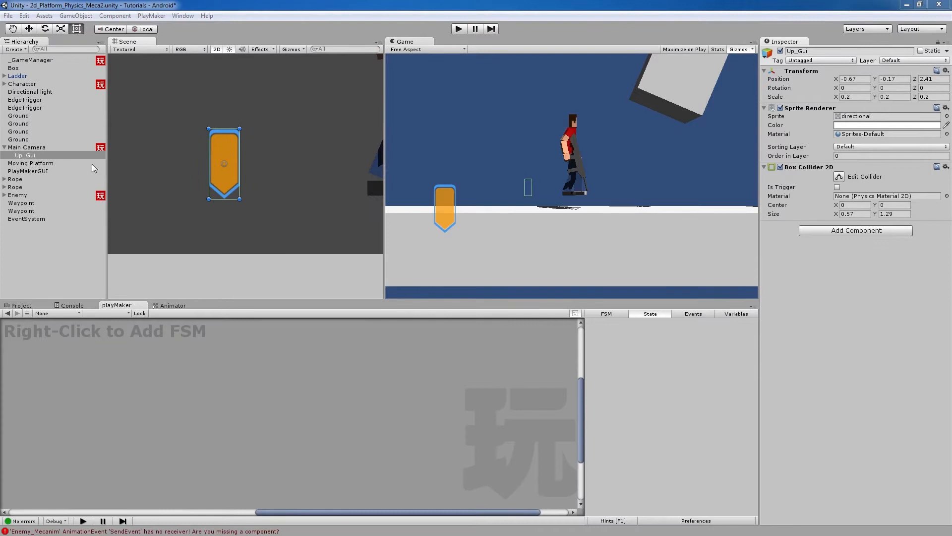
{"action": "middle_click_drag", "start_coordinate": [257, 208], "coordinate": [215, 155]}
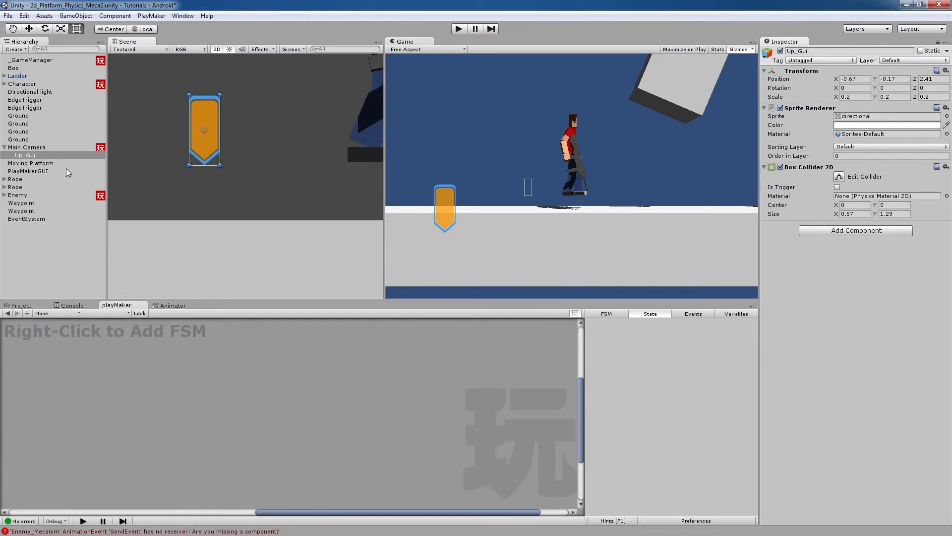
{"action": "left_click", "coordinate": [36, 158]}
{"action": "key", "text": "ctrl+d"}
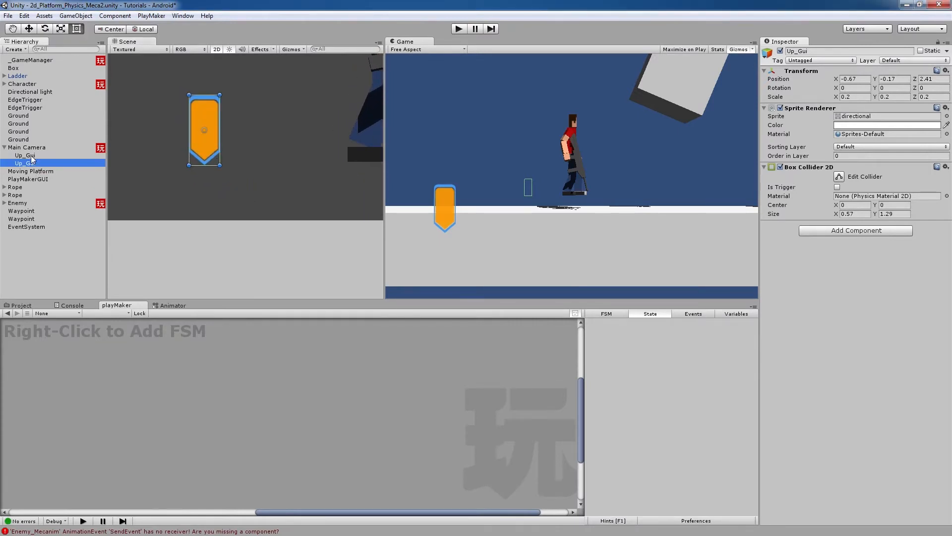
{"action": "key", "text": "ctrl+d"}
{"action": "key", "text": "ctrl+d"}
Turn the first Up_Gui copy into Left_Gui, rotated 90 degrees about Z and placed at about X -0.819, Y -0.318
{"action": "left_click", "coordinate": [28, 165]}
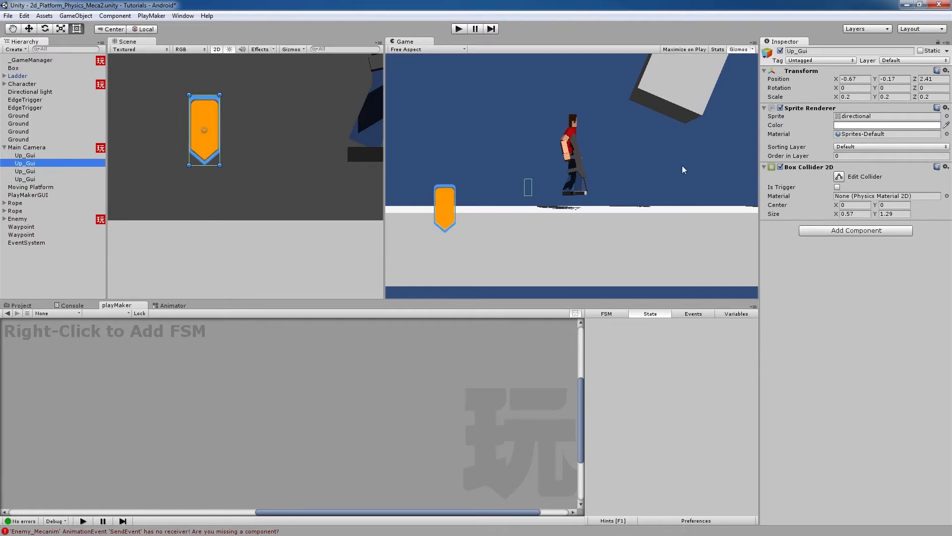
{"action": "left_click", "coordinate": [929, 88]}
{"action": "type", "text": "90"}
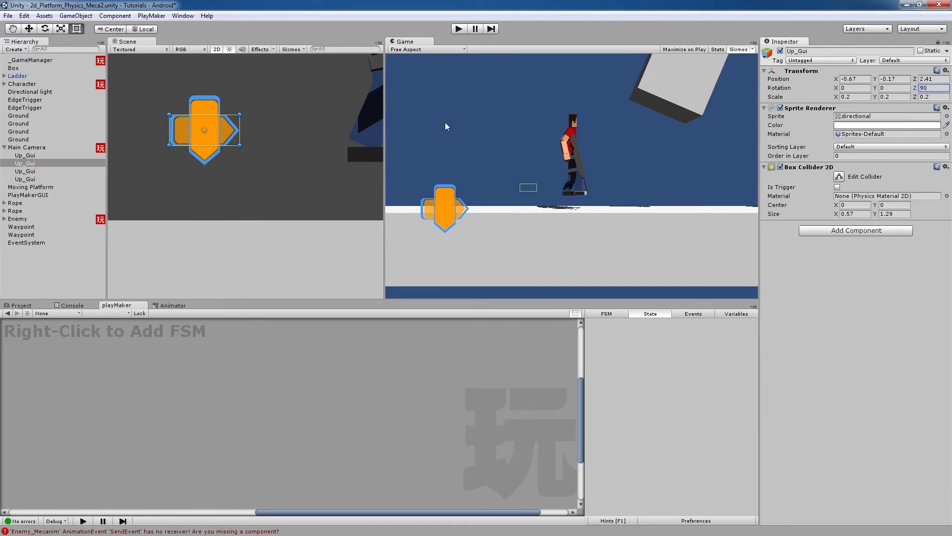
{"action": "left_click_drag", "start_coordinate": [183, 127], "coordinate": [142, 172]}
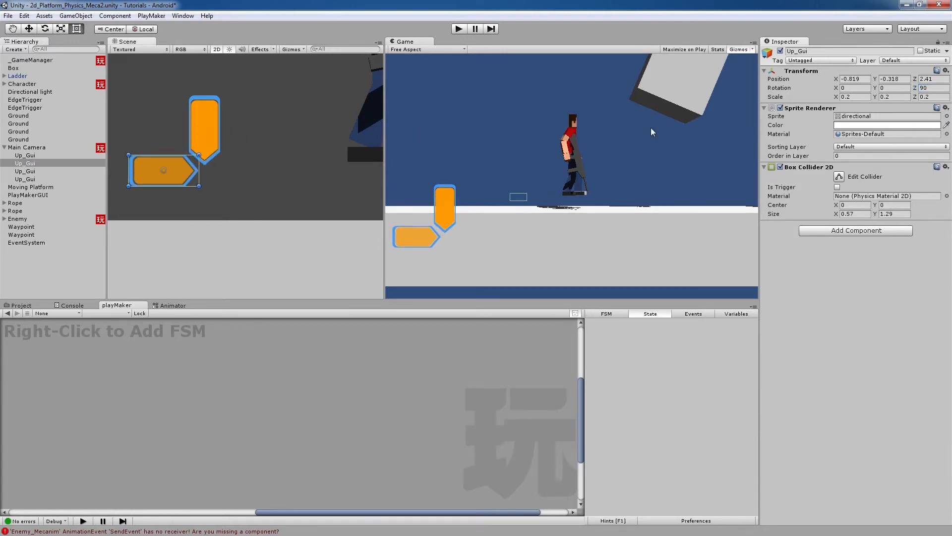
{"action": "left_click", "coordinate": [792, 51]}
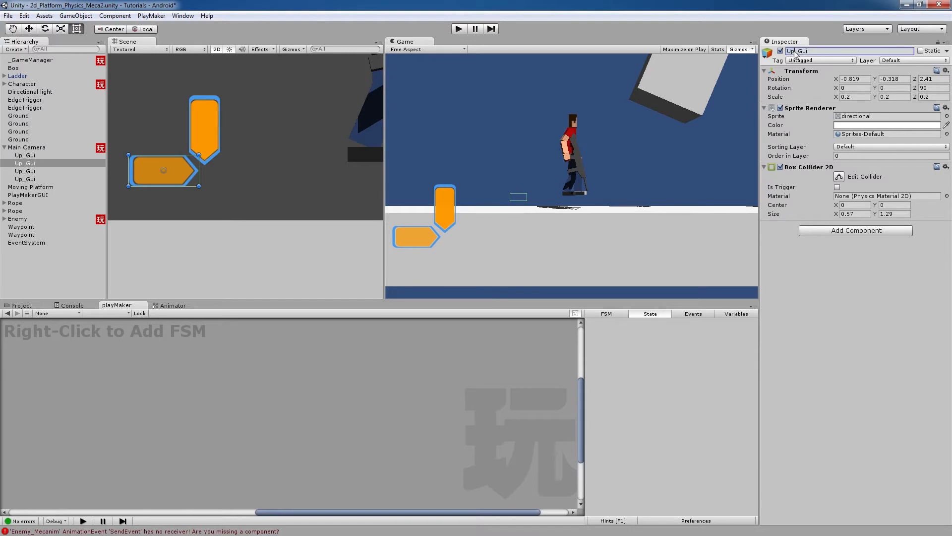
{"action": "type", "text": "Left"}
Rotate the second Up_Gui copy -90 degrees about Z, place it at about X -0.519, Y -0.317, and name it Left_Gui
{"action": "left_click", "coordinate": [31, 171]}
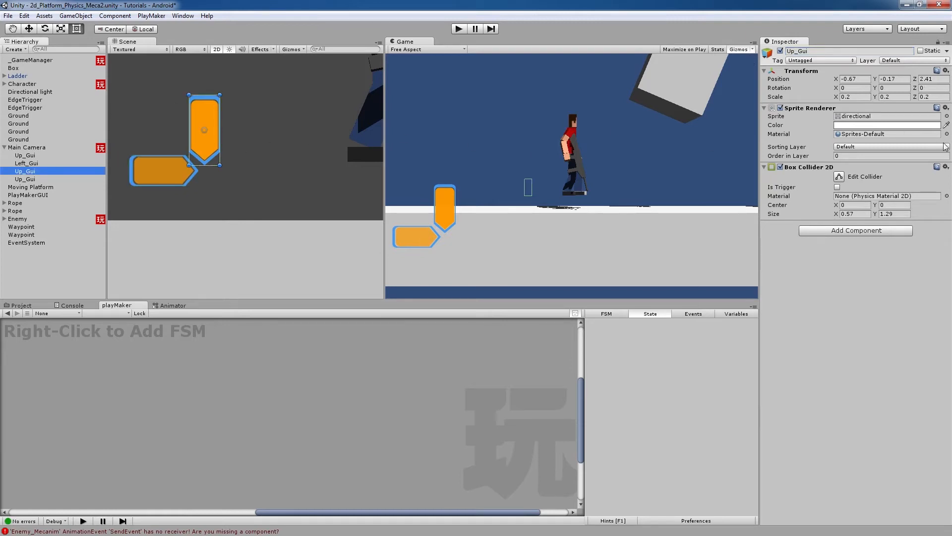
{"action": "left_click", "coordinate": [928, 88]}
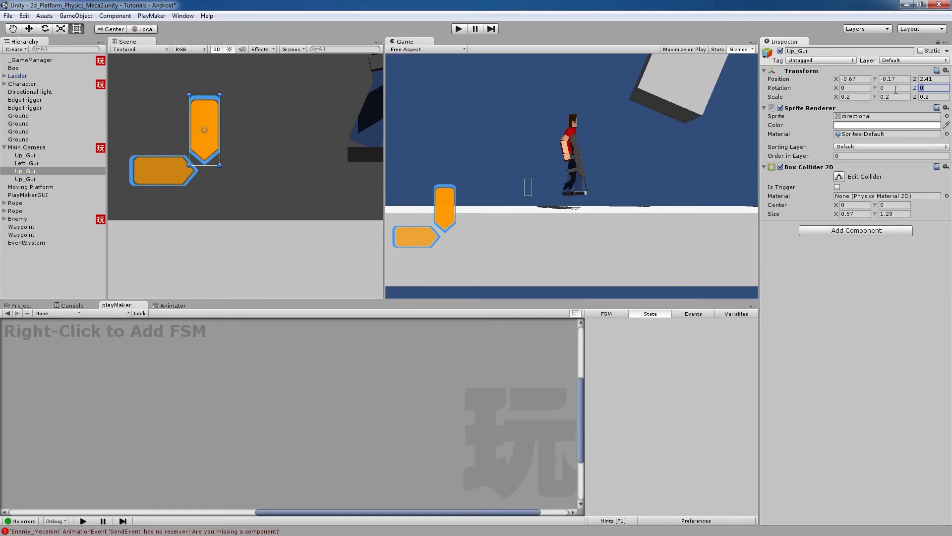
{"action": "type", "text": "-90"}
{"action": "left_click_drag", "start_coordinate": [225, 131], "coordinate": [269, 172]}
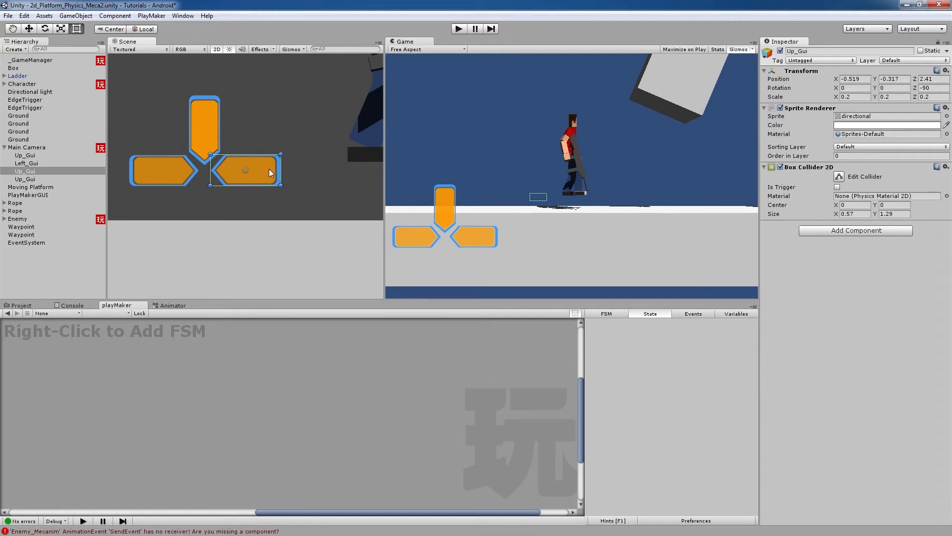
{"action": "left_click", "coordinate": [794, 52]}
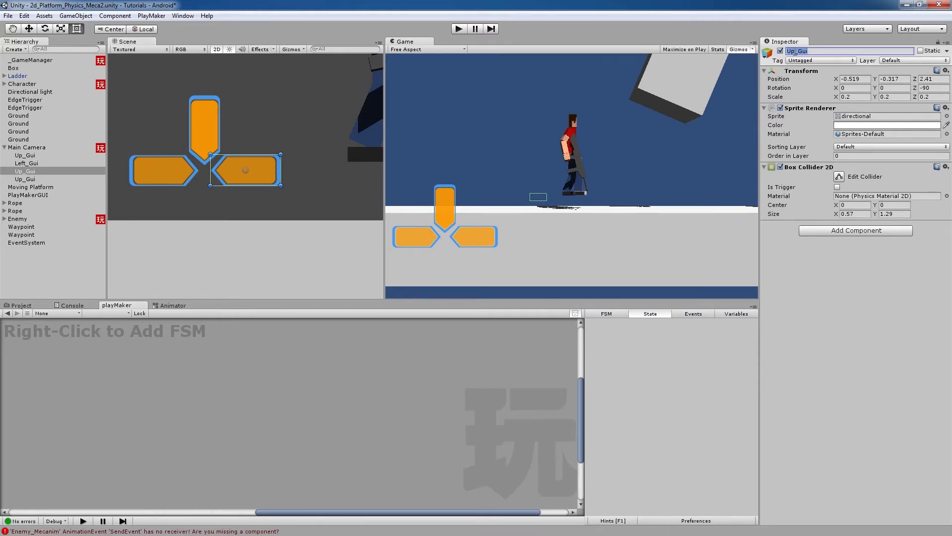
{"action": "type", "text": "Left"}
Rotate the remaining Up_Gui copy 180 degrees about Z and place it below the others at about X -0.67, Y -0.469
{"action": "left_click", "coordinate": [25, 179]}
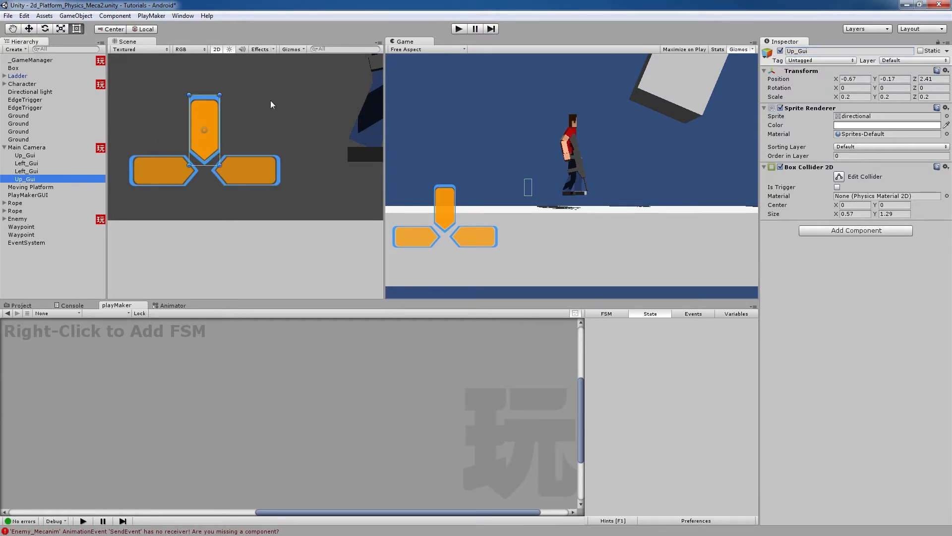
{"action": "left_click", "coordinate": [931, 88]}
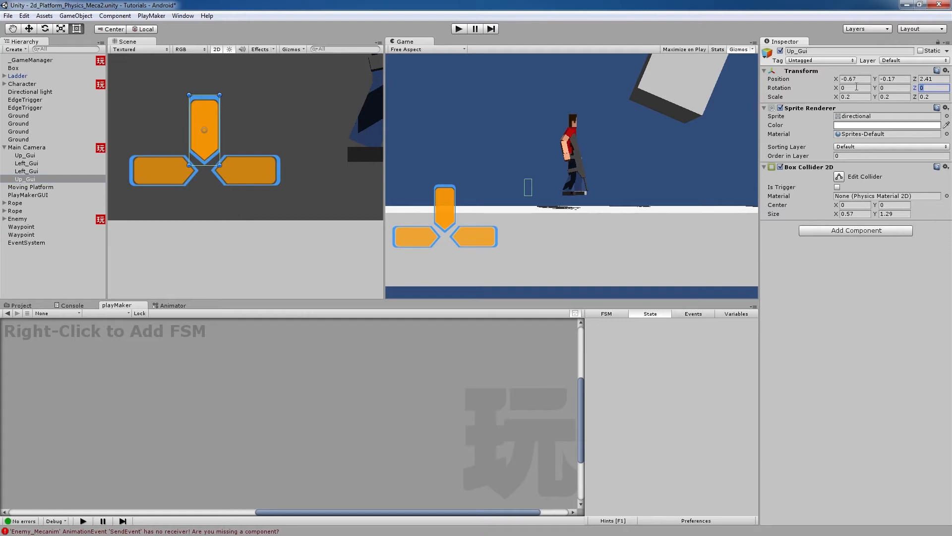
{"action": "type", "text": "180"}
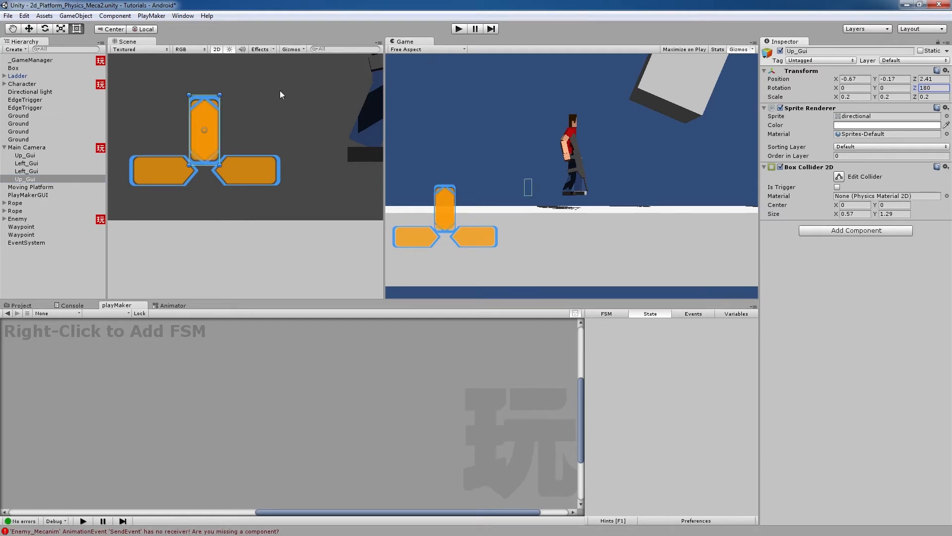
{"action": "left_click_drag", "start_coordinate": [200, 114], "coordinate": [205, 200]}
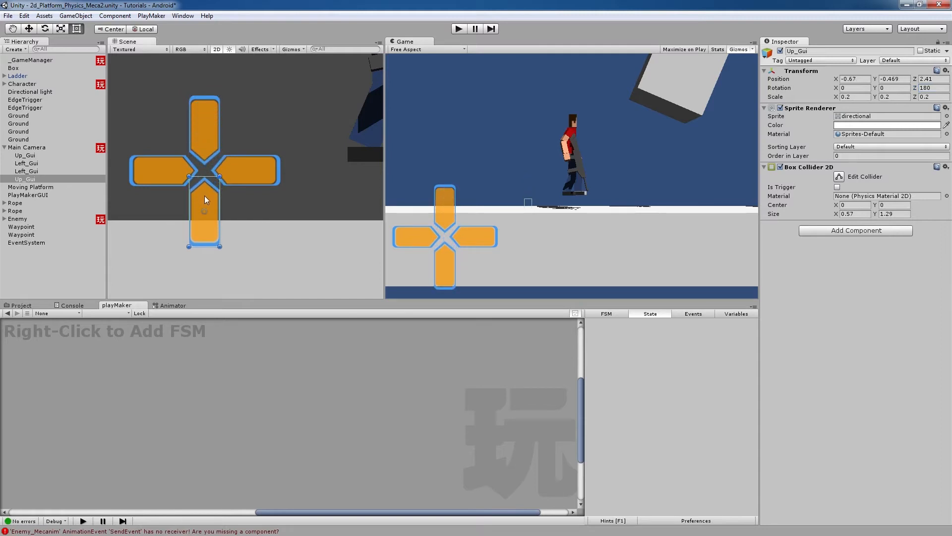
{"action": "left_click", "coordinate": [202, 125]}
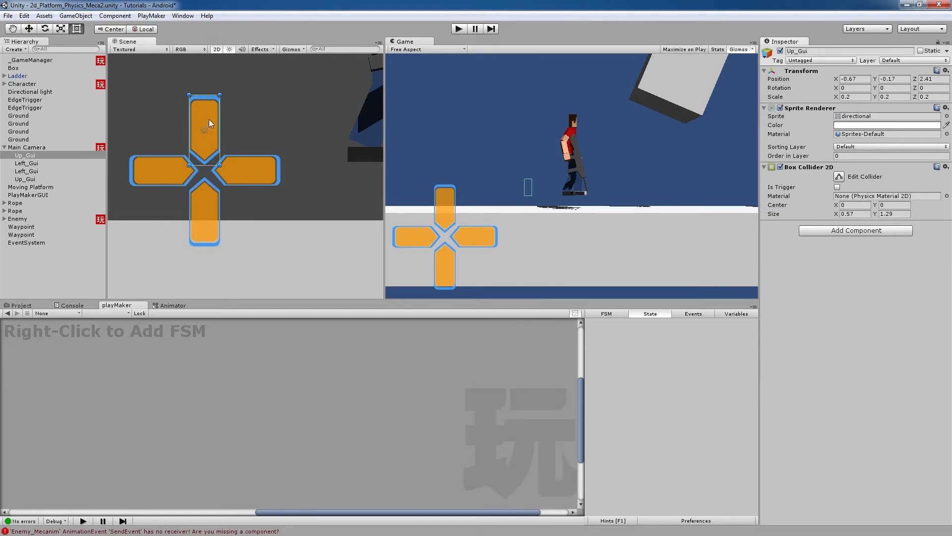
{"action": "left_click", "coordinate": [201, 209]}
Add the jump shoot sprite as a child of the Main Camera and move it to about X 0.64, Y -0.64
{"action": "scroll", "coordinate": [294, 171], "scroll_direction": "down", "scroll_amount": 3}
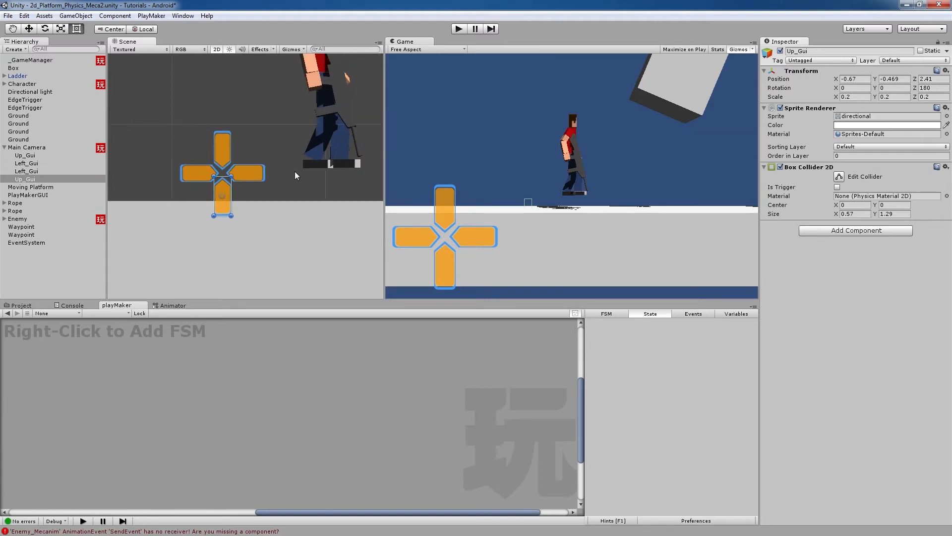
{"action": "scroll", "coordinate": [295, 171], "scroll_direction": "down", "scroll_amount": 3}
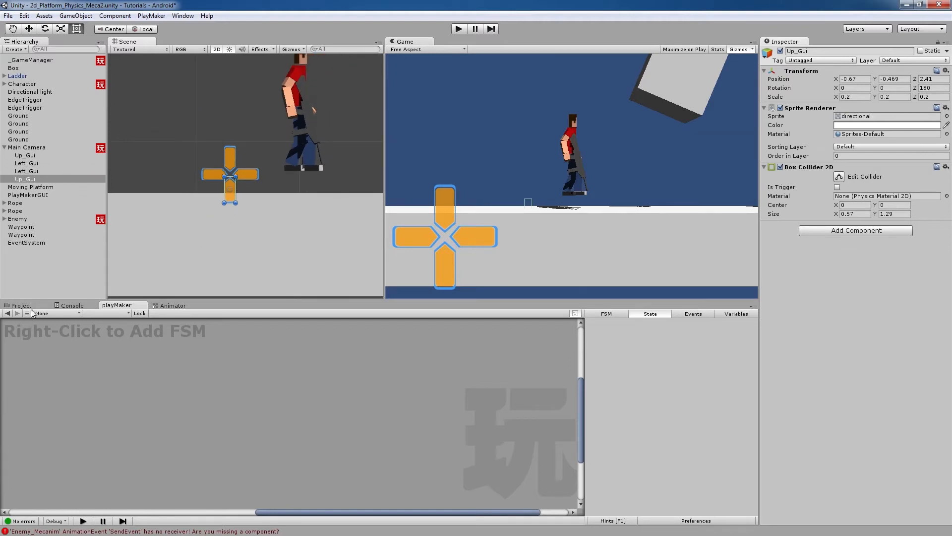
{"action": "left_click", "coordinate": [23, 305]}
{"action": "left_click", "coordinate": [151, 347]}
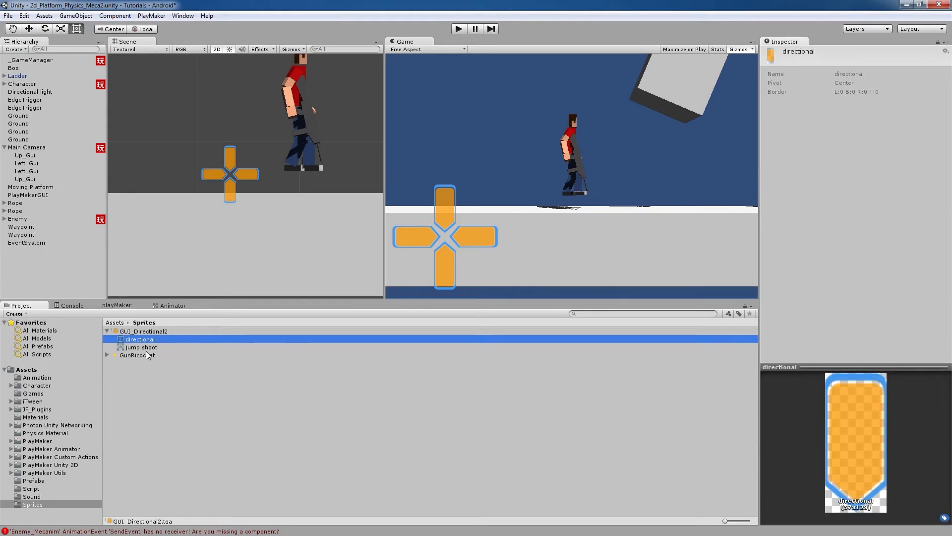
{"action": "left_click_drag", "start_coordinate": [145, 349], "coordinate": [32, 153]}
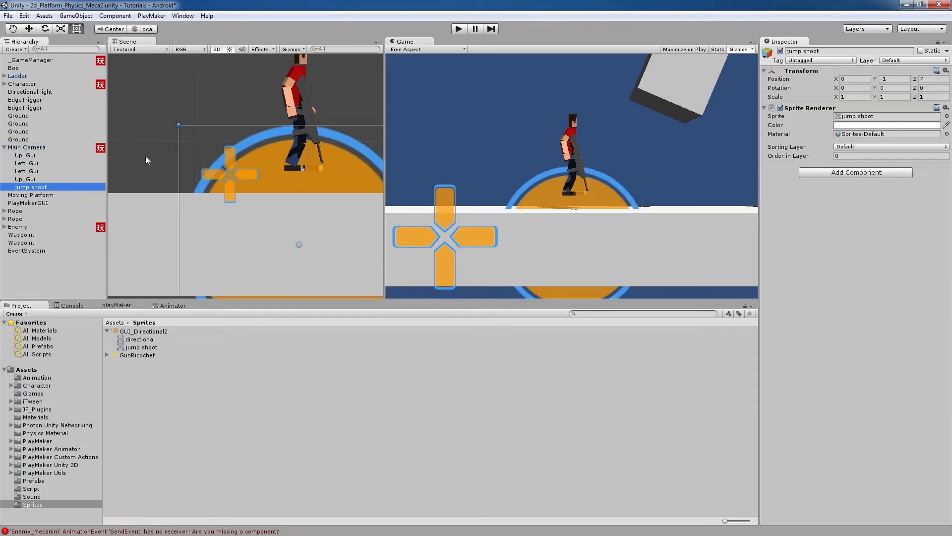
{"action": "scroll", "coordinate": [283, 209], "scroll_direction": "down", "scroll_amount": 2}
{"action": "scroll", "coordinate": [284, 210], "scroll_direction": "down", "scroll_amount": 3}
{"action": "left_click_drag", "start_coordinate": [272, 242], "coordinate": [295, 227]}
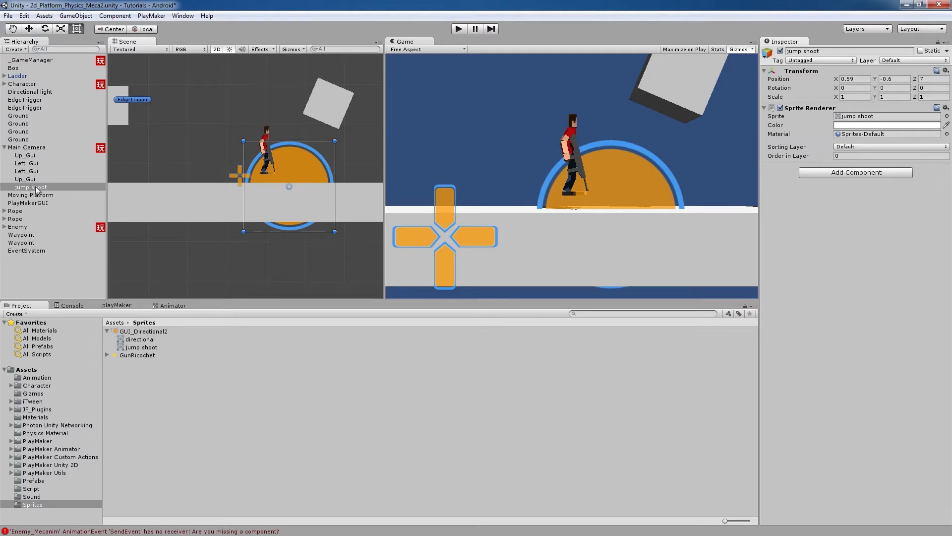
{"action": "mouse_move", "coordinate": [304, 155]}
{"action": "left_mouse_down"}
{"action": "mouse_move", "coordinate": [304, 168]}
{"action": "mouse_move", "coordinate": [307, 157]}
{"action": "left_mouse_up"}
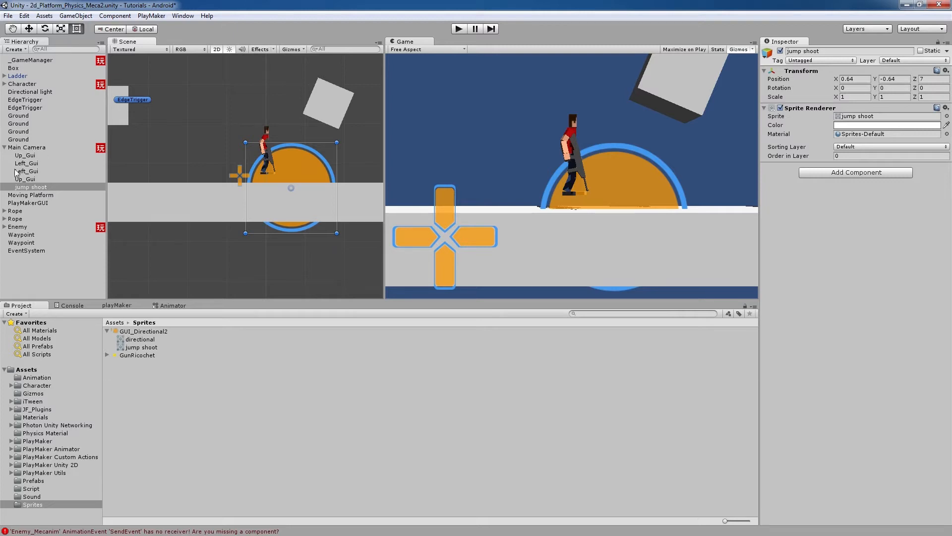
{"action": "left_click", "coordinate": [30, 187]}
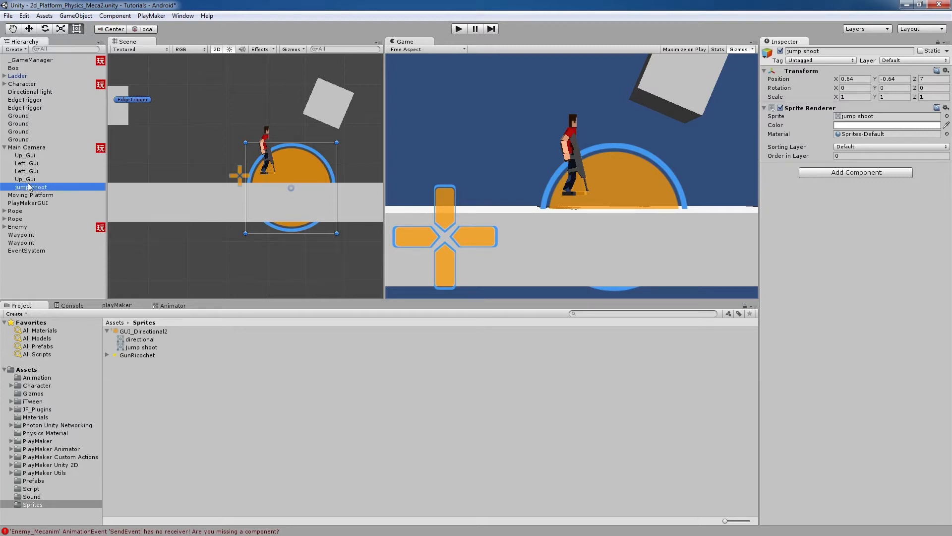
{"action": "left_click", "coordinate": [28, 179]}
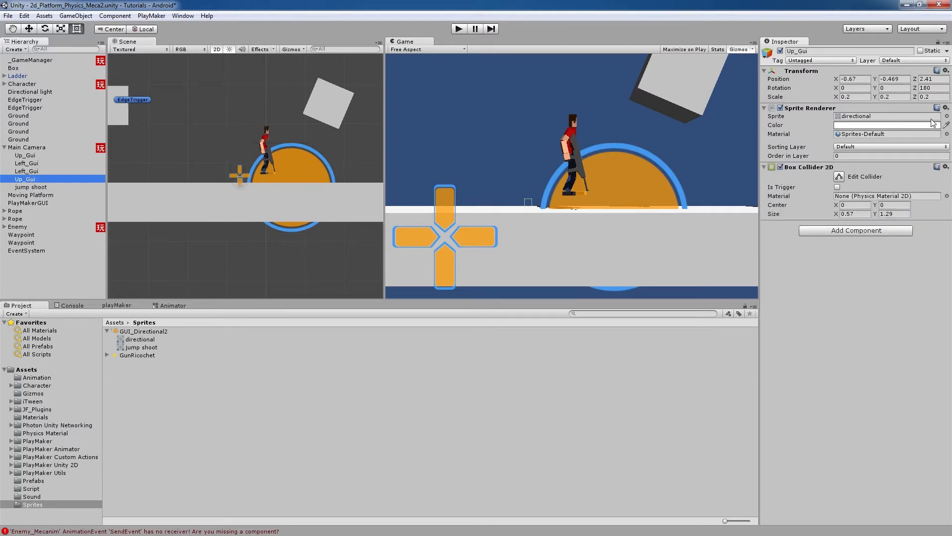
{"action": "left_click", "coordinate": [946, 71]}
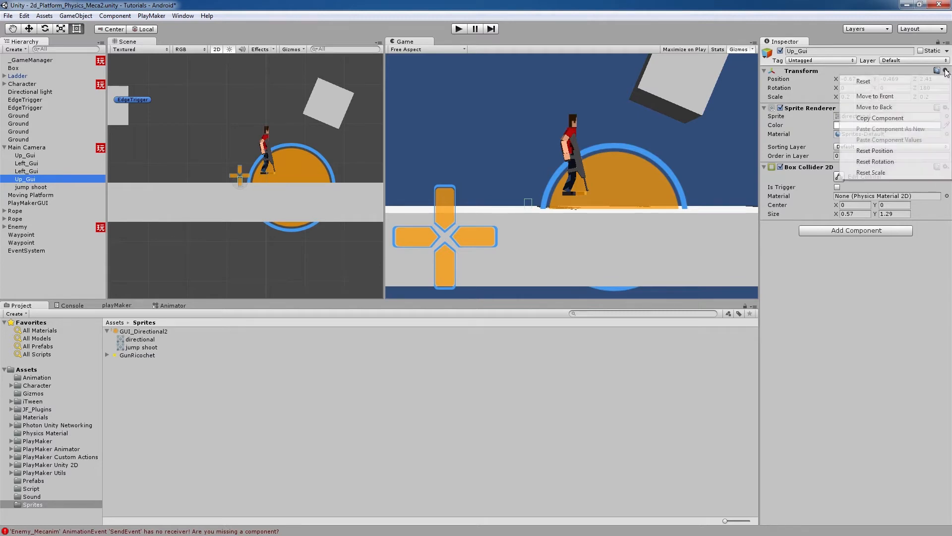
Rename the Left_Gui copy that is rotated -90 degrees as Right_Gui
{"action": "left_click", "coordinate": [24, 170]}
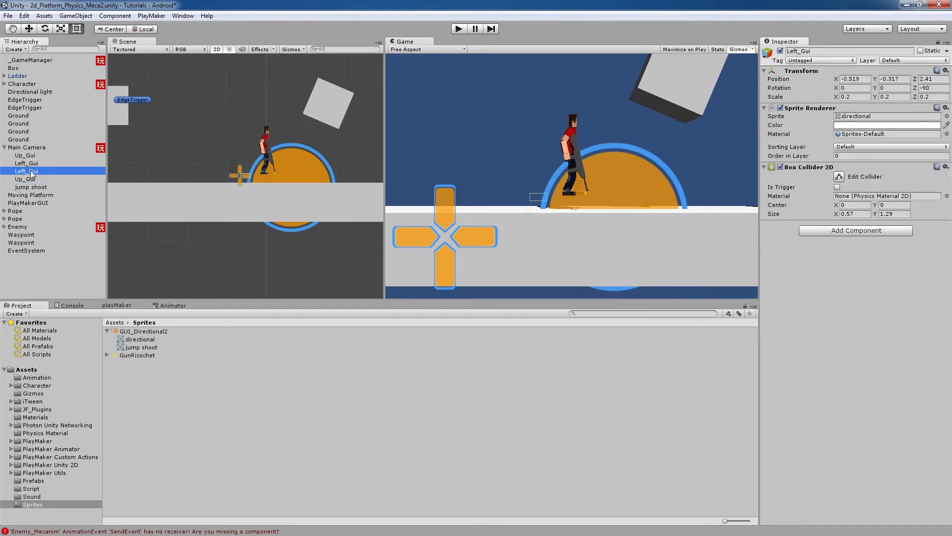
{"action": "left_click", "coordinate": [799, 50]}
{"action": "type", "text": "Right_Gui"}
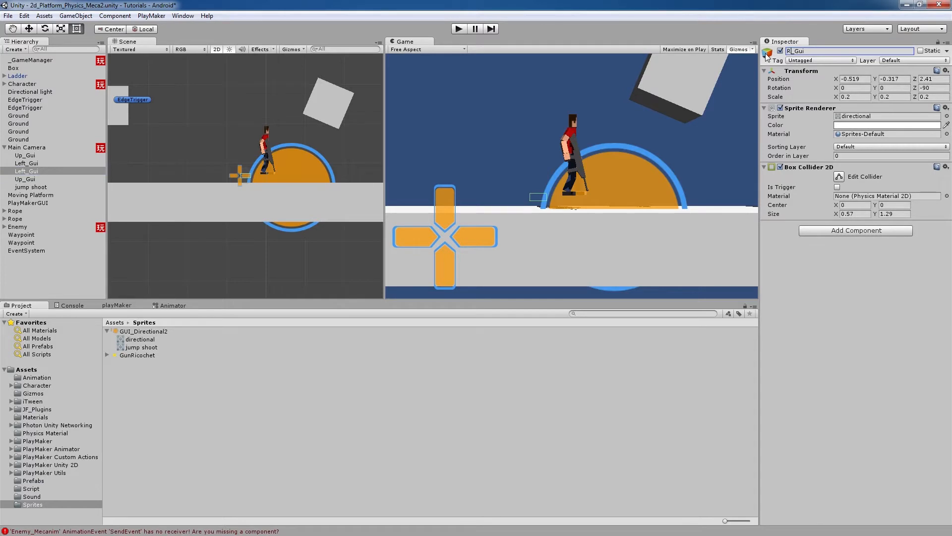
{"action": "key", "text": "Return"}
Rename the Up_Gui copy that is rotated 180 degrees as Down_Gui
{"action": "left_click", "coordinate": [25, 179]}
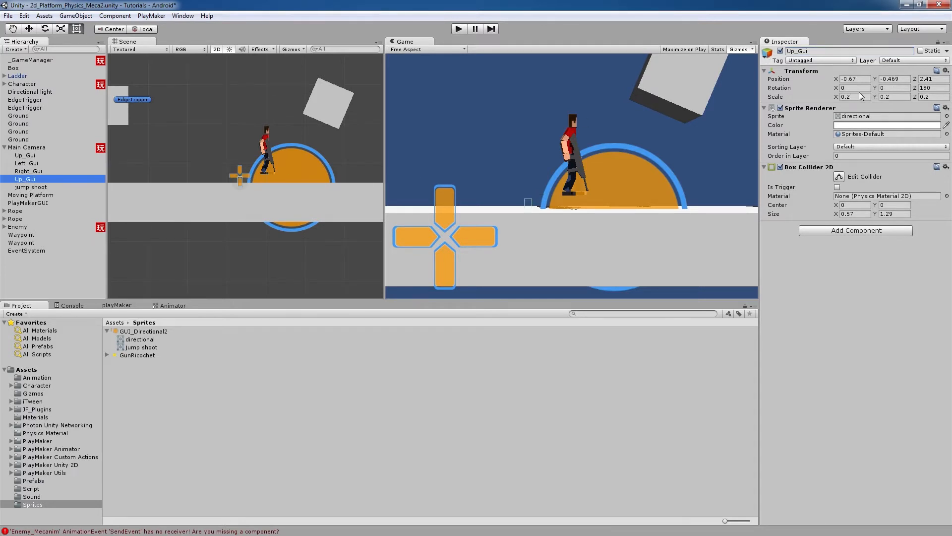
{"action": "left_click", "coordinate": [797, 51]}
{"action": "key", "text": "BackSpace"}
{"action": "key", "text": "BackSpace"}
{"action": "type", "text": "Down"}
{"action": "key", "text": "Return"}
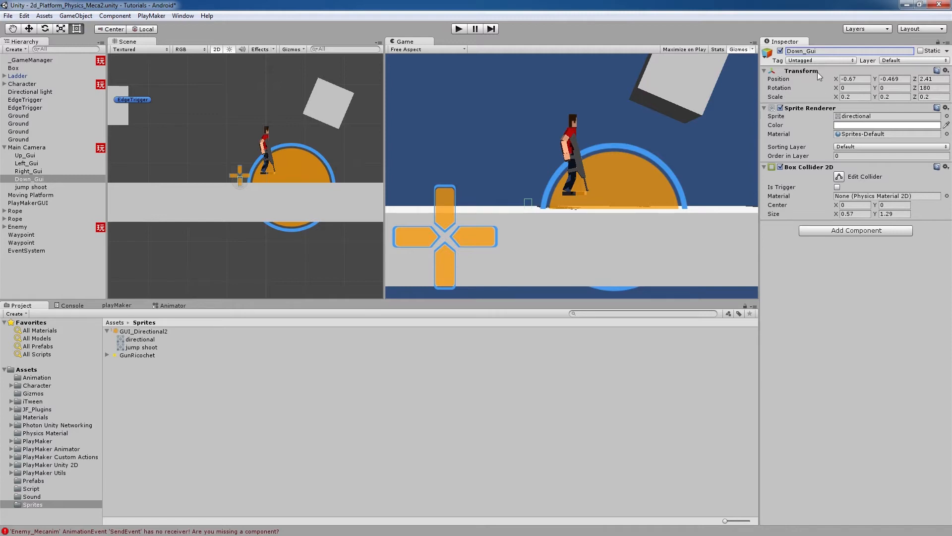
Copy the Transform values of Down_Gui and paste them onto the Transform of the jump shoot sprite
{"action": "left_click", "coordinate": [29, 171]}
{"action": "left_click", "coordinate": [35, 180]}
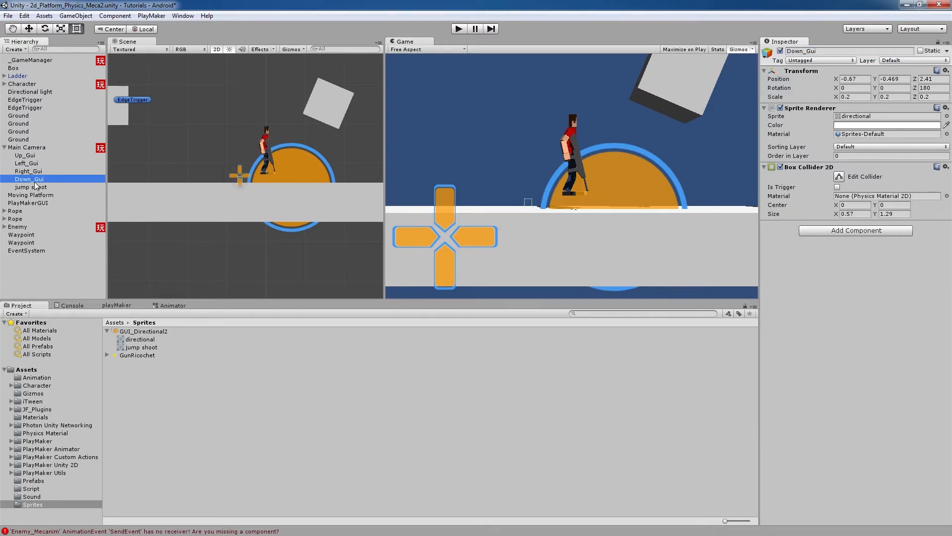
{"action": "left_click", "coordinate": [945, 70]}
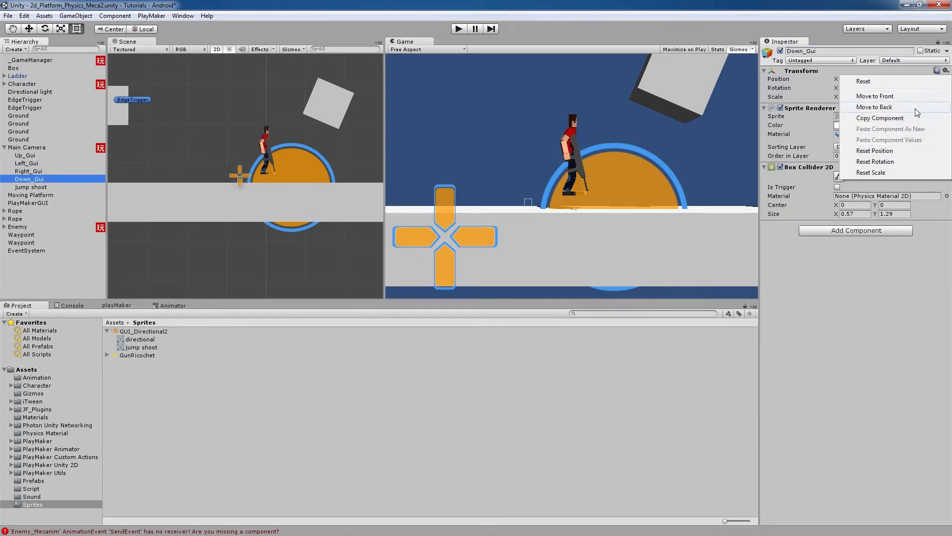
{"action": "left_click", "coordinate": [888, 121]}
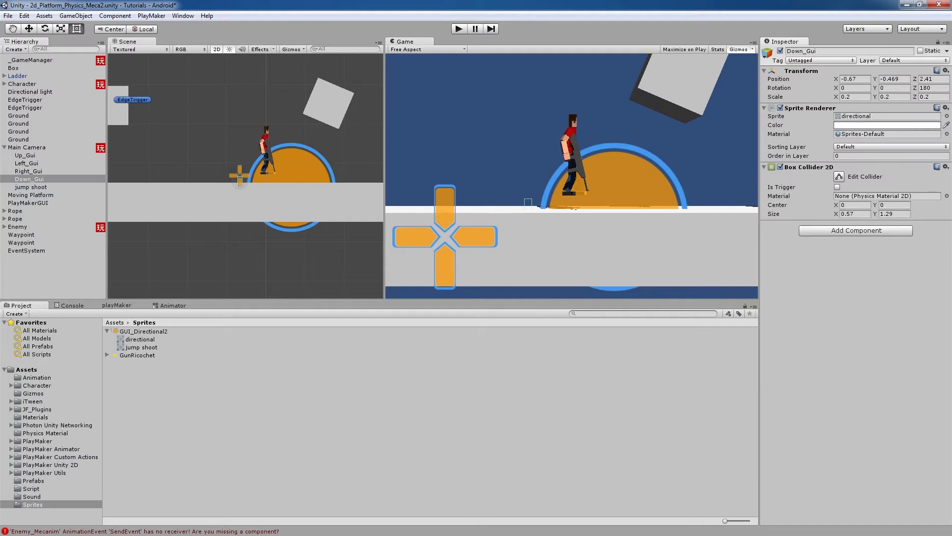
{"action": "left_click", "coordinate": [42, 188]}
{"action": "left_click", "coordinate": [945, 71]}
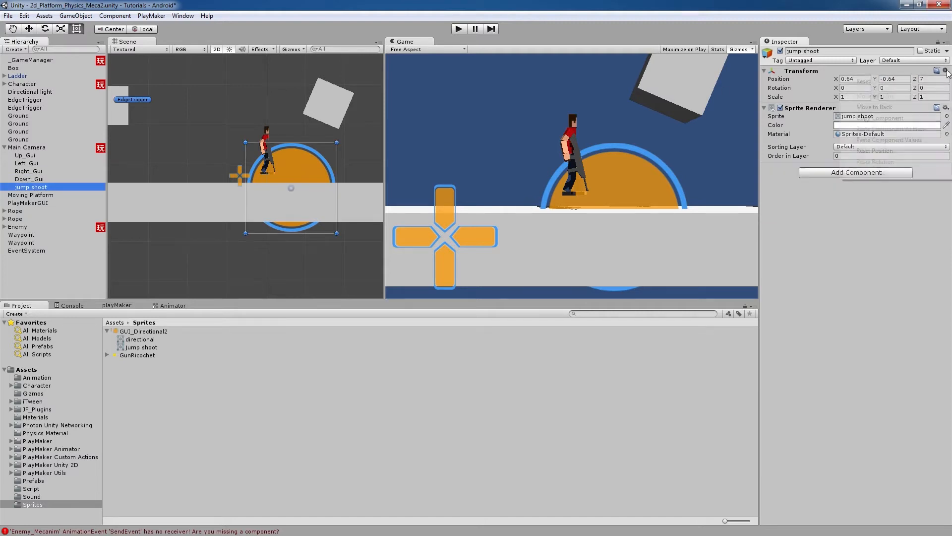
{"action": "left_click", "coordinate": [913, 141]}
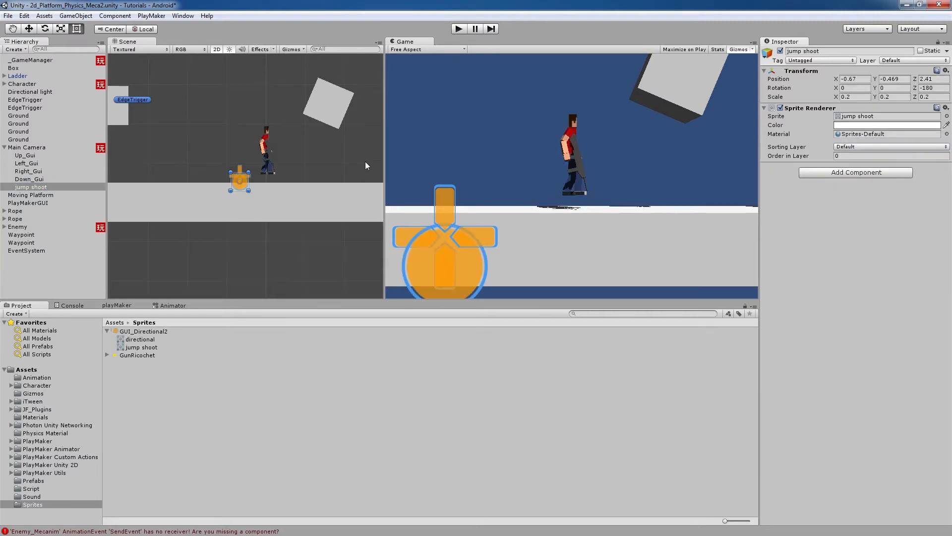
Move the jump shoot circle away from the directional pad to about X 0.693, Y -0.302
{"action": "scroll", "coordinate": [243, 213], "scroll_direction": "up", "scroll_amount": 3}
{"action": "scroll", "coordinate": [243, 217], "scroll_direction": "up", "scroll_amount": 2}
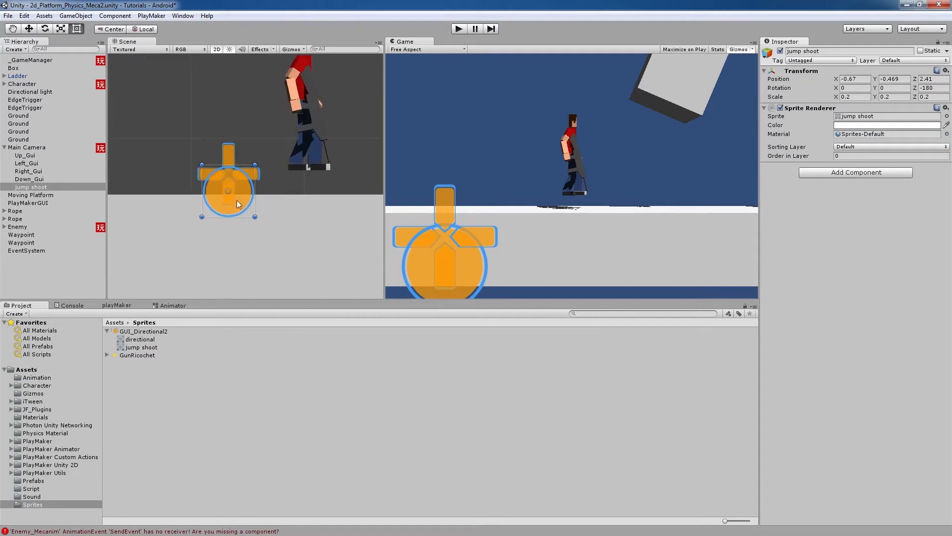
{"action": "middle_click_drag", "start_coordinate": [296, 200], "coordinate": [246, 206]}
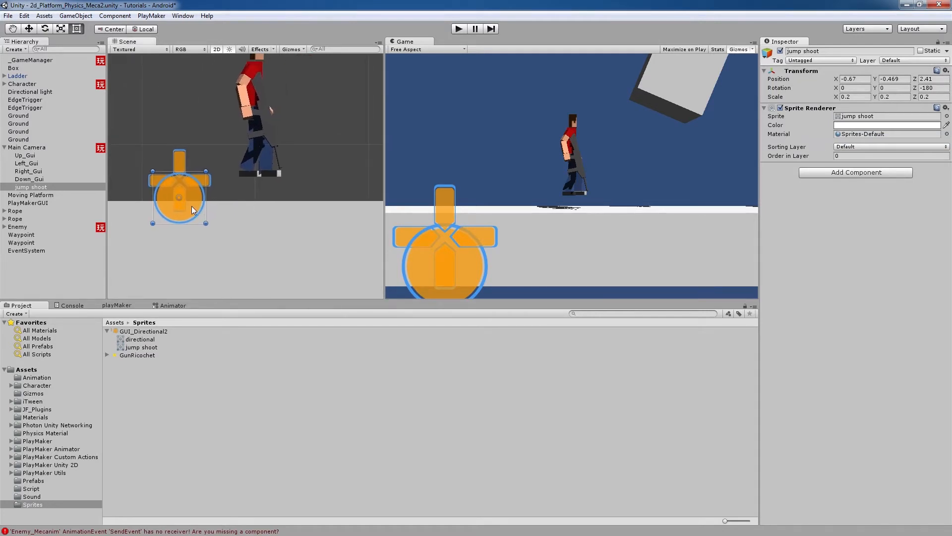
{"action": "left_click_drag", "start_coordinate": [197, 197], "coordinate": [339, 174]}
Set the jump shoot circle's X and Y scale to 0.15 and move it to about X 0.75, Y -0.35
{"action": "left_click", "coordinate": [856, 97]}
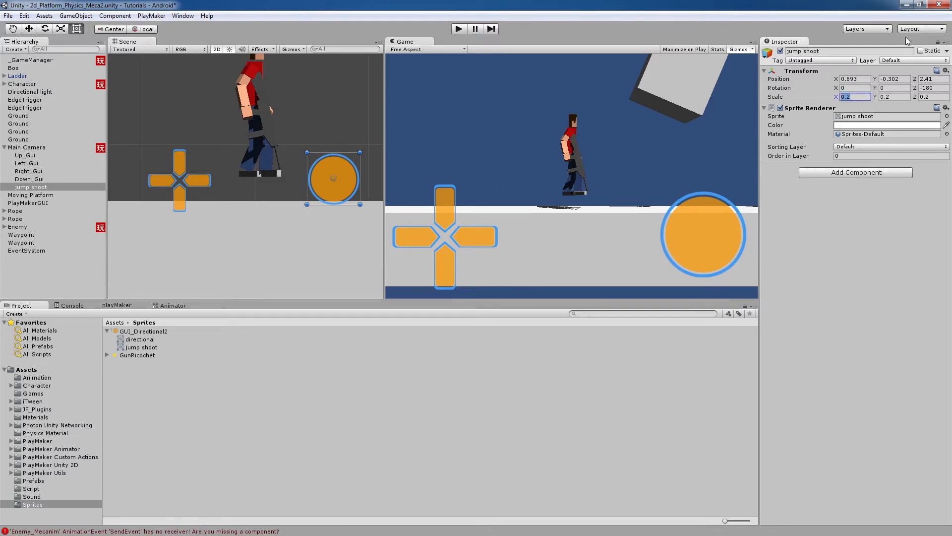
{"action": "type", "text": ".15"}
{"action": "key", "text": "Return"}
{"action": "key", "text": "Tab"}
{"action": "type", "text": "0.15"}
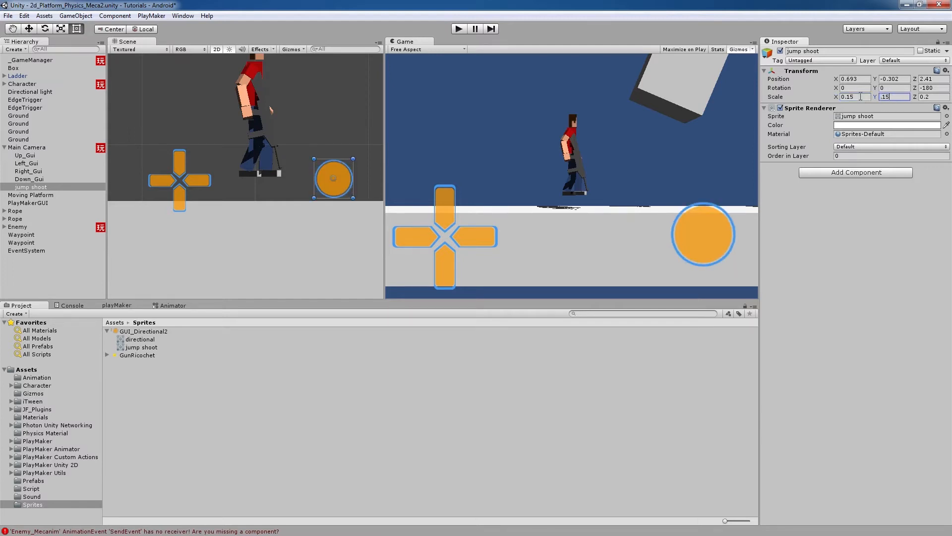
{"action": "left_click_drag", "start_coordinate": [348, 182], "coordinate": [353, 187]}
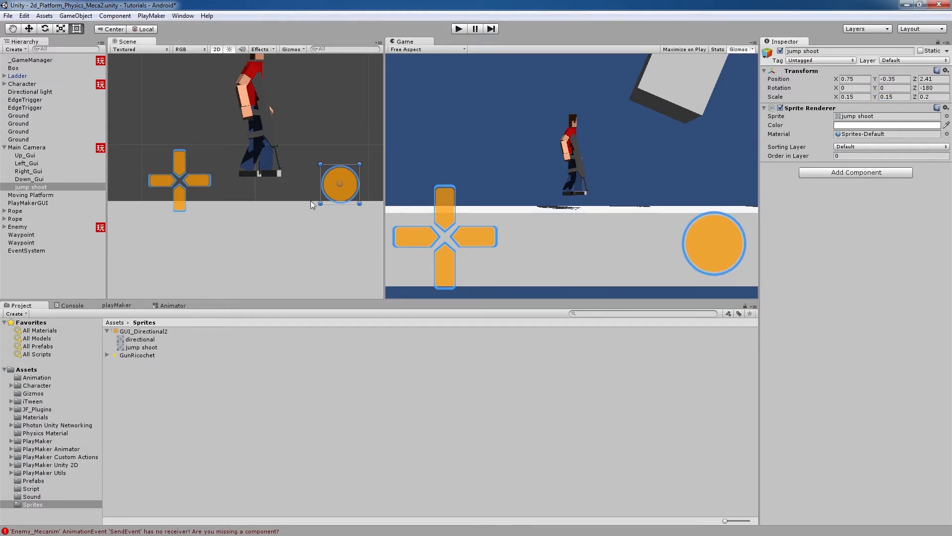
Duplicate the jump shoot object and place the copy beside the original at about X 0.334, Y -0.35
{"action": "left_click", "coordinate": [139, 349]}
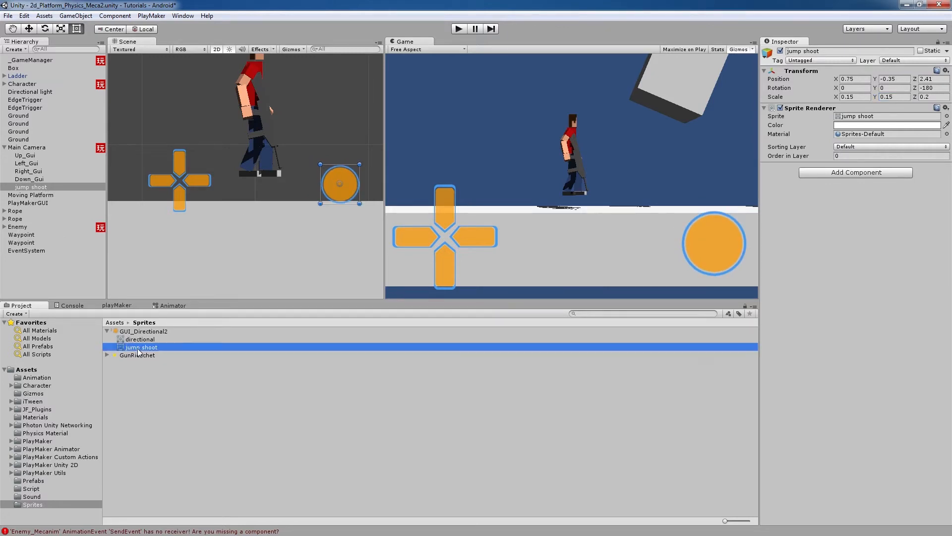
{"action": "left_click", "coordinate": [42, 187]}
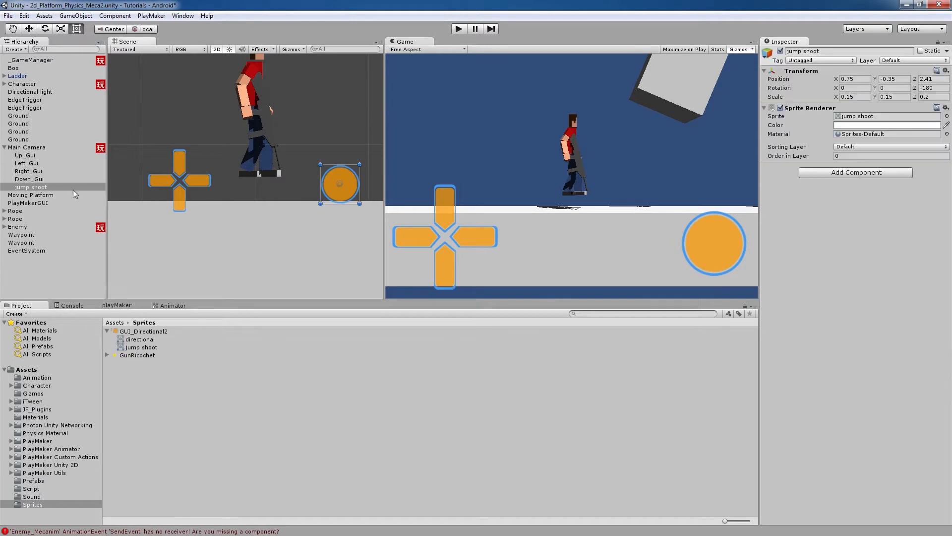
{"action": "left_click", "coordinate": [44, 188]}
{"action": "key", "text": "ctrl+d"}
{"action": "left_click_drag", "start_coordinate": [340, 199], "coordinate": [292, 197]}
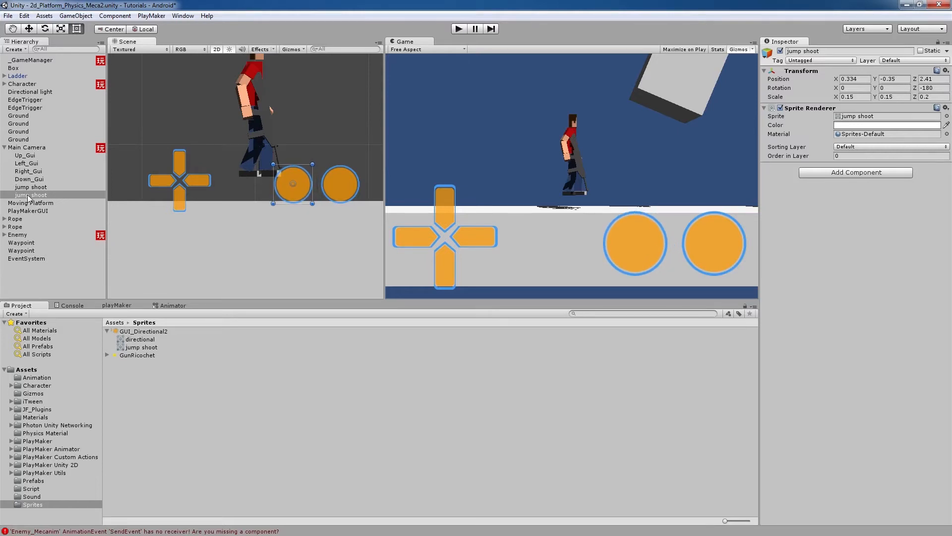
Rename the duplicated circle object as Shoot_Btn
{"action": "left_click", "coordinate": [826, 51]}
{"action": "left_click_drag", "start_coordinate": [826, 51], "coordinate": [766, 55]}
{"action": "type", "text": "Shoot_"}
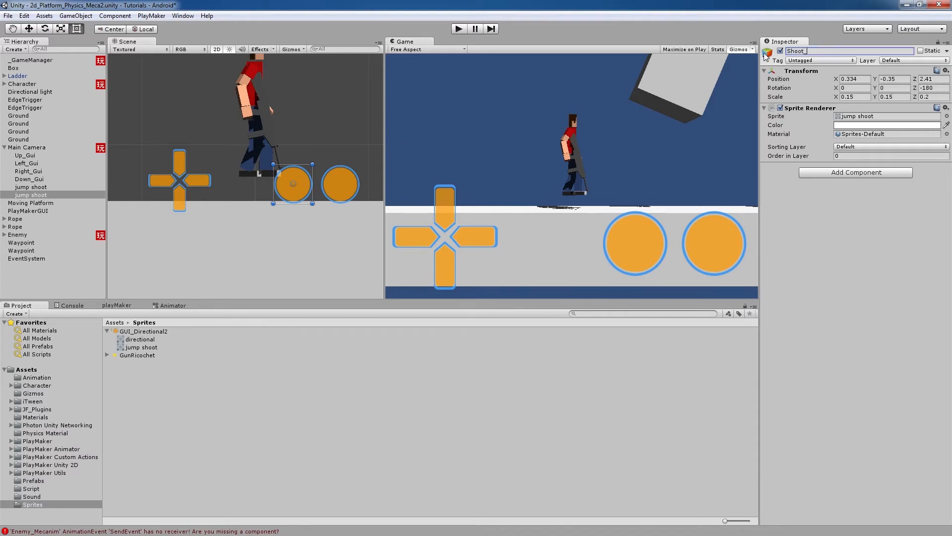
{"action": "type", "text": "Btn"}
Rename the original jump shoot object as jump_Btn and add a Circle Collider 2D to it
{"action": "left_click", "coordinate": [55, 187]}
{"action": "left_click", "coordinate": [852, 50]}
{"action": "key", "text": "BackSpace"}
{"action": "key", "text": "BackSpace"}
{"action": "key", "text": "BackSpace"}
{"action": "key", "text": "BackSpace"}
{"action": "key", "text": "BackSpace"}
{"action": "key", "text": "BackSpace"}
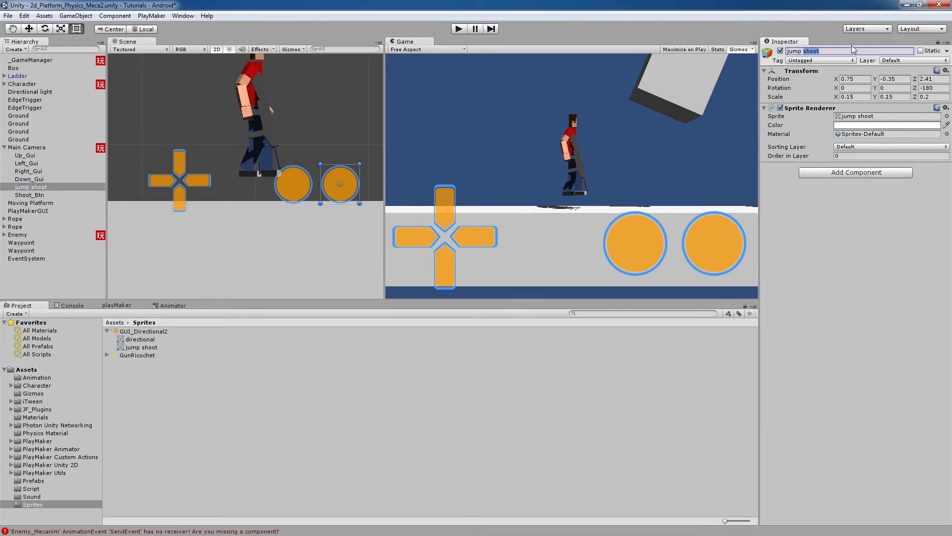
{"action": "type", "text": "_Btn"}
{"action": "left_click", "coordinate": [828, 173]}
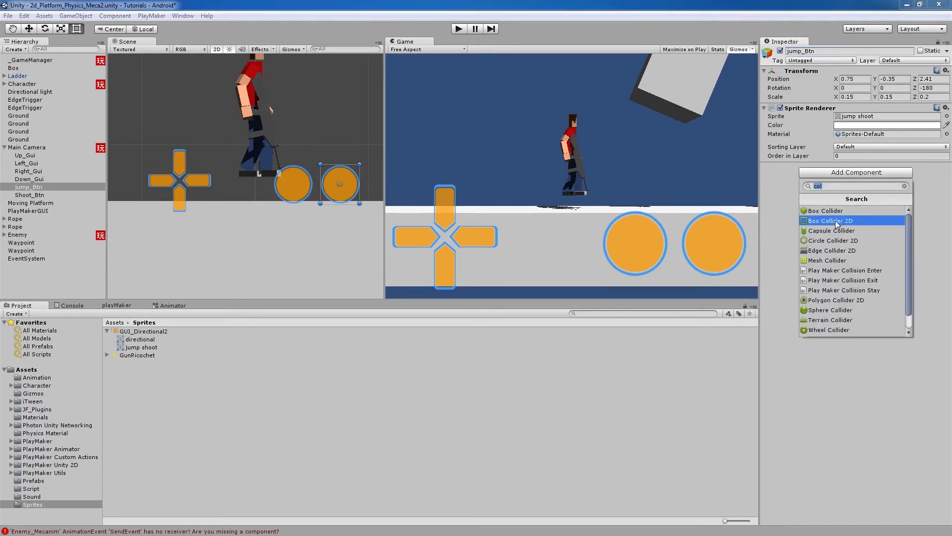
{"action": "left_click", "coordinate": [833, 240]}
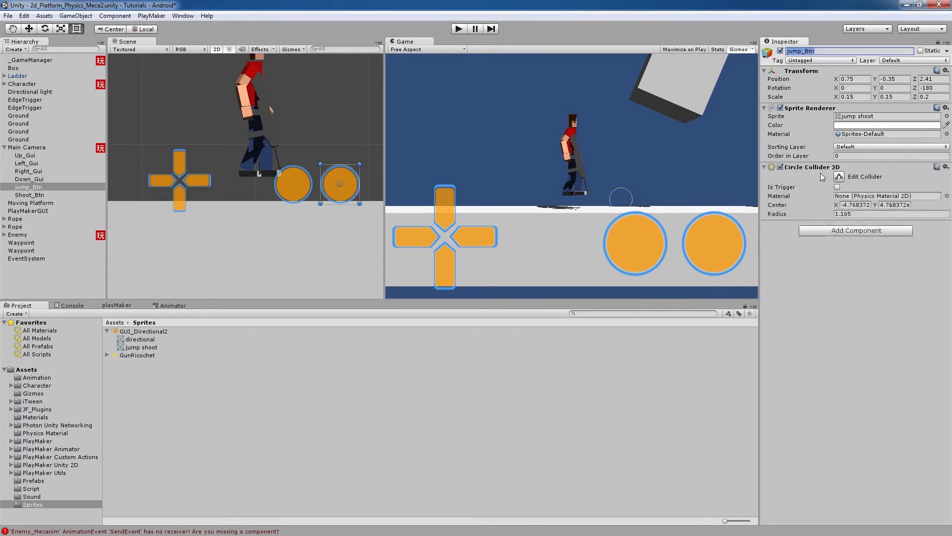
Add a Circle Collider 2D to the Shoot_Btn object and save the scene
{"action": "left_click", "coordinate": [284, 188]}
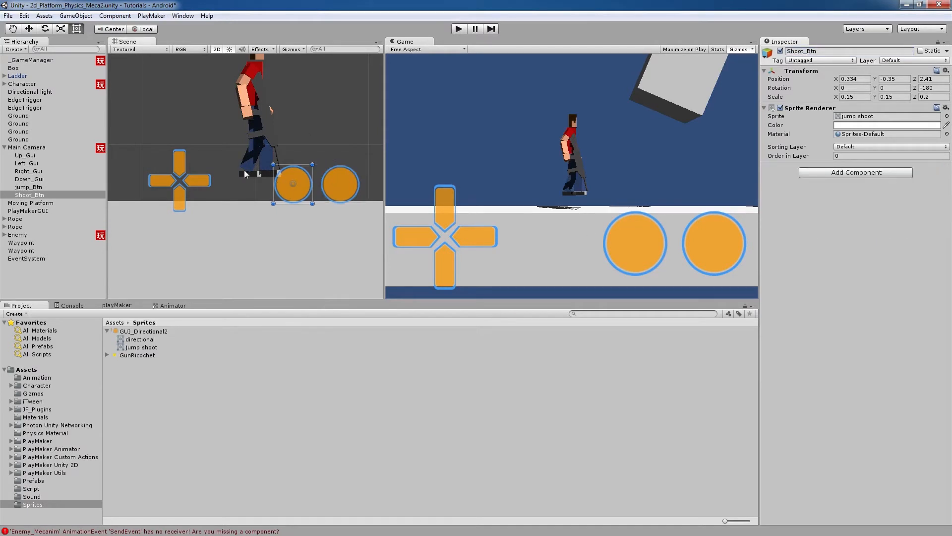
{"action": "left_click", "coordinate": [856, 173]}
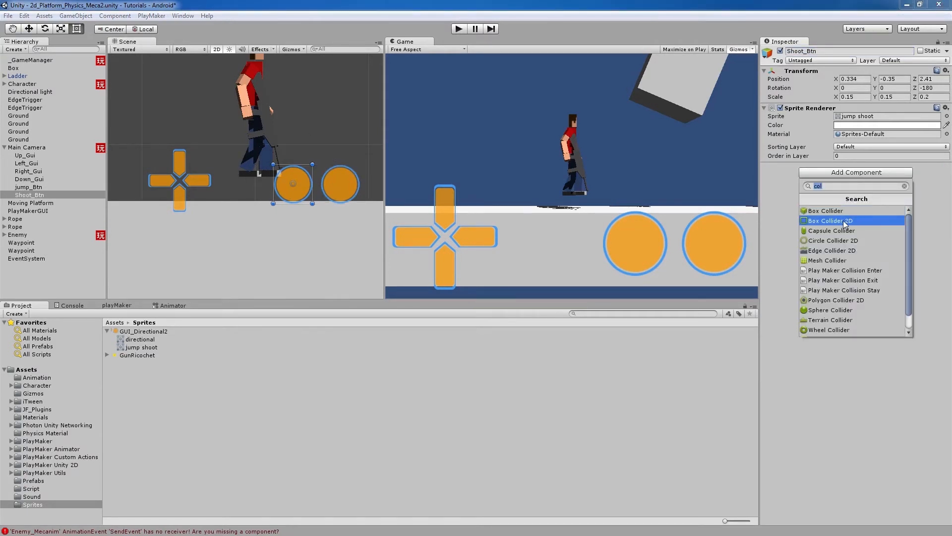
{"action": "left_click", "coordinate": [847, 241]}
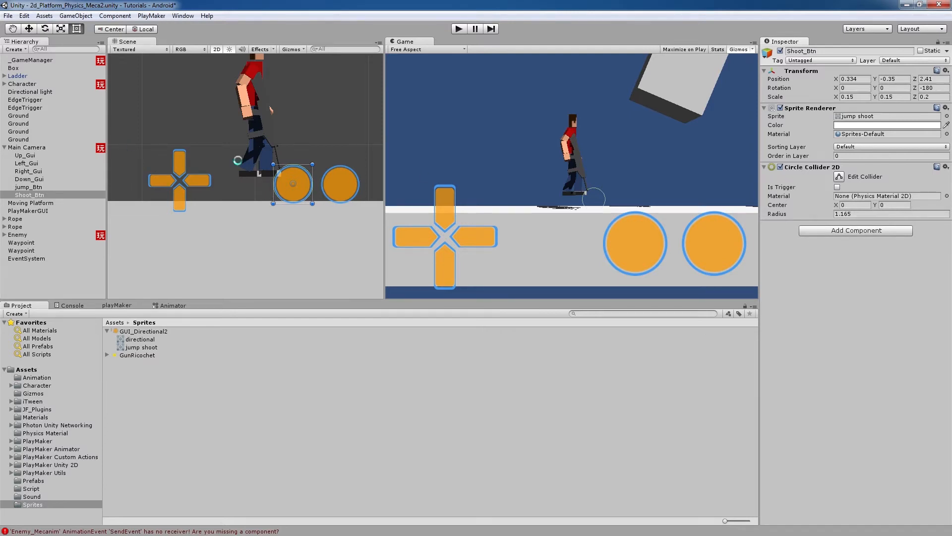
{"action": "left_click", "coordinate": [158, 113]}
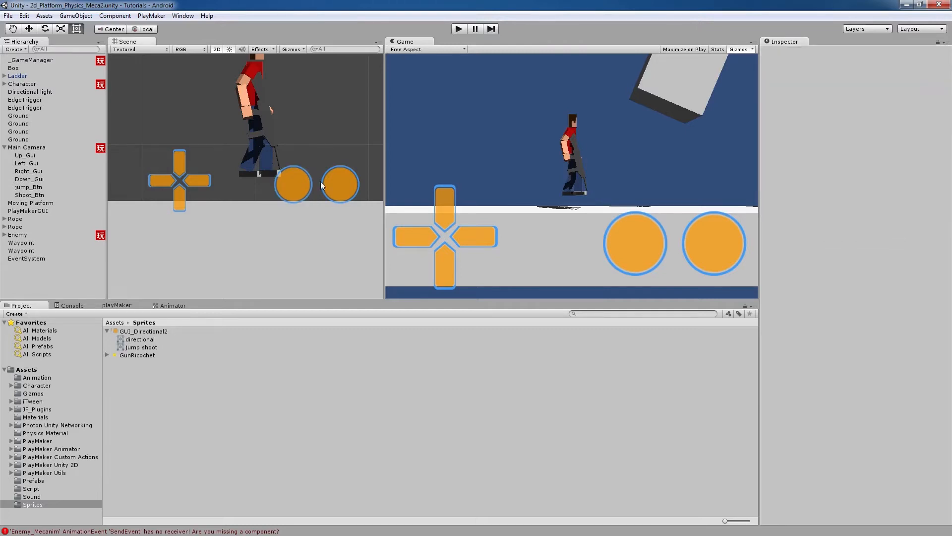
{"action": "left_click", "coordinate": [8, 15]}
{"action": "left_click", "coordinate": [71, 2]}
Open State 1 of the _GameManager object's Input FSM and disable that FSM component
{"action": "left_click", "coordinate": [27, 60]}
{"action": "left_click", "coordinate": [124, 305]}
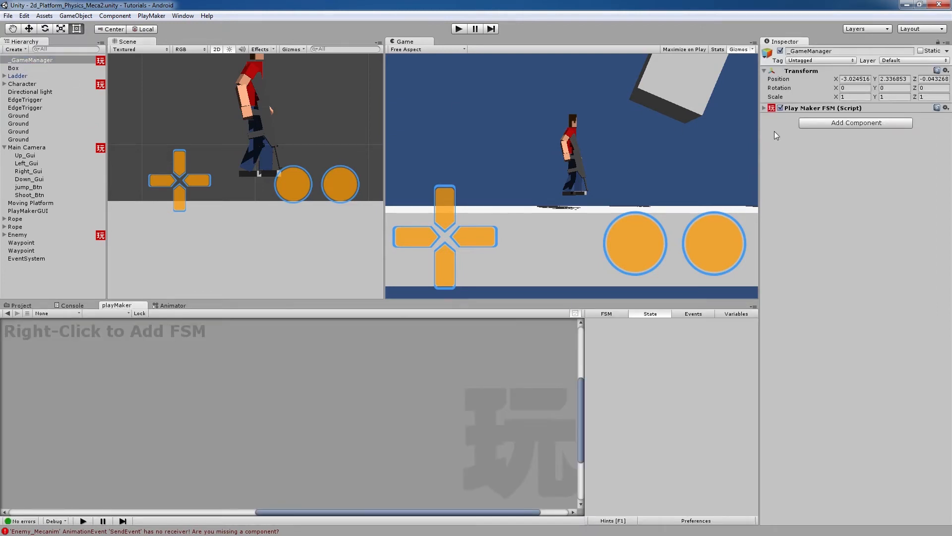
{"action": "left_click", "coordinate": [115, 314]}
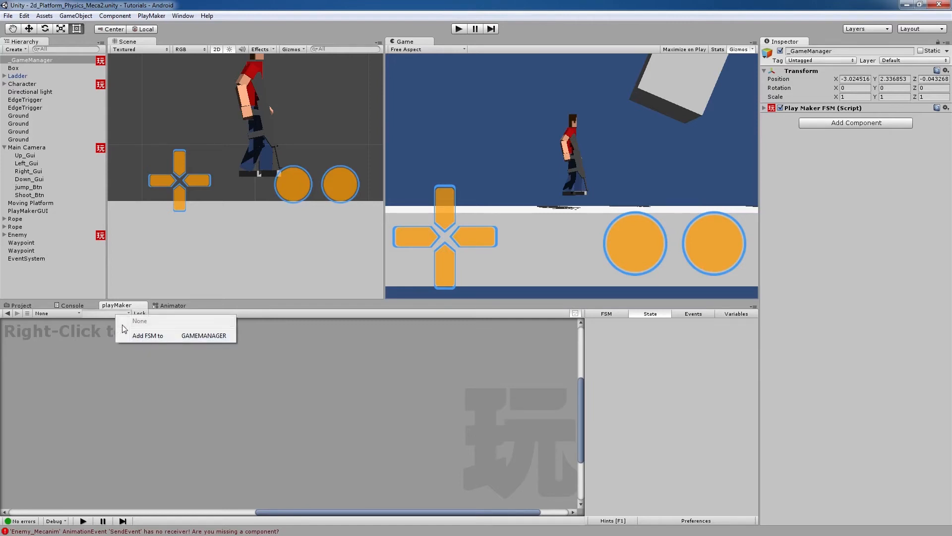
{"action": "left_click", "coordinate": [55, 90]}
{"action": "left_click", "coordinate": [41, 61]}
{"action": "left_click", "coordinate": [9, 77]}
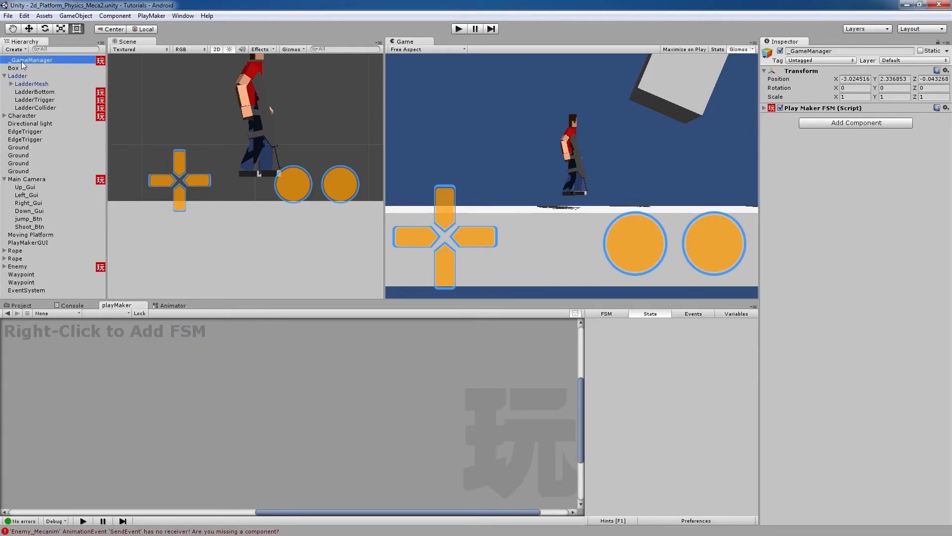
{"action": "left_click", "coordinate": [9, 76]}
{"action": "left_click", "coordinate": [21, 69]}
{"action": "left_click", "coordinate": [29, 60]}
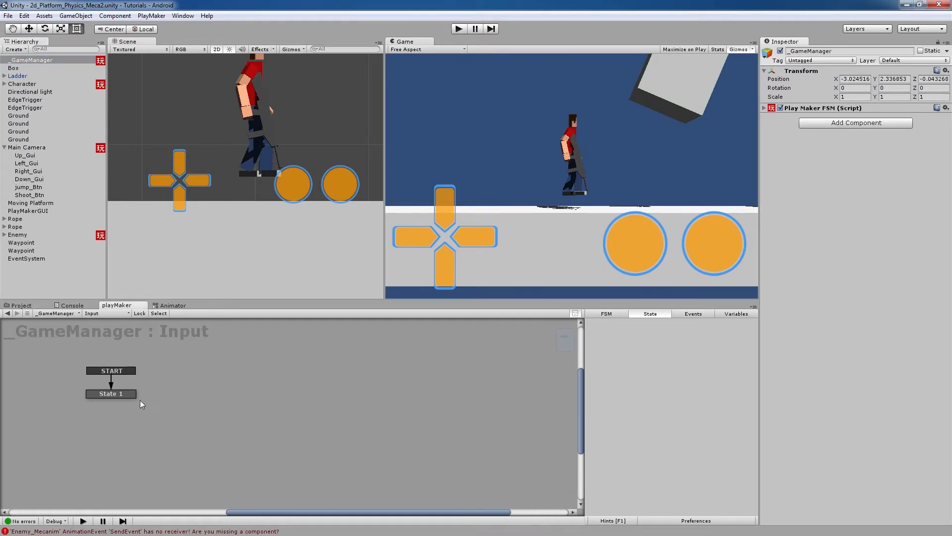
{"action": "left_click", "coordinate": [128, 395]}
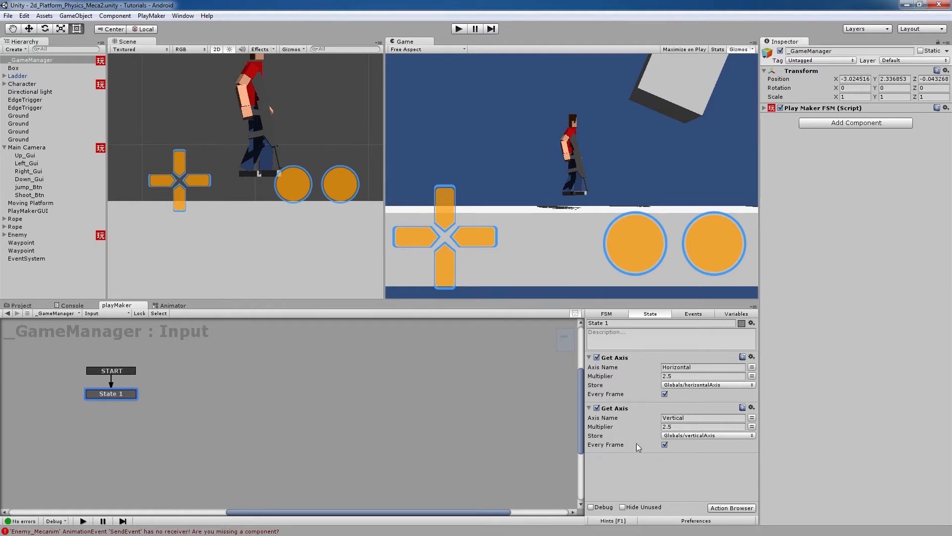
{"action": "left_click", "coordinate": [774, 108]}
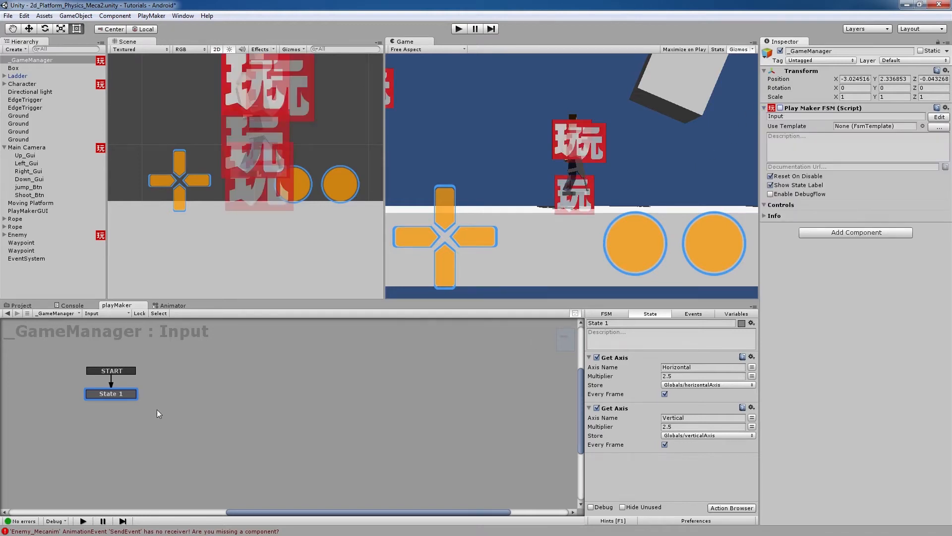
Add a new FSM to _GameManager and name it Input Touches
{"action": "left_click", "coordinate": [106, 313]}
{"action": "left_click", "coordinate": [132, 334]}
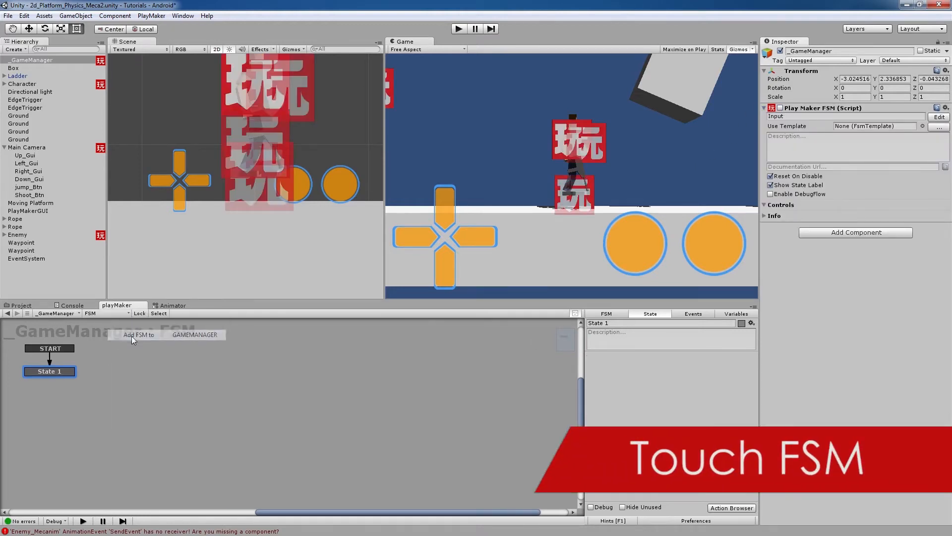
{"action": "left_click", "coordinate": [613, 315]}
{"action": "left_click_drag", "start_coordinate": [620, 323], "coordinate": [579, 323]}
{"action": "type", "text": "I"}
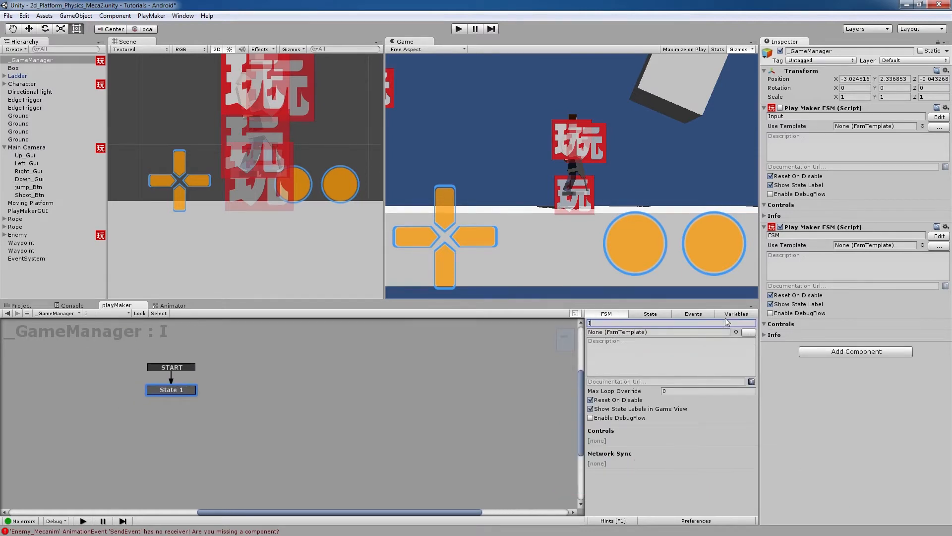
{"action": "type", "text": "nput Touches"}
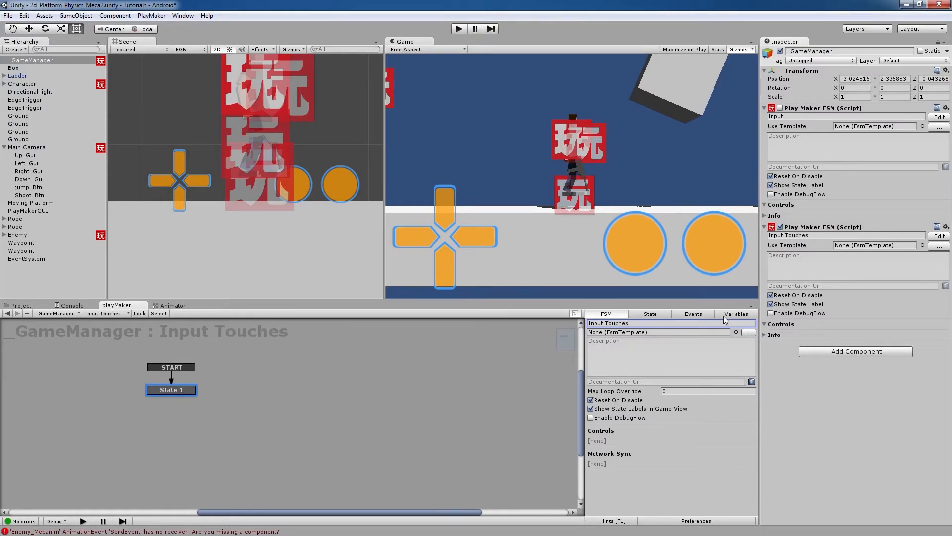
Add the events UP Pressed and LEFT Pressed to the Input Touches FSM
{"action": "left_click", "coordinate": [693, 314]}
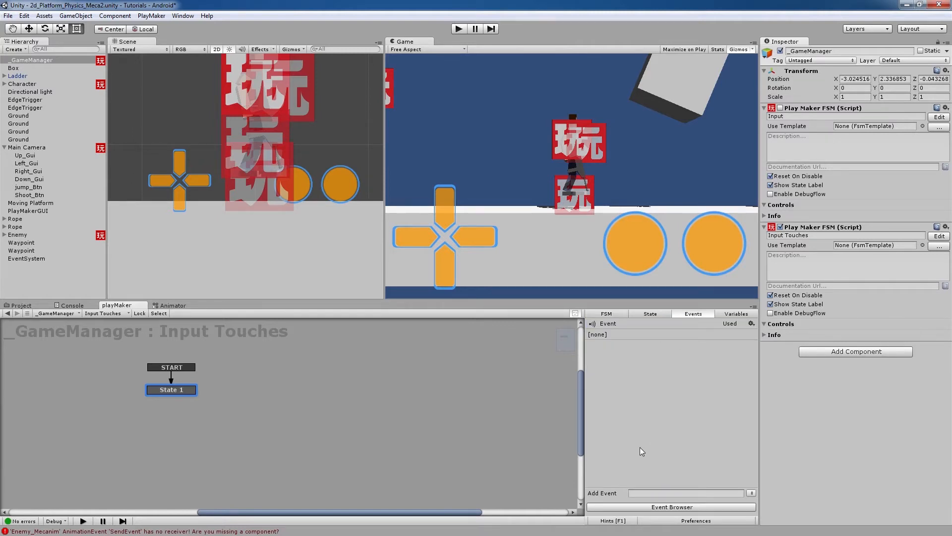
{"action": "left_click", "coordinate": [659, 492]}
{"action": "type", "text": "UP Pressed"}
{"action": "key", "text": "Return"}
{"action": "type", "text": "Left Pre"}
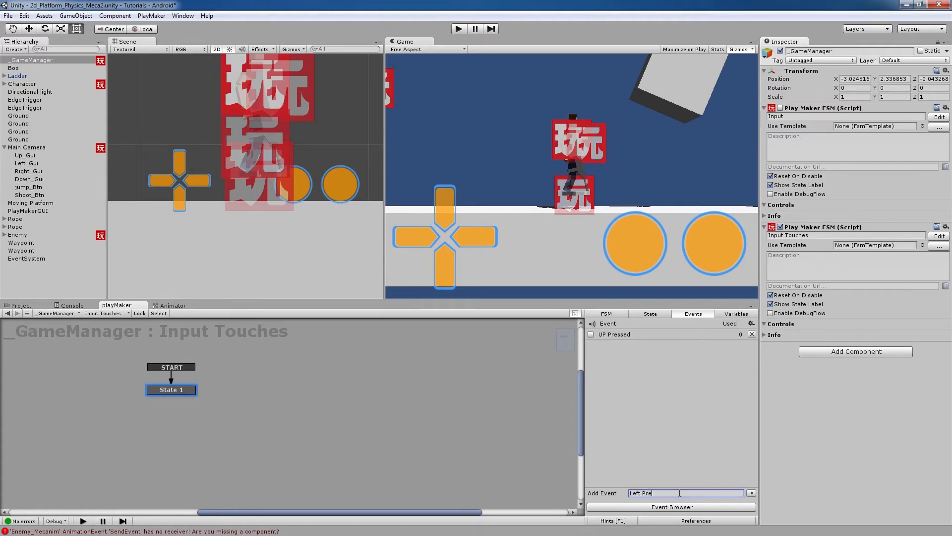
{"action": "key", "text": "BackSpace"}
{"action": "key", "text": "BackSpace"}
{"action": "key", "text": "BackSpace"}
{"action": "key", "text": "BackSpace"}
{"action": "key", "text": "BackSpace"}
{"action": "key", "text": "BackSpace"}
{"action": "type", "text": "EFT Pressed"}
{"action": "key", "text": "Return"}
Add the events RIGHT Pressed and DOWN Pressed to the Input Touches FSM
{"action": "left_click", "coordinate": [679, 492]}
{"action": "type", "text": "RIGHT Pressed"}
{"action": "key", "text": "Return"}
{"action": "left_click", "coordinate": [680, 493]}
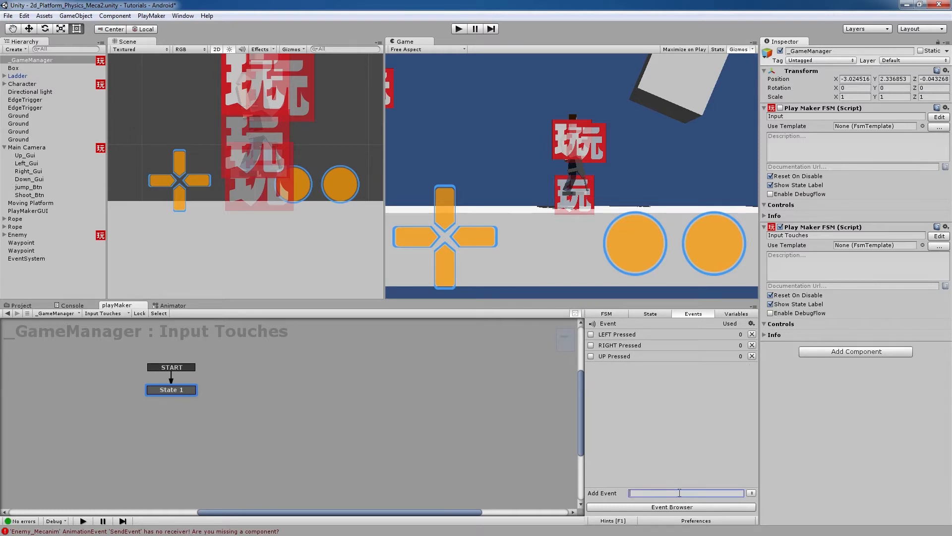
{"action": "type", "text": "DOWN Pressed"}
{"action": "key", "text": "Return"}
Add the events JUMP PRESSED and SHOOT Pressed to the Input Touches FSM
{"action": "left_click", "coordinate": [679, 492]}
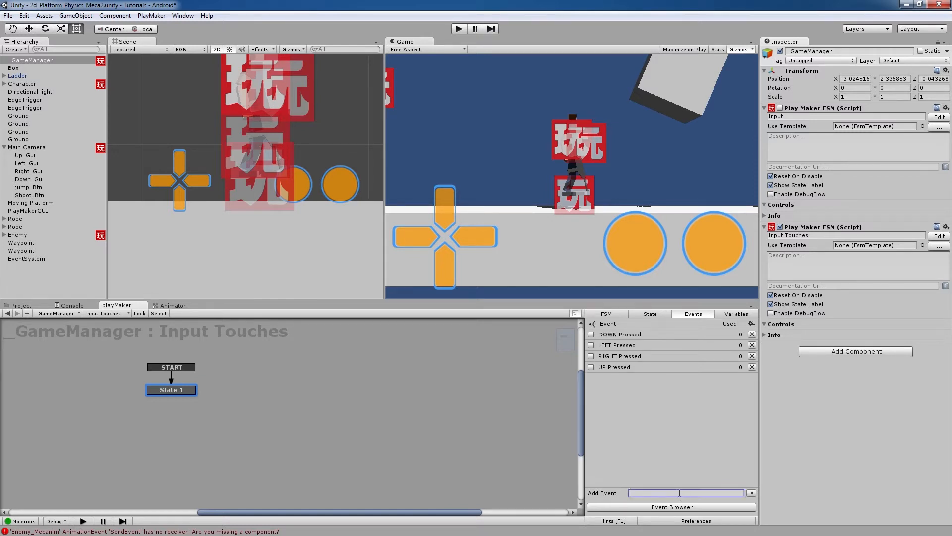
{"action": "type", "text": "JUMP PRESSED"}
{"action": "key", "text": "Return"}
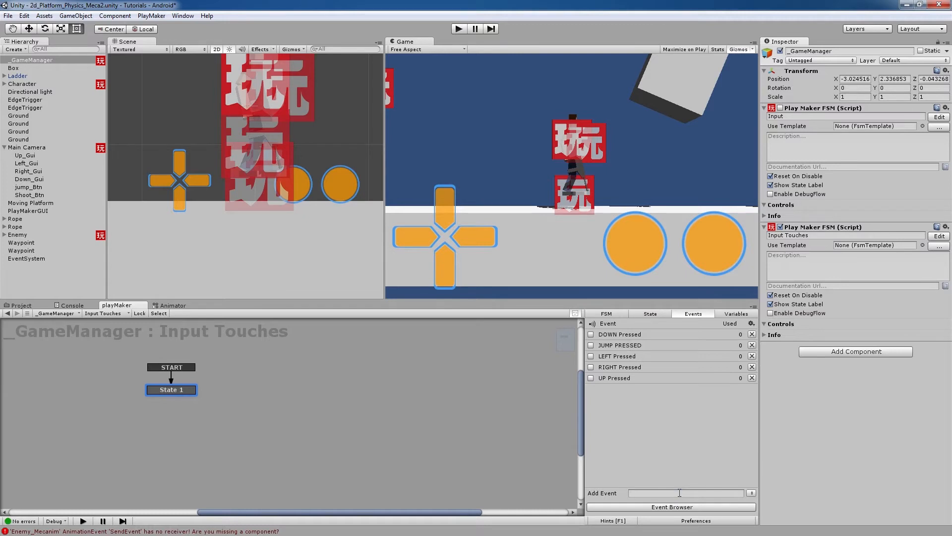
{"action": "left_click", "coordinate": [680, 493]}
{"action": "type", "text": "SHOOT Pressed"}
{"action": "key", "text": "Return"}
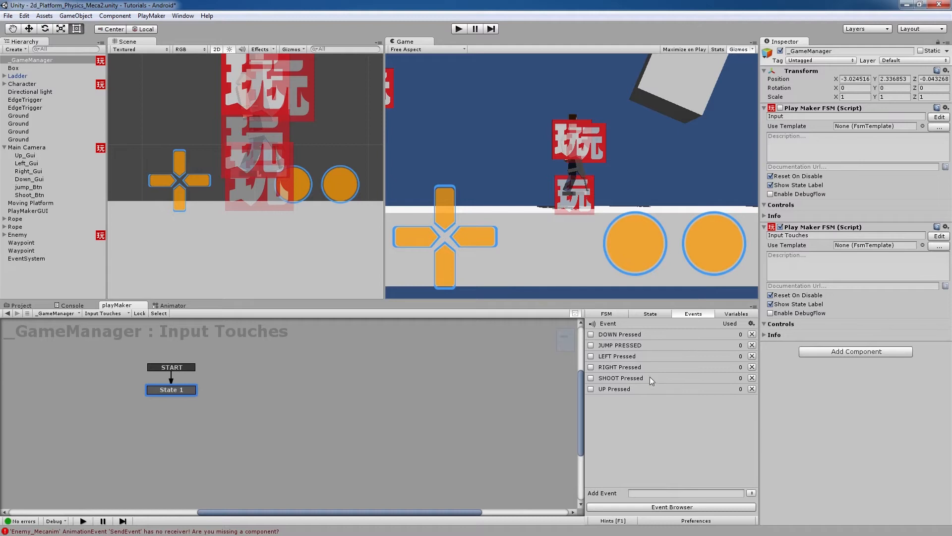
Add a second state beside State 1 in the Input Touches FSM and rename State 1 as RESET
{"action": "right_click", "coordinate": [313, 401]}
{"action": "left_click", "coordinate": [333, 409]}
{"action": "left_click_drag", "start_coordinate": [329, 406], "coordinate": [328, 393]}
{"action": "left_click", "coordinate": [243, 393]}
{"action": "left_click_drag", "start_coordinate": [240, 393], "coordinate": [253, 397]}
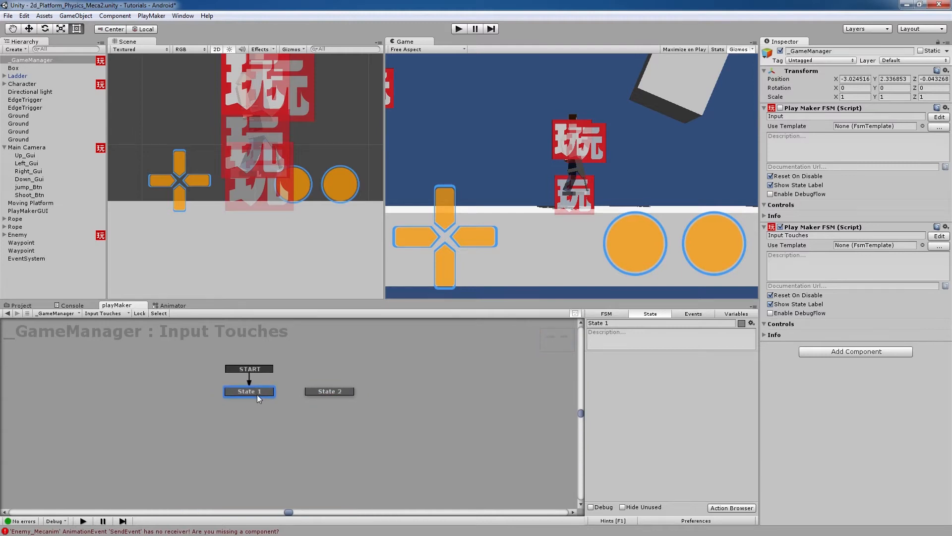
{"action": "left_click", "coordinate": [629, 322]}
{"action": "type", "text": "RESET"}
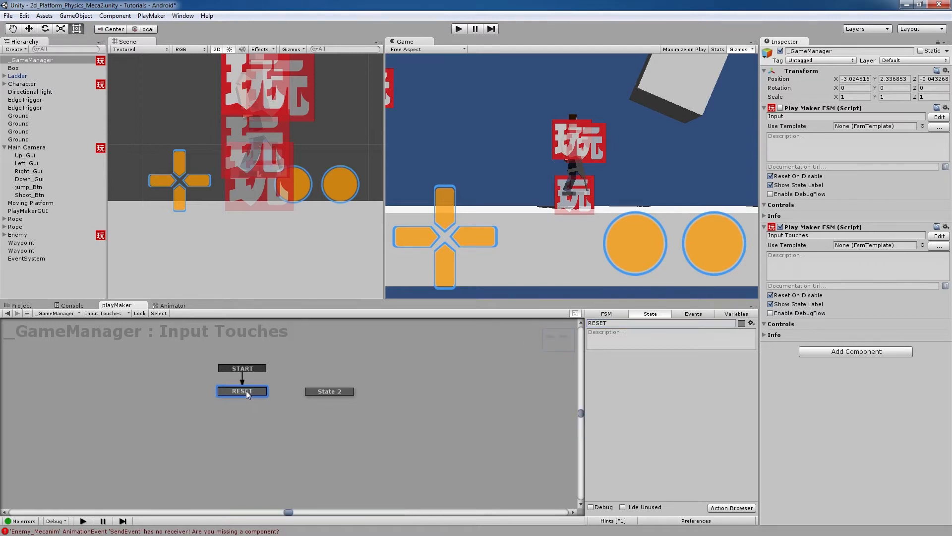
Align State 2 level with the RESET state and rename it as GO RIGHT
{"action": "left_click_drag", "start_coordinate": [329, 390], "coordinate": [344, 411]}
{"action": "mouse_move", "coordinate": [254, 394]}
{"action": "left_mouse_down"}
{"action": "mouse_move", "coordinate": [281, 408]}
{"action": "mouse_move", "coordinate": [350, 401]}
{"action": "mouse_move", "coordinate": [282, 404]}
{"action": "left_mouse_up"}
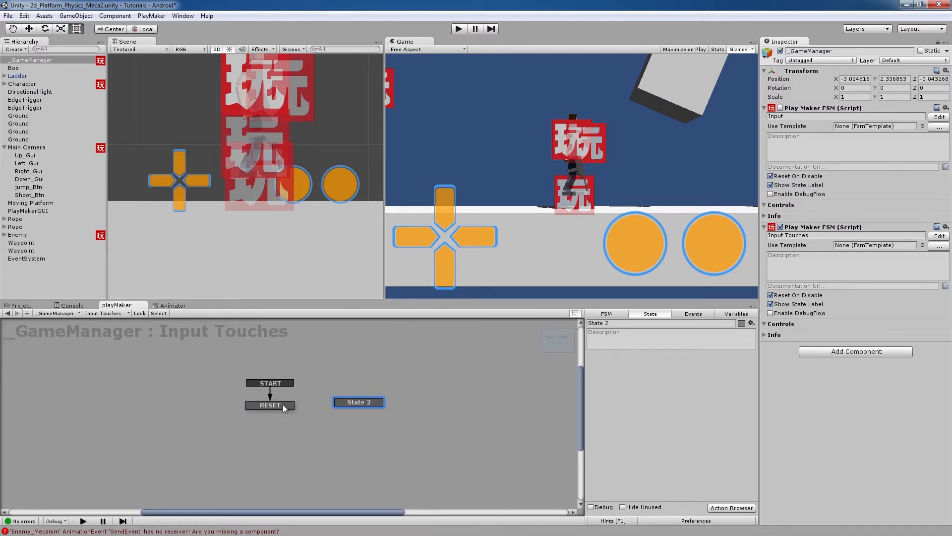
{"action": "left_click_drag", "start_coordinate": [355, 403], "coordinate": [357, 406]}
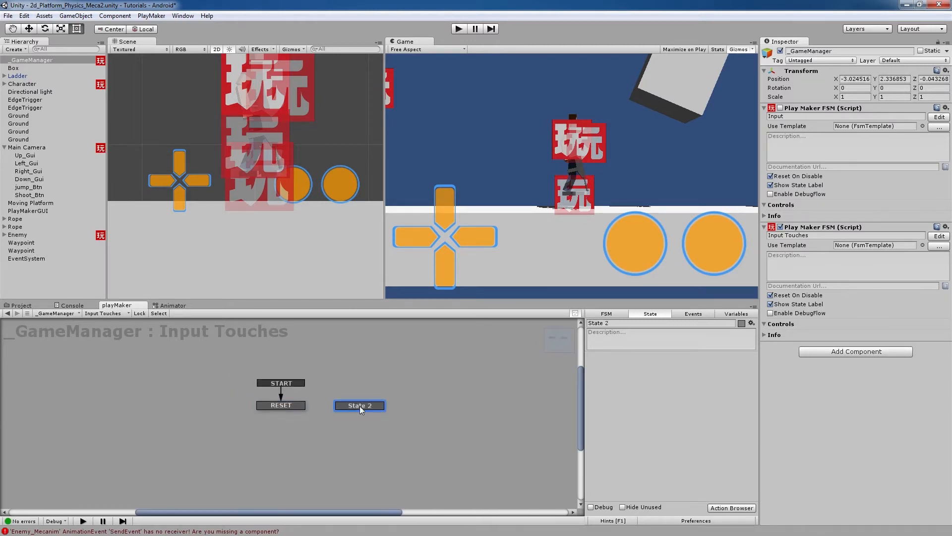
{"action": "left_click_drag", "start_coordinate": [290, 402], "coordinate": [291, 403]}
{"action": "left_click_drag", "start_coordinate": [359, 407], "coordinate": [360, 403]}
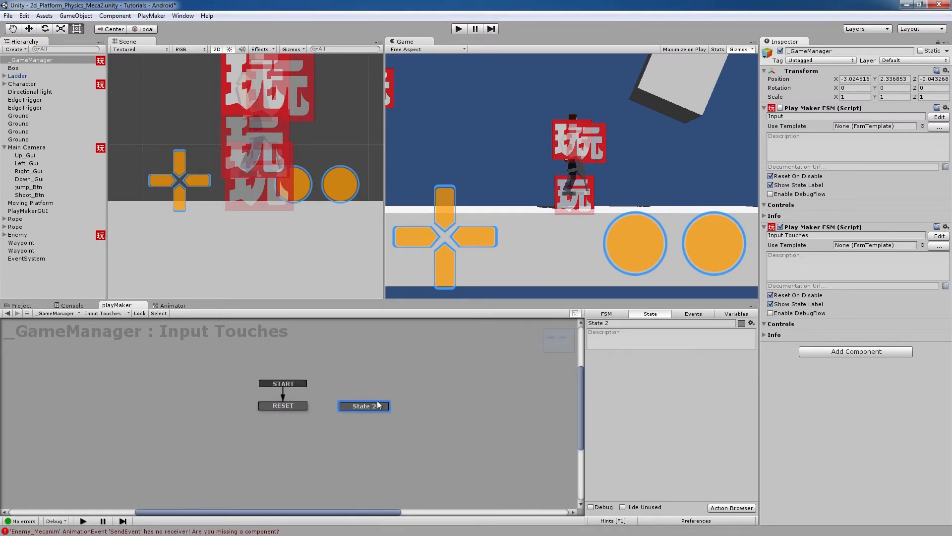
{"action": "left_click_drag", "start_coordinate": [613, 323], "coordinate": [585, 325]}
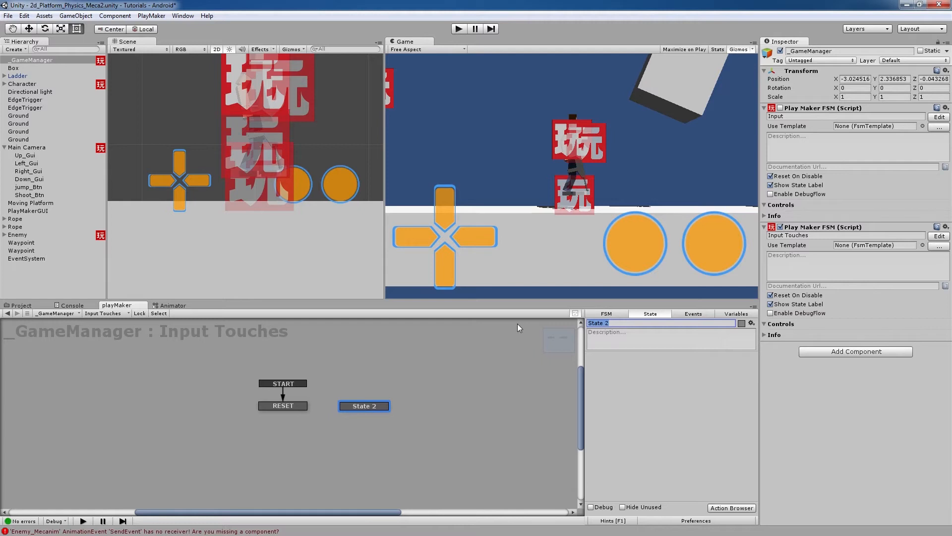
{"action": "type", "text": "GO RIGHT"}
Add a Set Float Value action to the GO RIGHT state that sets the global horizontalAxis variable to 2.5 every frame
{"action": "left_click", "coordinate": [722, 508]}
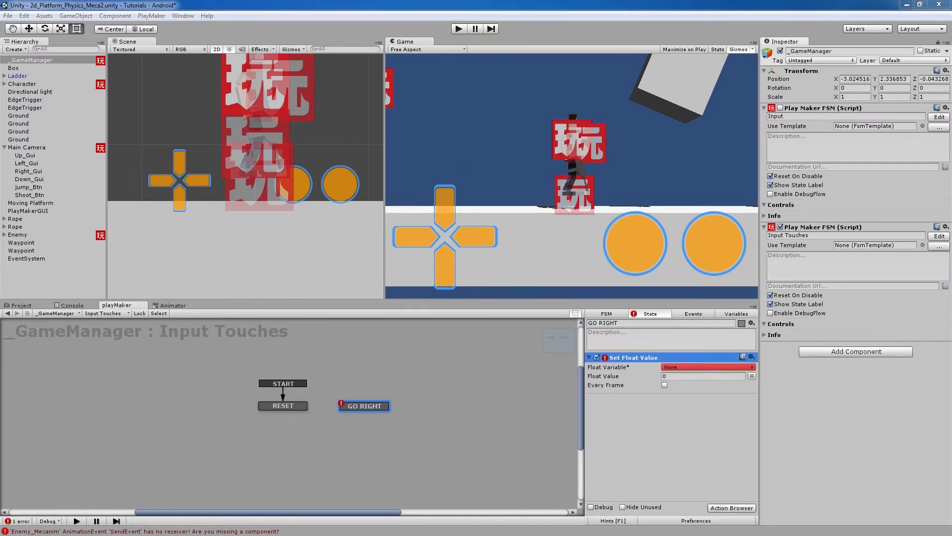
{"action": "left_click", "coordinate": [686, 367]}
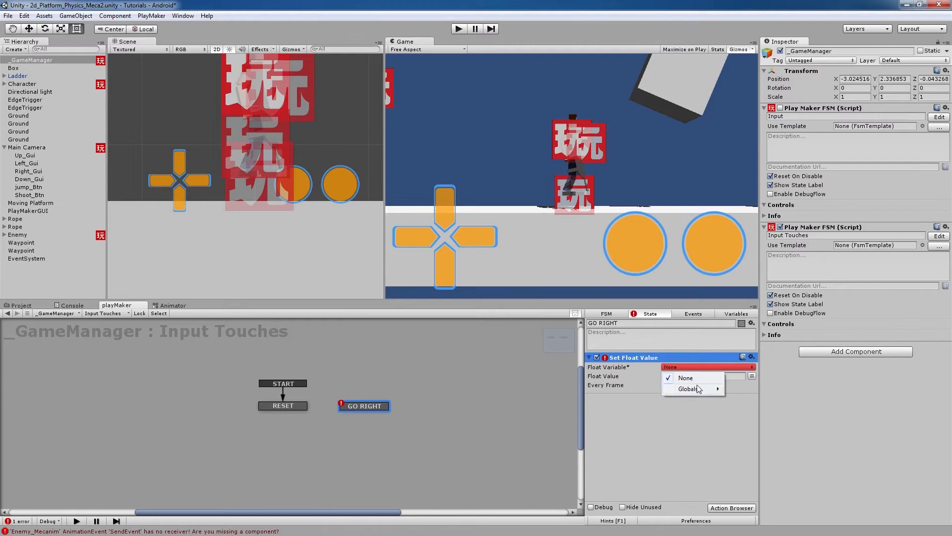
{"action": "mouse_move", "coordinate": [699, 388]}
{"action": "left_click", "coordinate": [740, 389]}
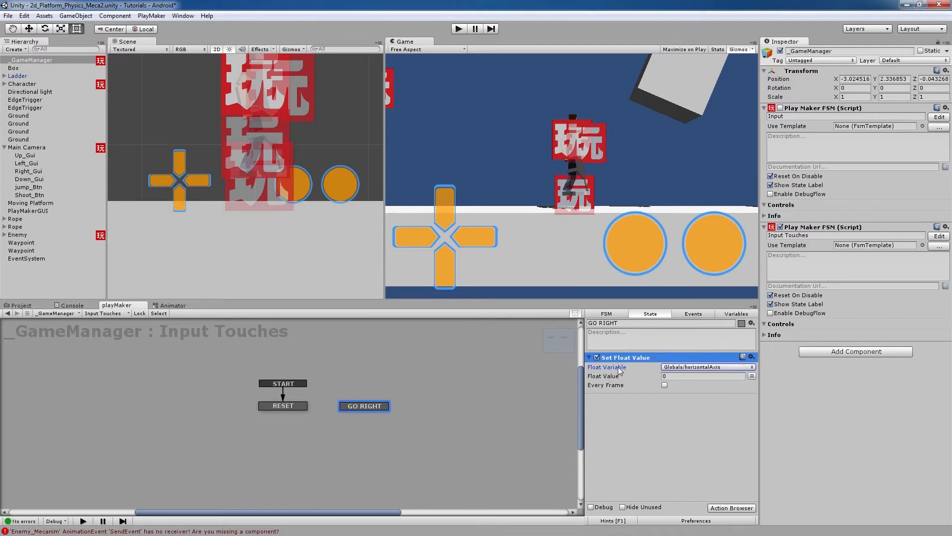
{"action": "left_click", "coordinate": [684, 376]}
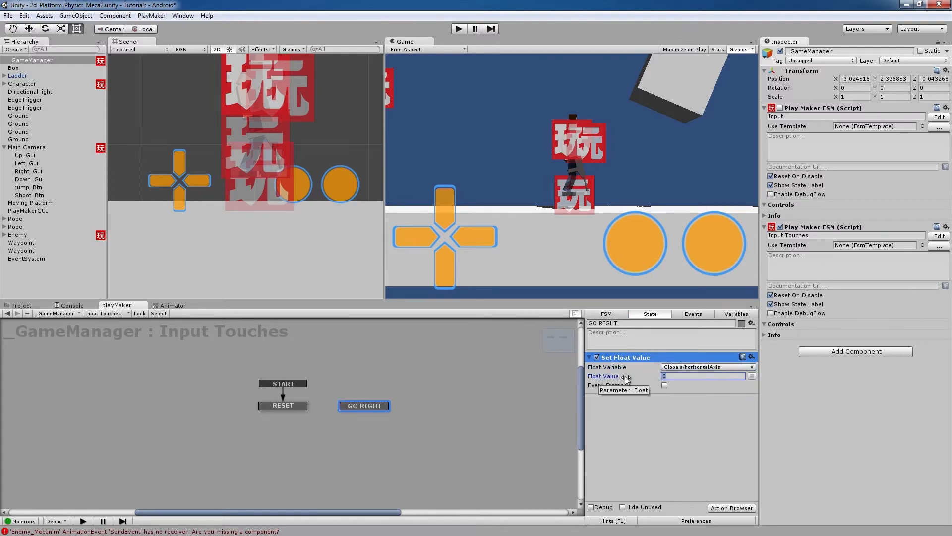
{"action": "type", "text": "2.5"}
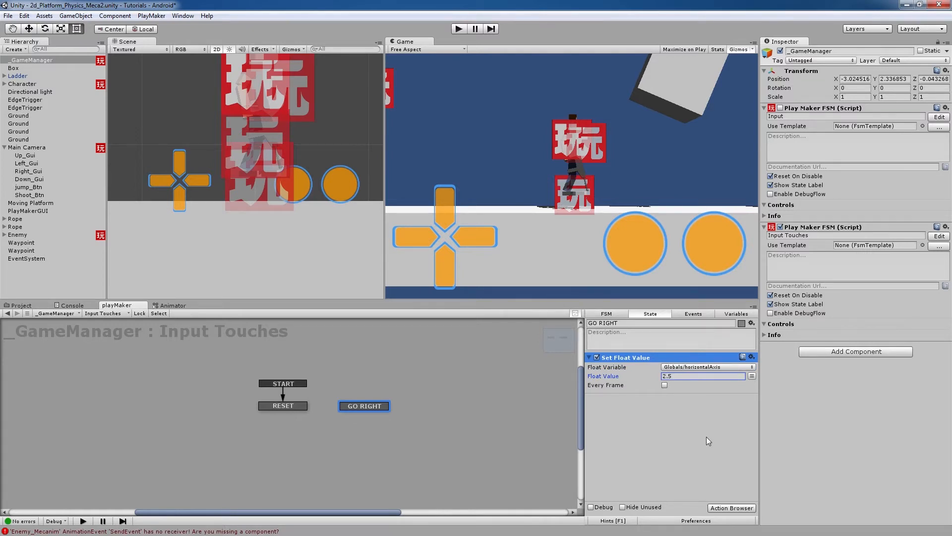
{"action": "left_click_drag", "start_coordinate": [376, 407], "coordinate": [382, 406]}
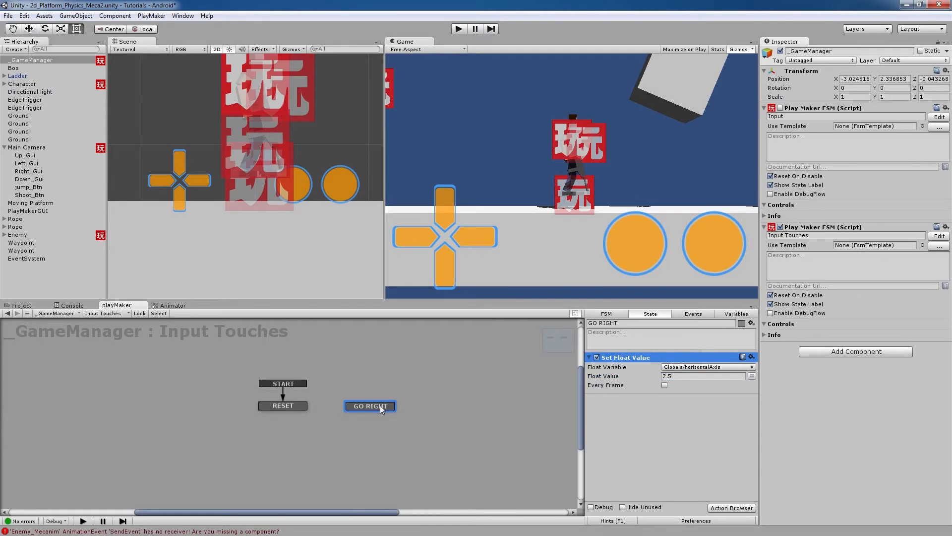
{"action": "left_click", "coordinate": [665, 385]}
{"action": "left_click", "coordinate": [366, 421]}
{"action": "left_click", "coordinate": [364, 408]}
Add a Touch Object 2d Event action to the RESET state, targeting Right_Gui and sending RIGHT Pressed on Touch Began
{"action": "left_click", "coordinate": [294, 406]}
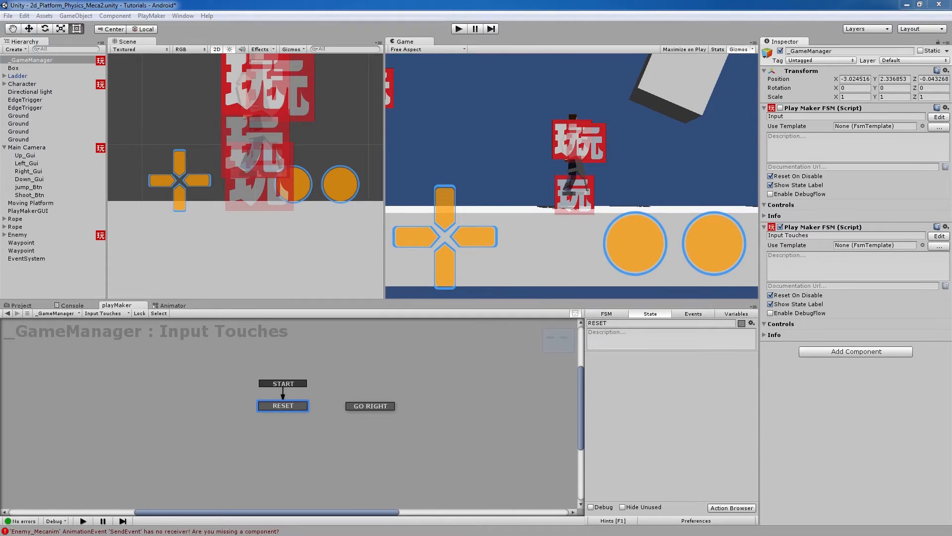
{"action": "left_click", "coordinate": [705, 366]}
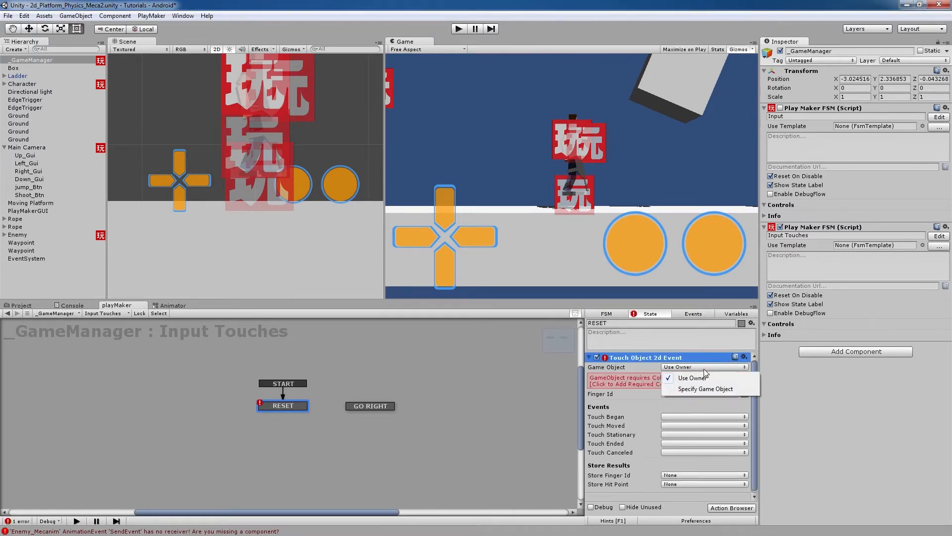
{"action": "left_click", "coordinate": [702, 389]}
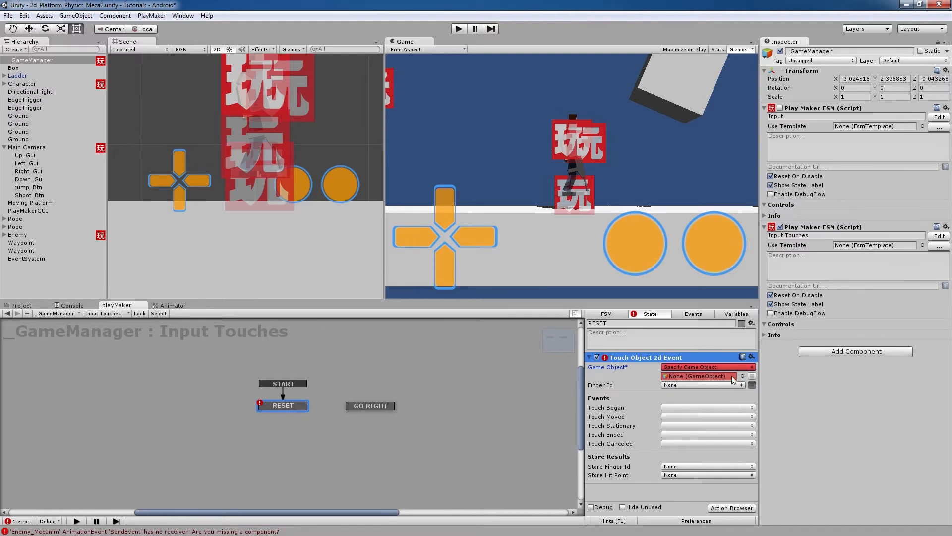
{"action": "left_click", "coordinate": [19, 173]}
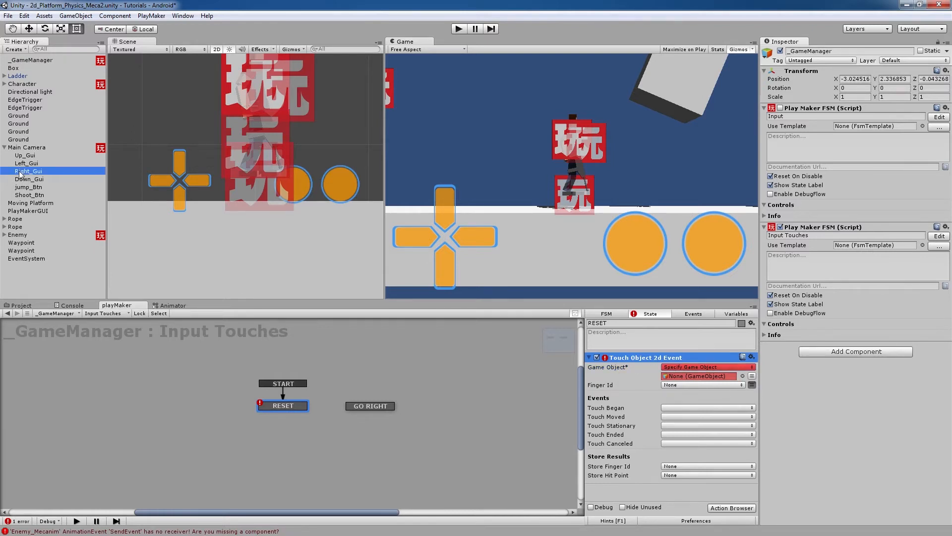
{"action": "left_click_drag", "start_coordinate": [20, 173], "coordinate": [684, 378]}
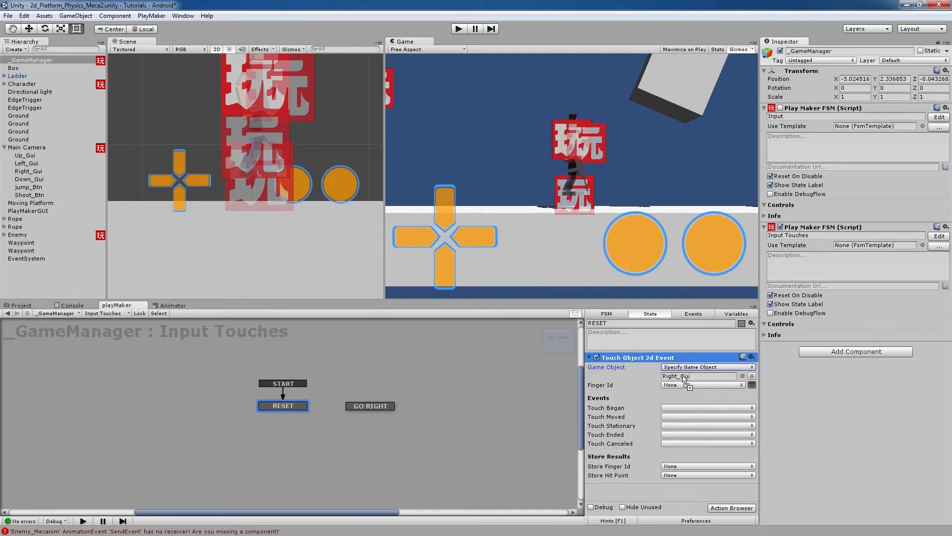
{"action": "left_click", "coordinate": [678, 408]}
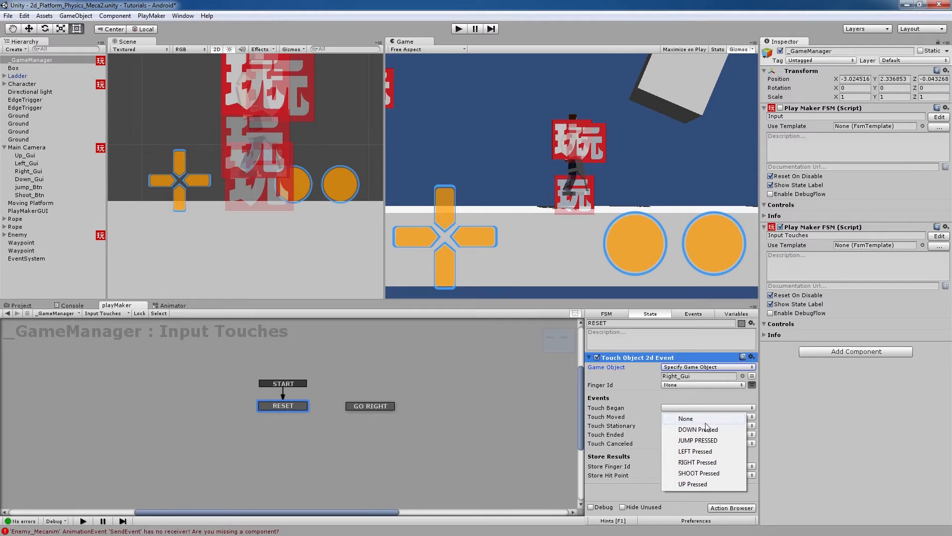
{"action": "left_click", "coordinate": [705, 462]}
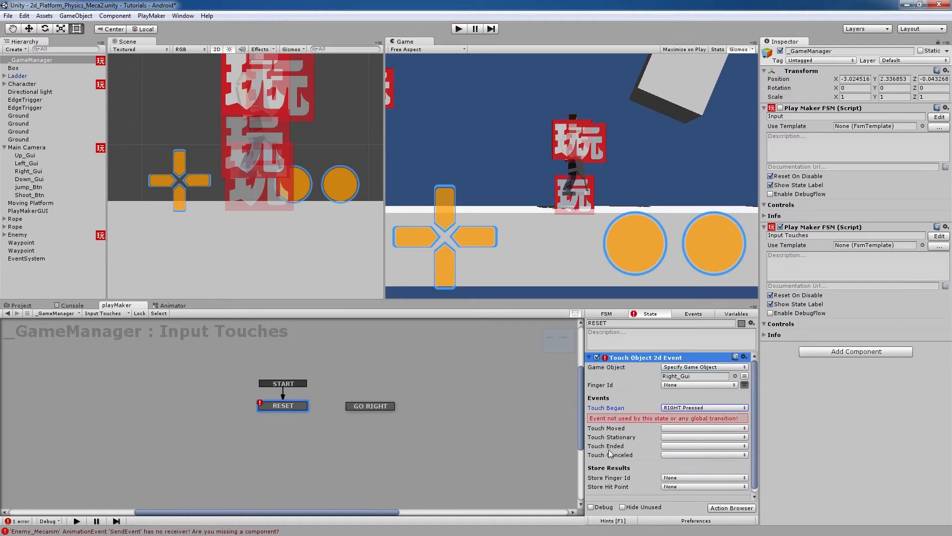
Add a RIGHT Pressed global transition to the GO RIGHT state and settle it beside RESET
{"action": "left_click", "coordinate": [367, 406]}
{"action": "right_click", "coordinate": [366, 410]}
{"action": "mouse_move", "coordinate": [406, 430]}
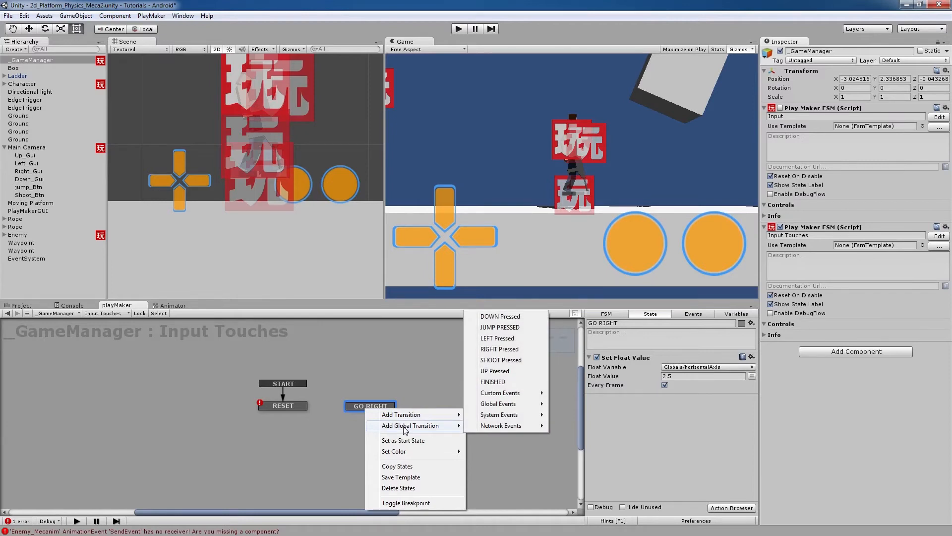
{"action": "left_click", "coordinate": [499, 348]}
{"action": "left_click_drag", "start_coordinate": [389, 405], "coordinate": [391, 406]}
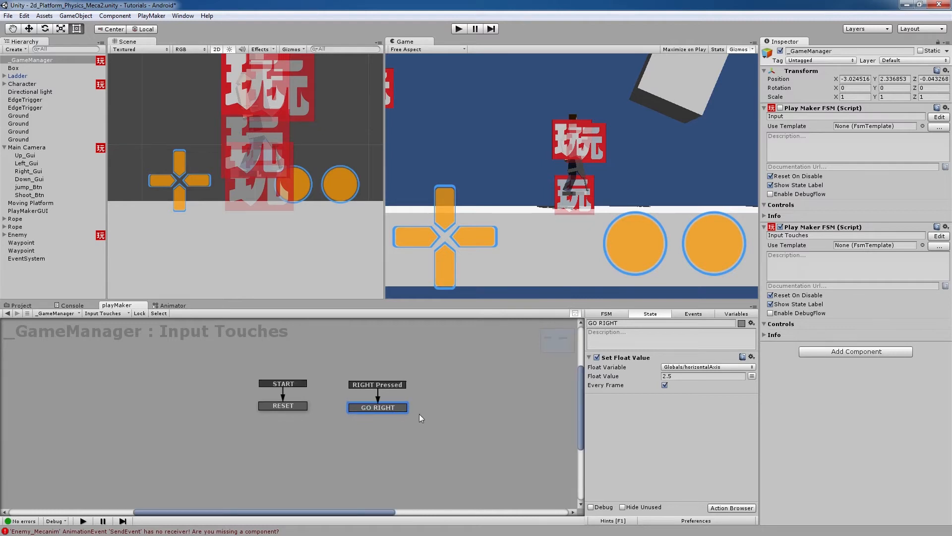
Copy the Touch Object 2d Event action from RESET into GO RIGHT and set its Touch Began event to None
{"action": "left_click", "coordinate": [294, 405]}
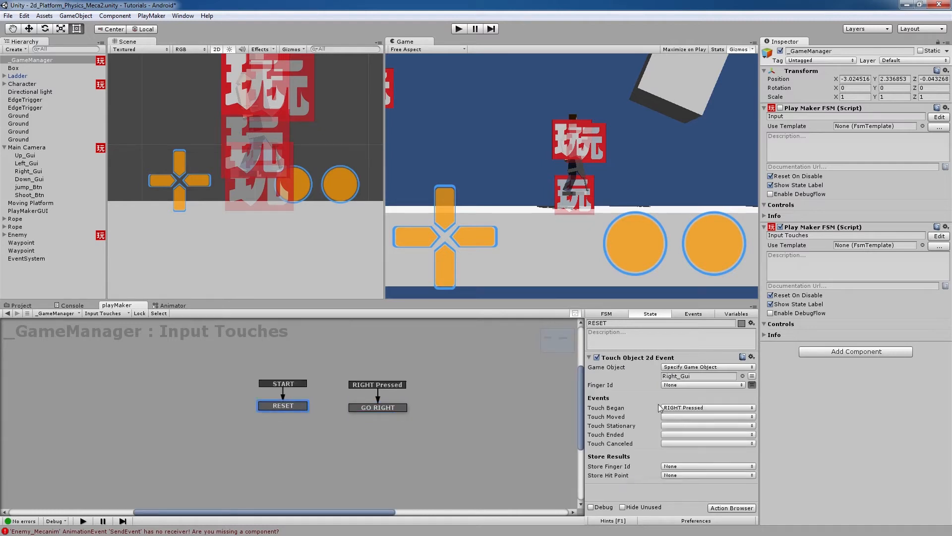
{"action": "left_click", "coordinate": [636, 360]}
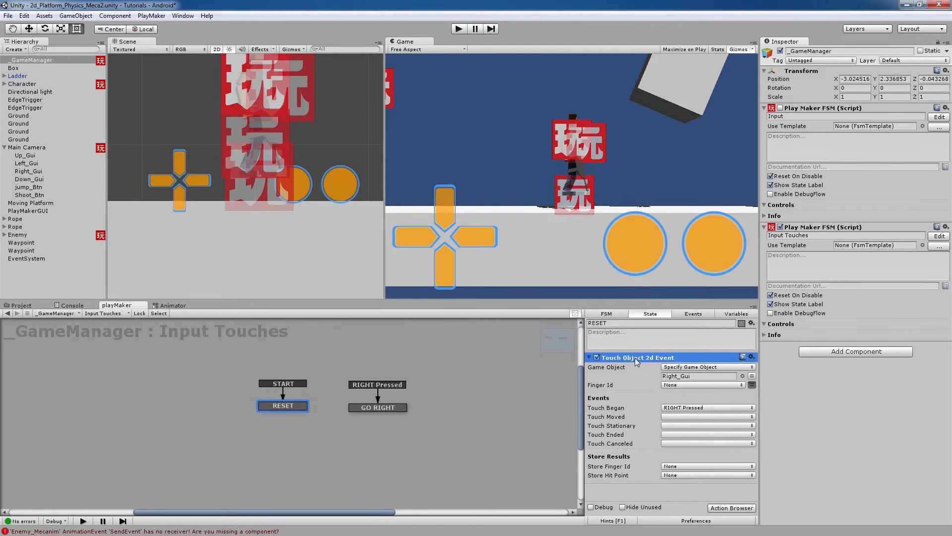
{"action": "left_click", "coordinate": [374, 408]}
{"action": "key", "text": "ctrl+v"}
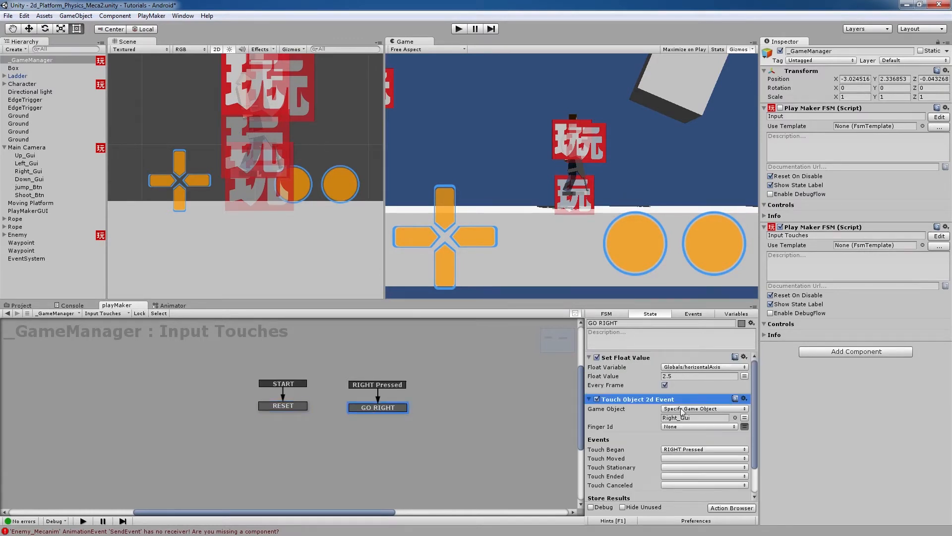
{"action": "left_click", "coordinate": [687, 450]}
{"action": "left_click", "coordinate": [686, 460]}
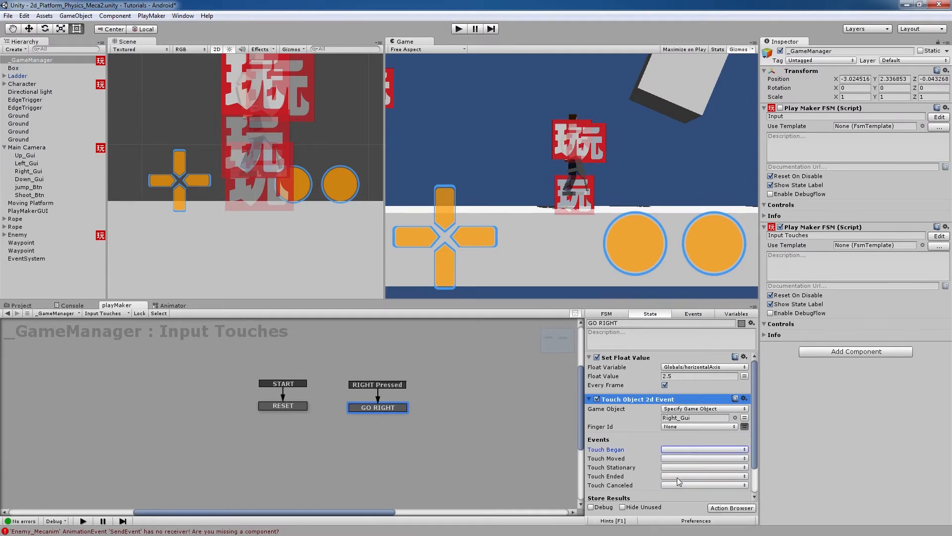
Add a new event named RESET to the Input Touches FSM
{"action": "left_click", "coordinate": [694, 314]}
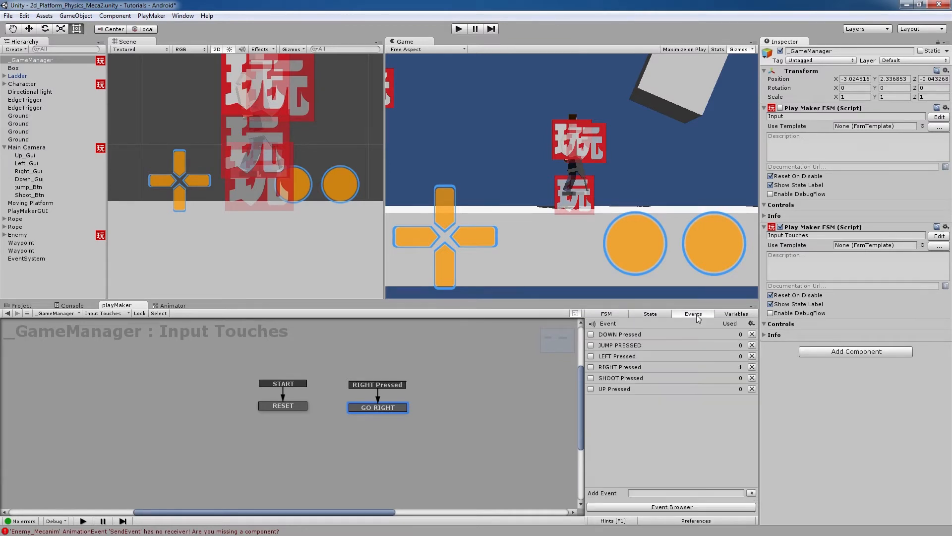
{"action": "left_click", "coordinate": [653, 493]}
{"action": "type", "text": "RESET"}
{"action": "key", "text": "Return"}
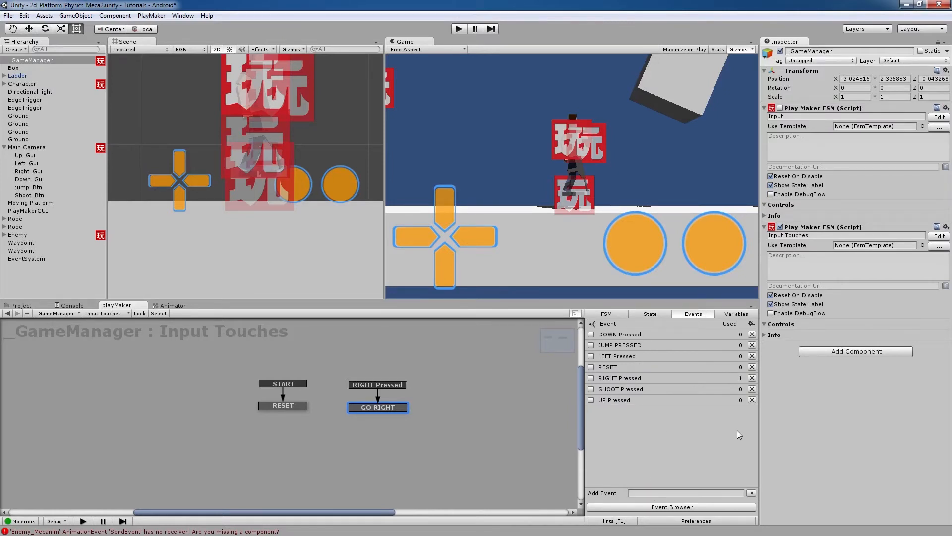
Give the RESET state a global transition triggered by the RESET event
{"action": "left_click", "coordinate": [284, 438]}
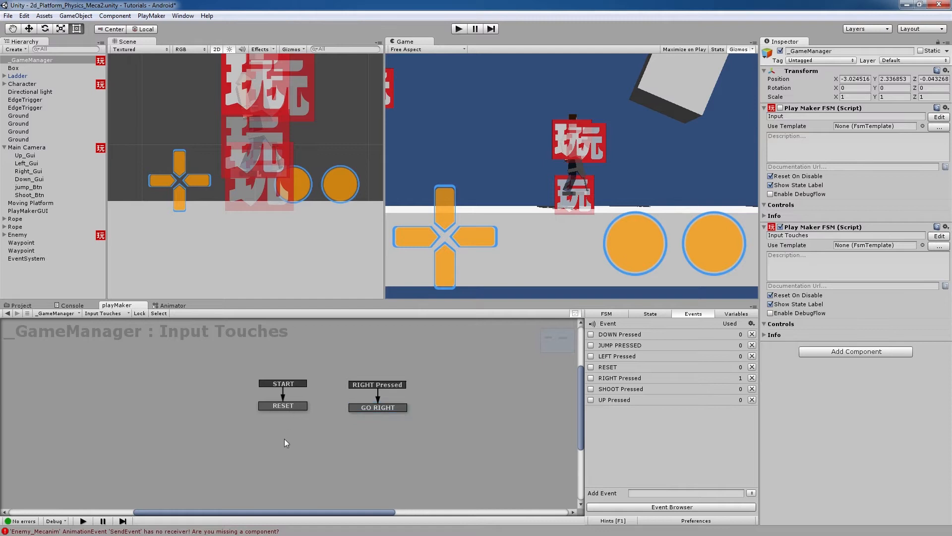
{"action": "left_click", "coordinate": [284, 406]}
{"action": "right_click", "coordinate": [284, 403]}
{"action": "mouse_move", "coordinate": [320, 422]}
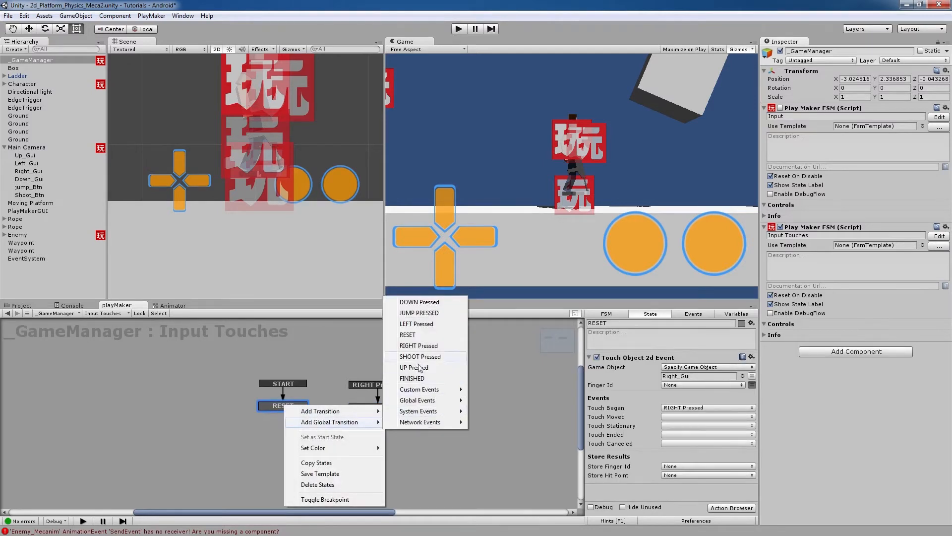
{"action": "left_click", "coordinate": [414, 335]}
Set Touch Ended and Touch Canceled to the RESET event in GO RIGHT's Touch Object 2d Event action
{"action": "left_click", "coordinate": [374, 407]}
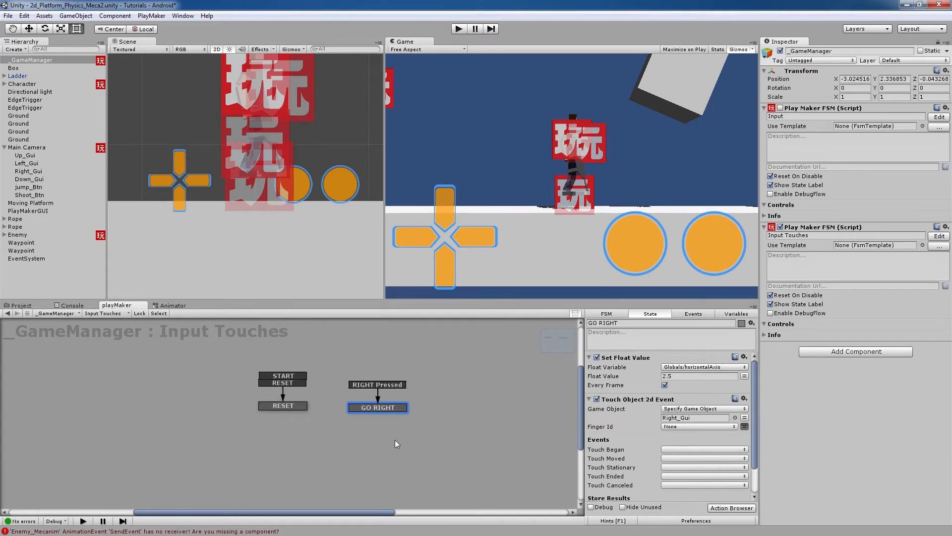
{"action": "left_click", "coordinate": [681, 484]}
{"action": "left_click", "coordinate": [697, 440]}
{"action": "left_click", "coordinate": [678, 484]}
{"action": "left_click", "coordinate": [690, 449]}
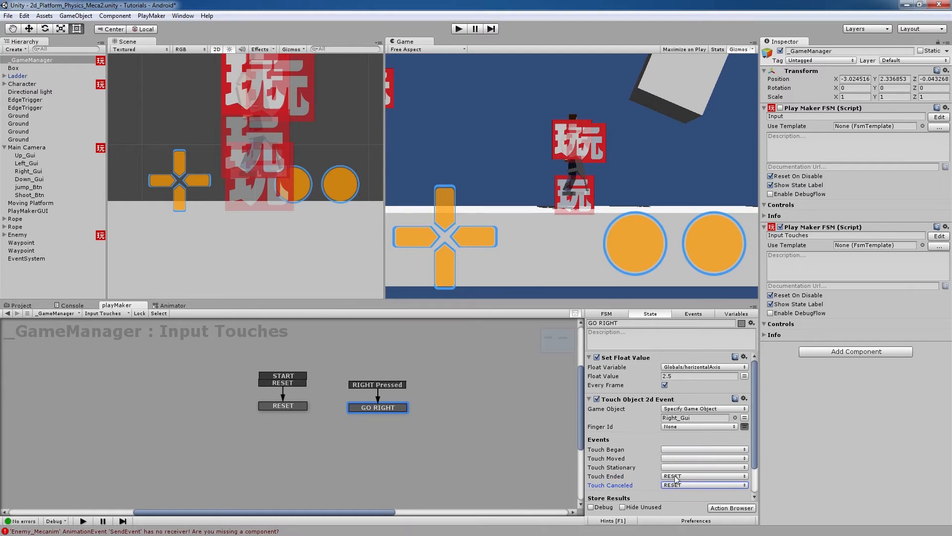
{"action": "scroll", "coordinate": [636, 440], "scroll_direction": "down", "scroll_amount": 2}
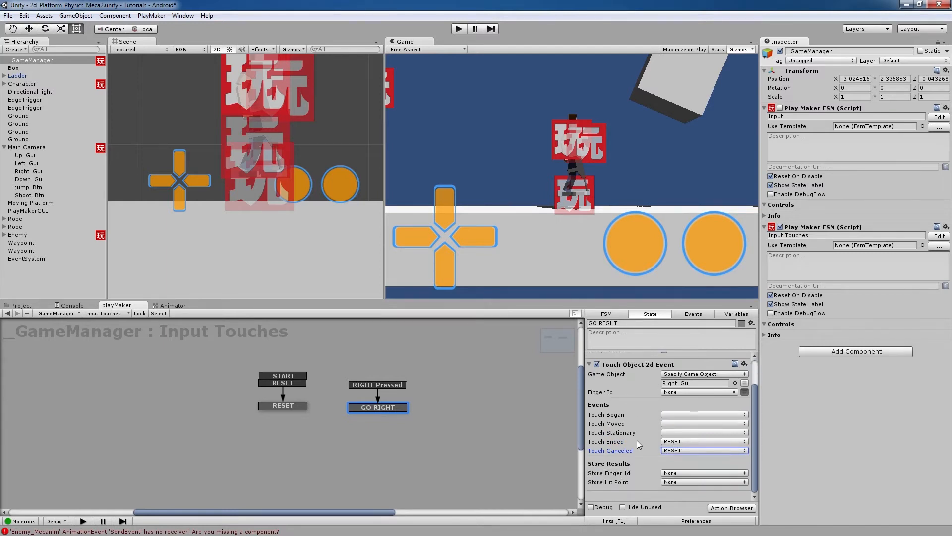
{"action": "scroll", "coordinate": [637, 440], "scroll_direction": "up", "scroll_amount": 2}
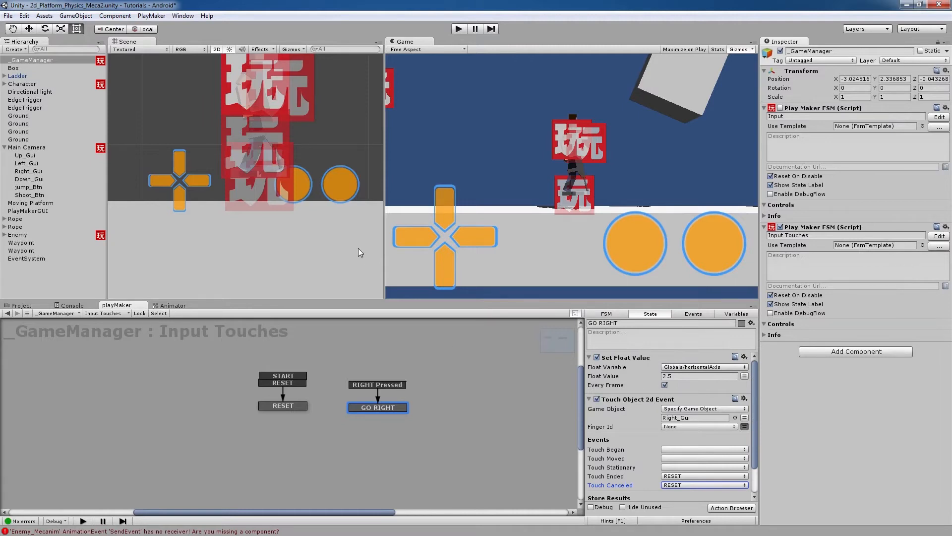
Save the scene, run the game to watch the character's movement, and stop play mode
{"action": "key", "text": "ctrl+s"}
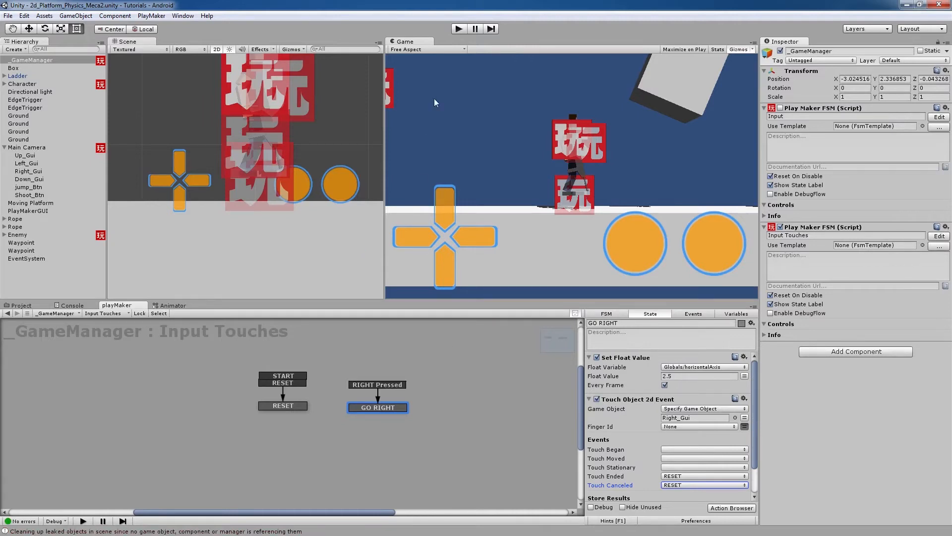
{"action": "left_click", "coordinate": [459, 28]}
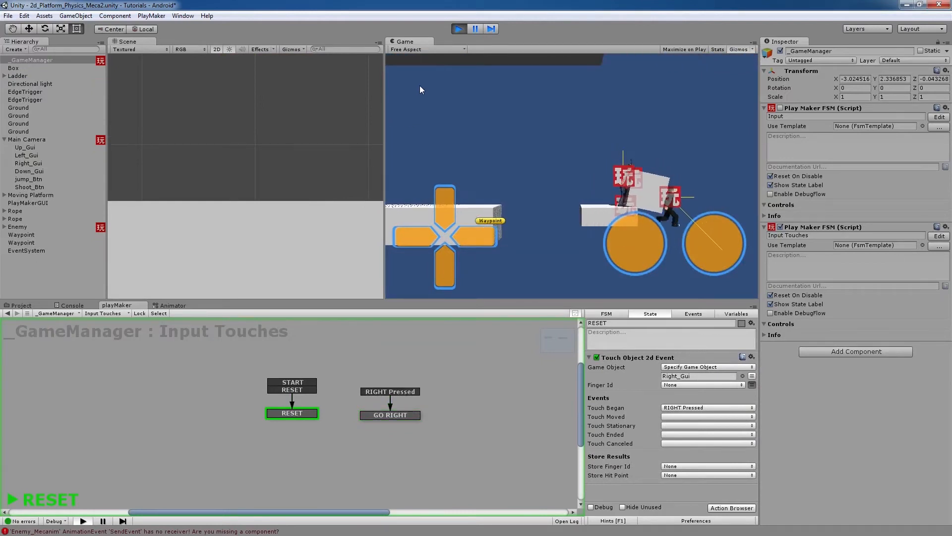
{"action": "left_click", "coordinate": [457, 31]}
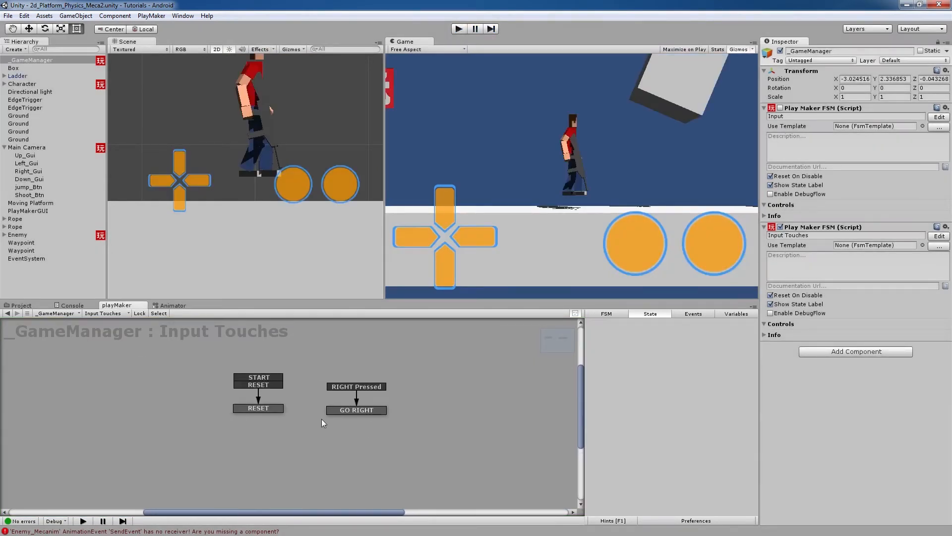
Copy the Set Float Value action from GO RIGHT into RESET, placing it above the collapsed Touch Object 2d Event action
{"action": "left_click", "coordinate": [344, 409]}
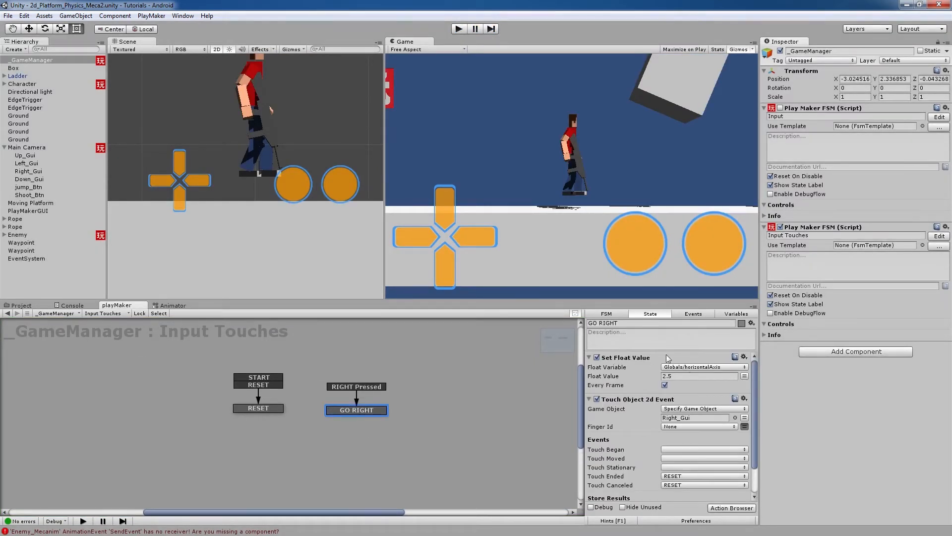
{"action": "left_click", "coordinate": [242, 409]}
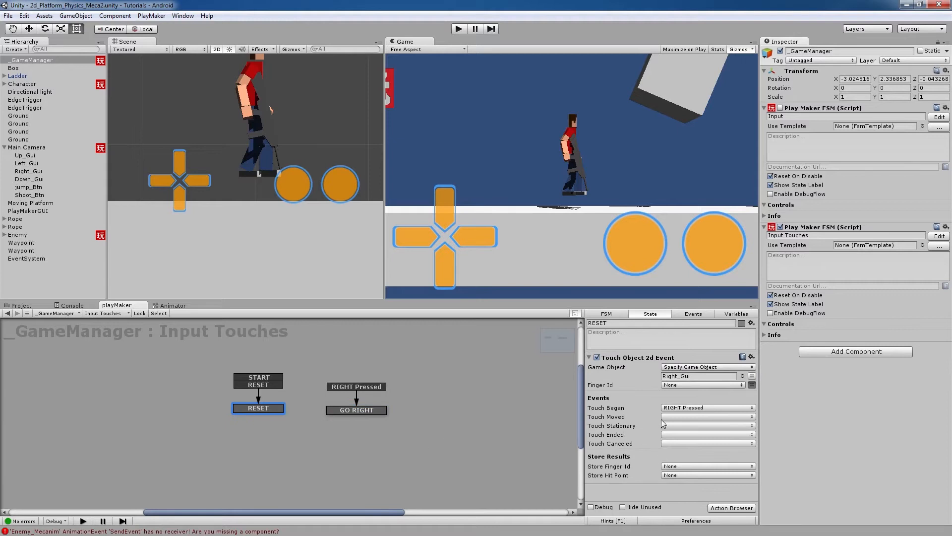
{"action": "left_click", "coordinate": [588, 357]}
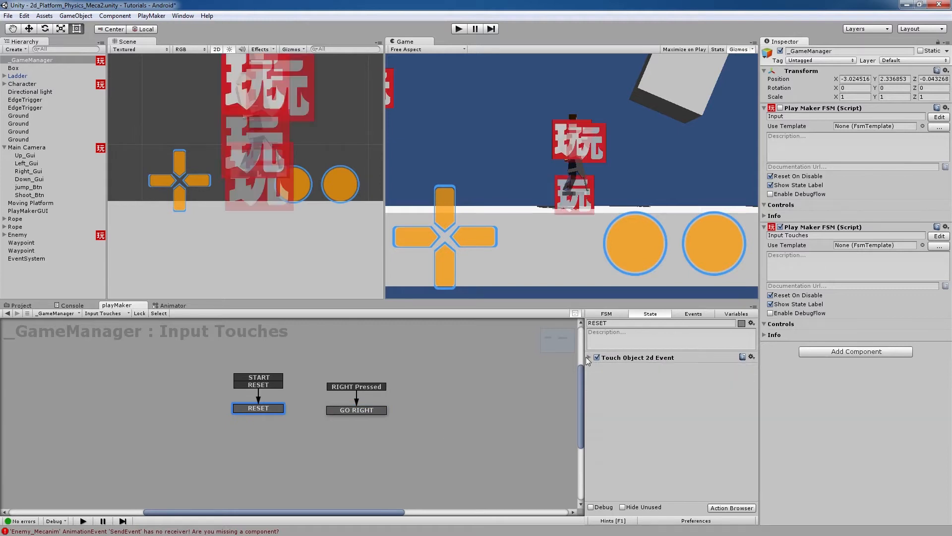
{"action": "left_click", "coordinate": [373, 411]}
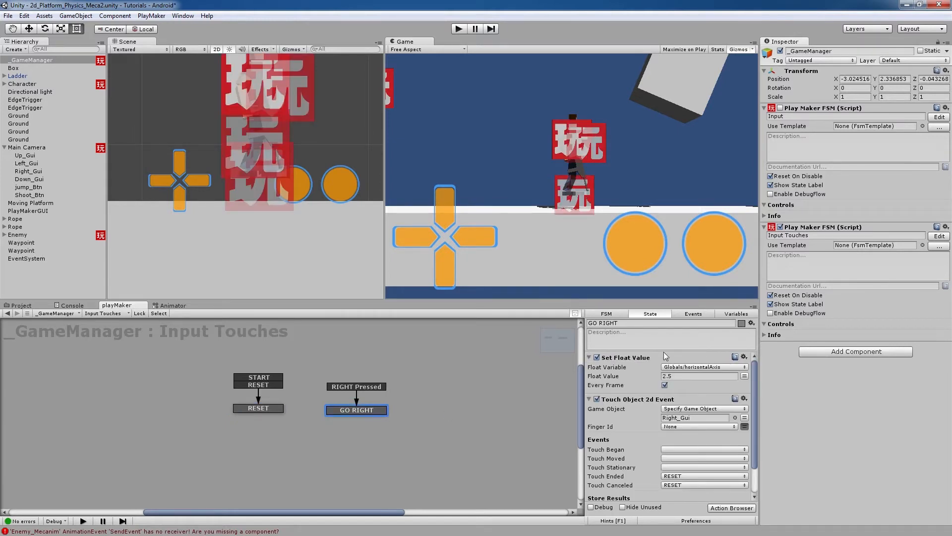
{"action": "left_click", "coordinate": [637, 360]}
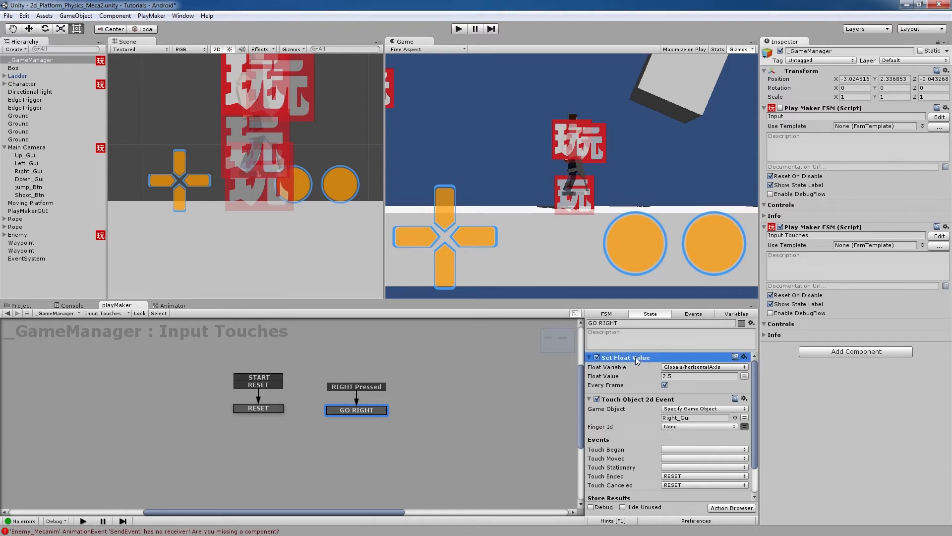
{"action": "left_click", "coordinate": [244, 408]}
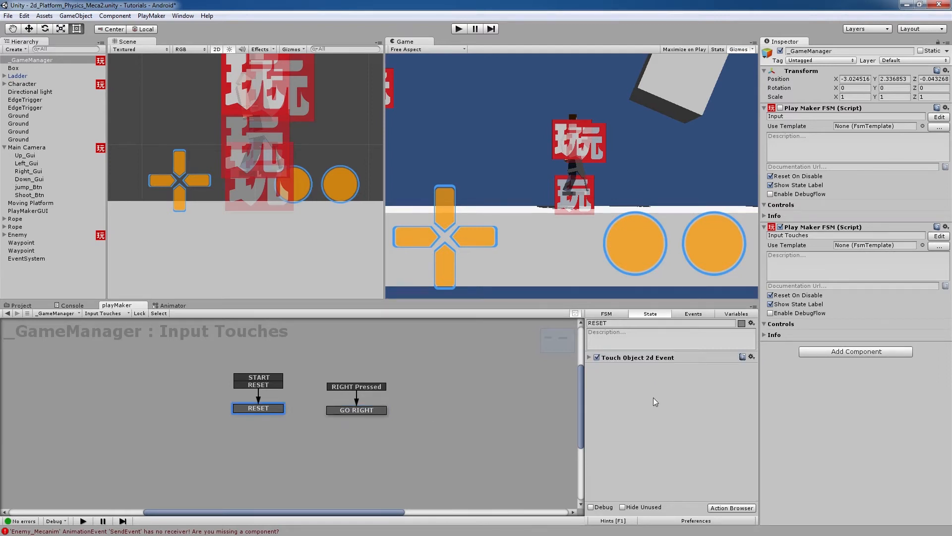
{"action": "key", "text": "ctrl+v"}
{"action": "left_click_drag", "start_coordinate": [637, 368], "coordinate": [640, 362]}
Set the float value to 0 and turn off Every Frame in RESET's Set Float Value action
{"action": "left_click", "coordinate": [636, 377]}
{"action": "type", "text": "0"}
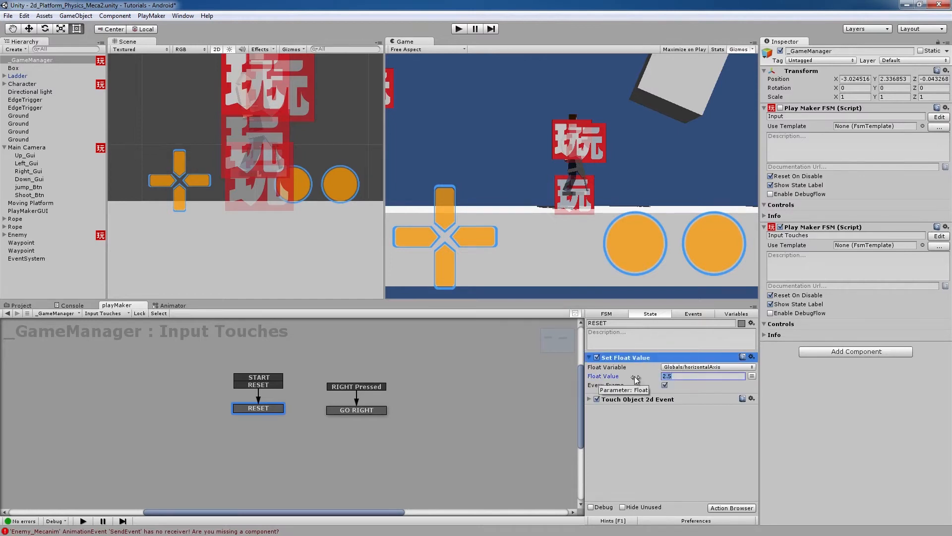
{"action": "left_click", "coordinate": [665, 385]}
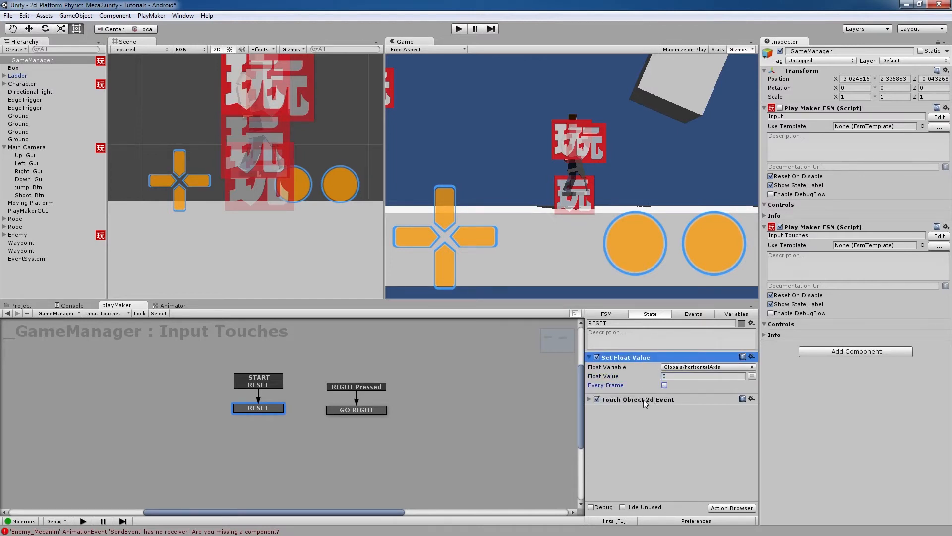
Save the scene and play-test the RESET state's zeroed horizontal axis, ending play mode when done
{"action": "key", "text": "ctrl+s"}
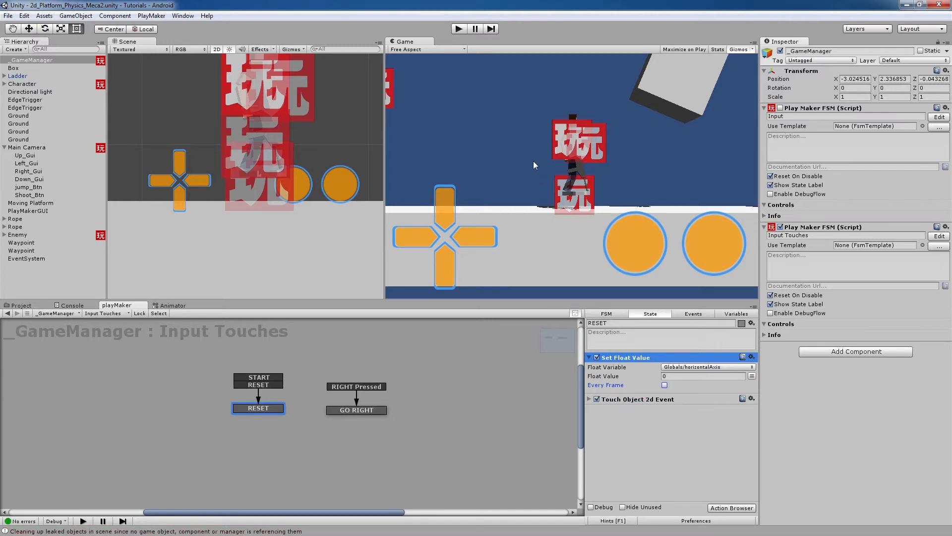
{"action": "left_click", "coordinate": [460, 29]}
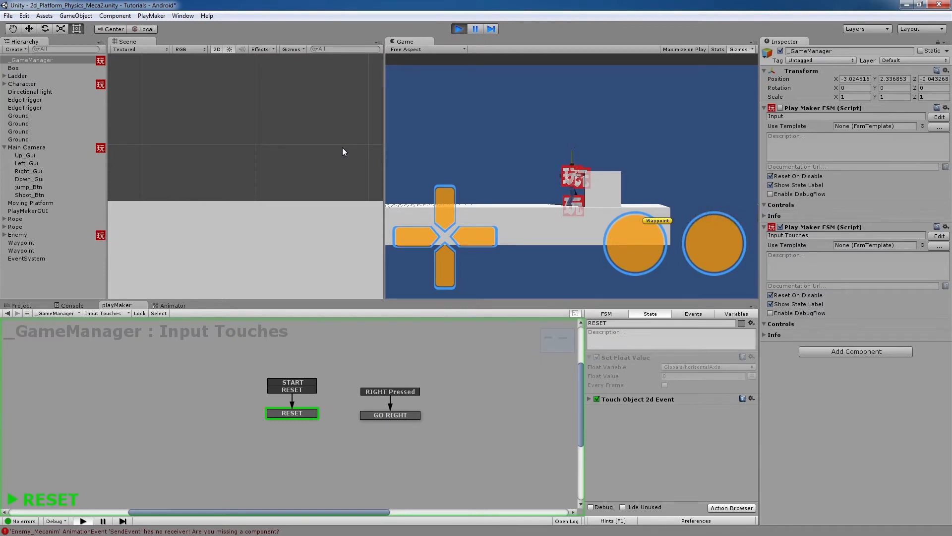
{"action": "left_click", "coordinate": [459, 29]}
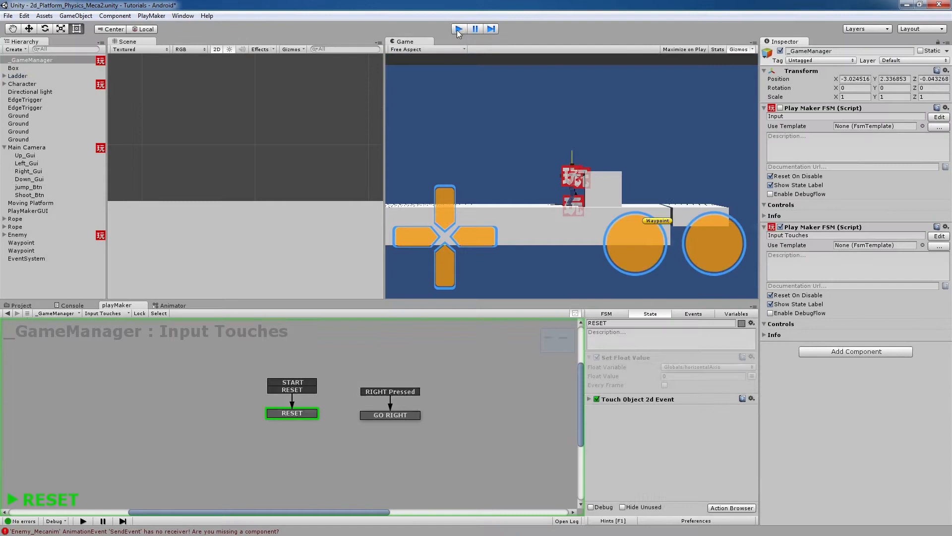
Collapse the Set Float Value and Touch Object 2d Event actions in the GO RIGHT state
{"action": "middle_click_drag", "start_coordinate": [203, 409], "coordinate": [404, 442]}
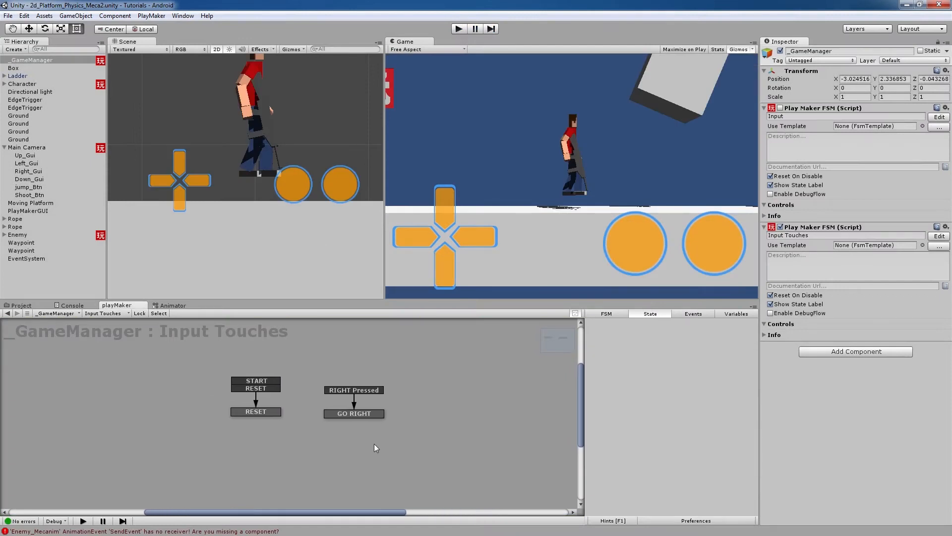
{"action": "middle_click_drag", "start_coordinate": [284, 439], "coordinate": [316, 455]}
{"action": "left_click_drag", "start_coordinate": [368, 431], "coordinate": [359, 429]}
{"action": "left_click", "coordinate": [589, 357]}
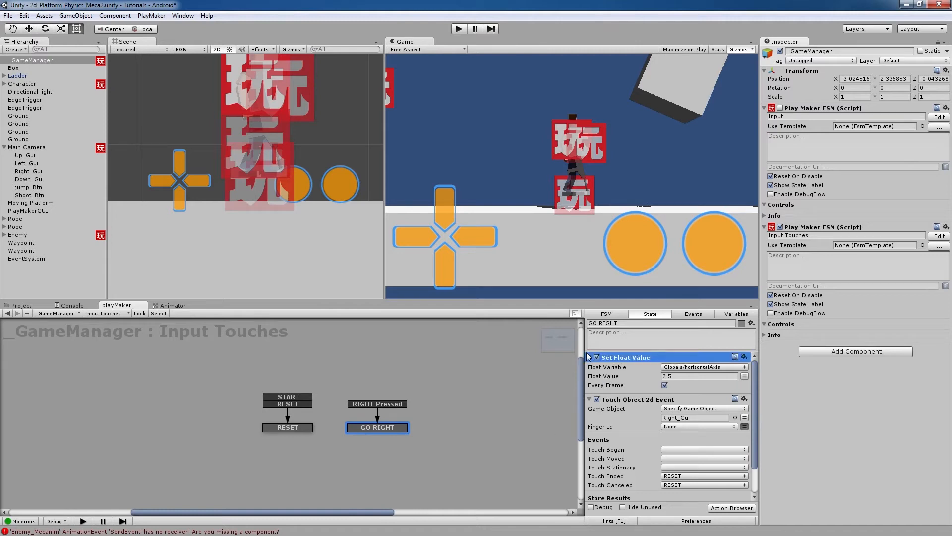
{"action": "left_click", "coordinate": [589, 357]}
{"action": "left_click", "coordinate": [589, 368]}
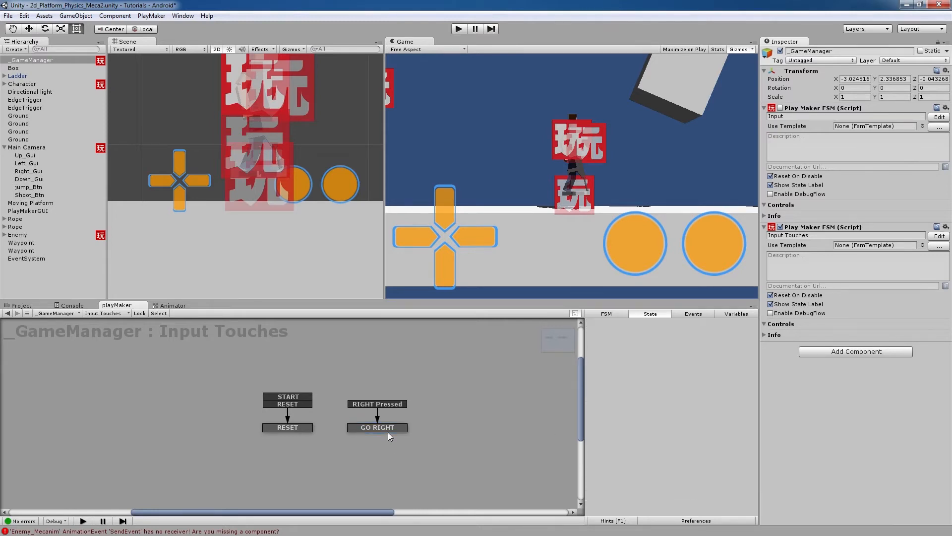
Duplicate the GO RIGHT state, place the copy to the left of RESET, and rename it GO LEFT
{"action": "right_click", "coordinate": [390, 426]}
{"action": "left_click", "coordinate": [367, 430]}
{"action": "key", "text": "ctrl+v"}
{"action": "left_click_drag", "start_coordinate": [332, 420], "coordinate": [208, 427]}
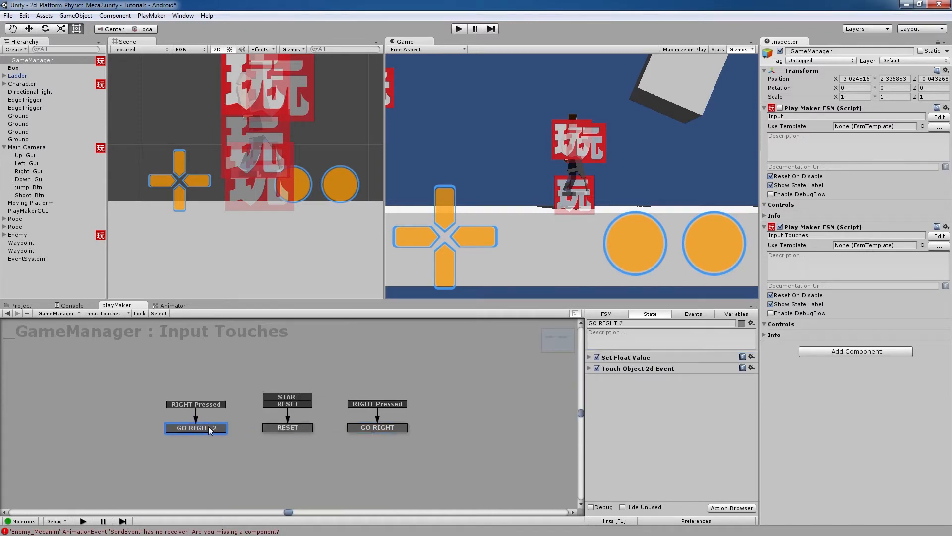
{"action": "left_click_drag", "start_coordinate": [602, 325], "coordinate": [675, 326]}
{"action": "type", "text": "LEFT"}
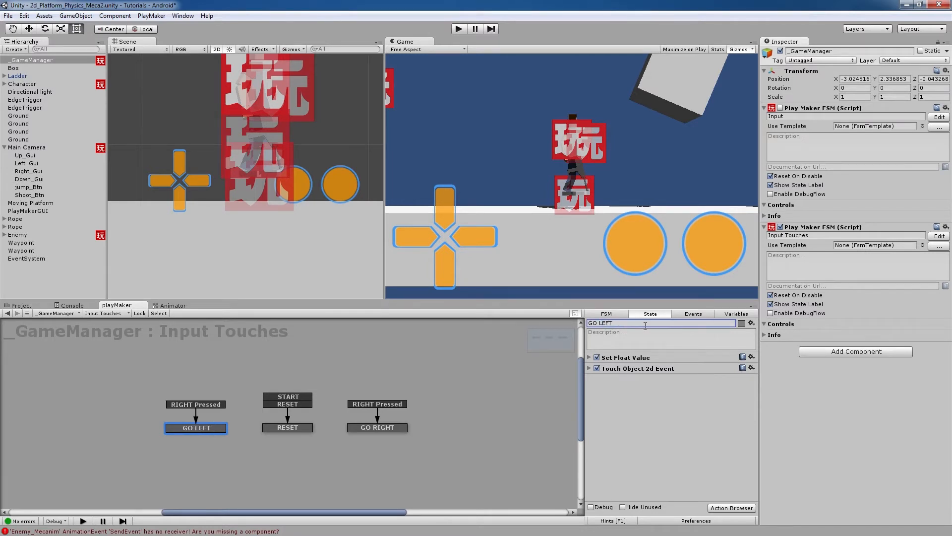
In GO LEFT, set the float value to -2.5 and assign Left_Gui as the Touch Object 2d Event's game object
{"action": "left_click", "coordinate": [590, 358]}
{"action": "left_click", "coordinate": [661, 376]}
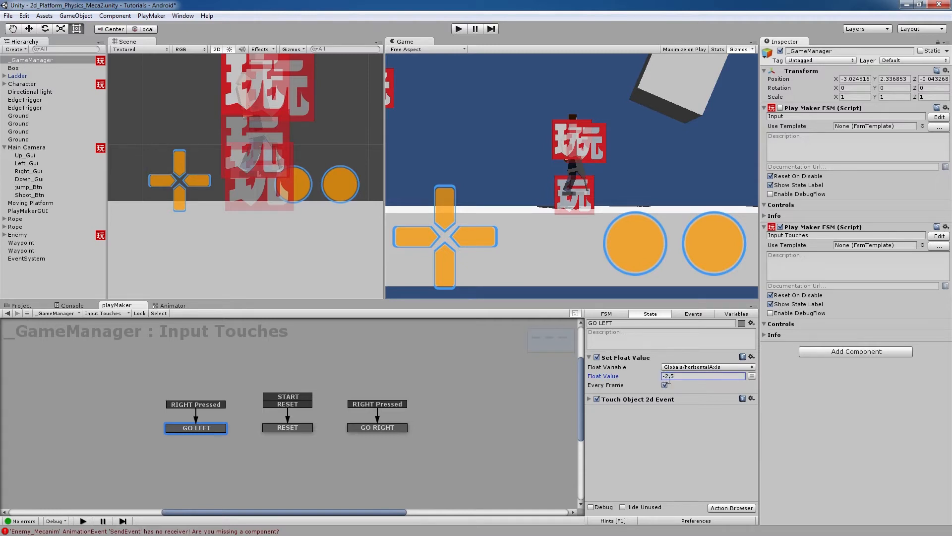
{"action": "left_click", "coordinate": [589, 398]}
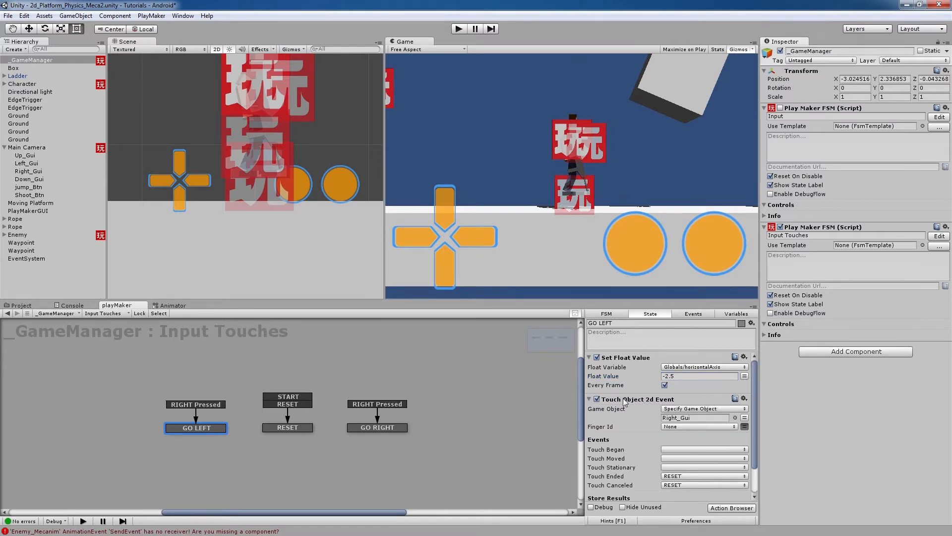
{"action": "left_click_drag", "start_coordinate": [28, 171], "coordinate": [680, 421]}
Duplicate the Touch Object 2d Event action in RESET, keeping the original collapsed and the copy expanded
{"action": "left_click", "coordinate": [300, 426]}
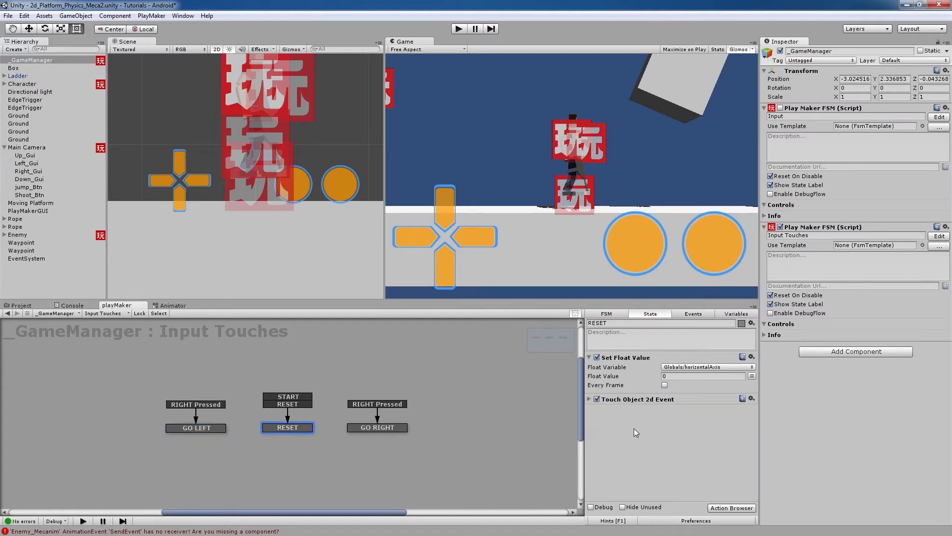
{"action": "left_click", "coordinate": [590, 399]}
{"action": "left_click", "coordinate": [630, 401]}
{"action": "left_click", "coordinate": [590, 399]}
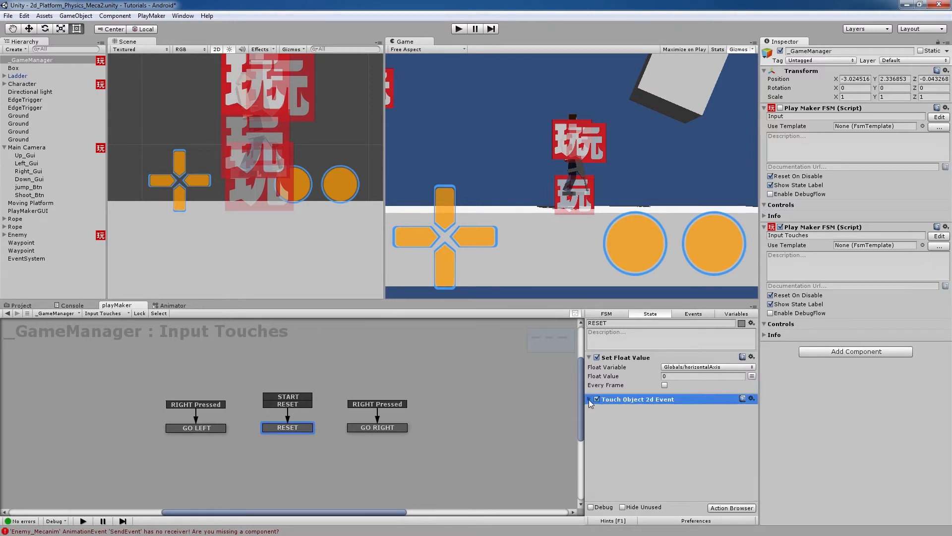
{"action": "key", "text": "ctrl+v"}
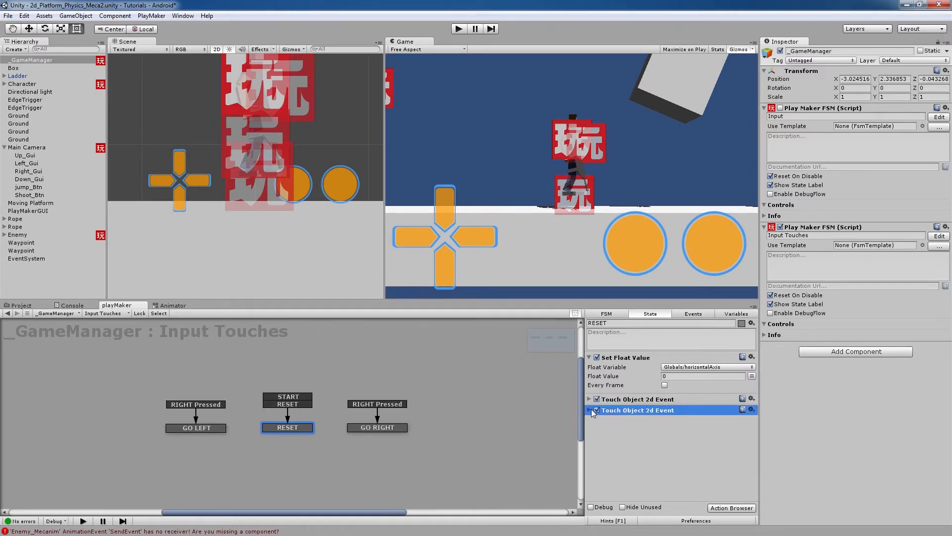
{"action": "left_click", "coordinate": [591, 409]}
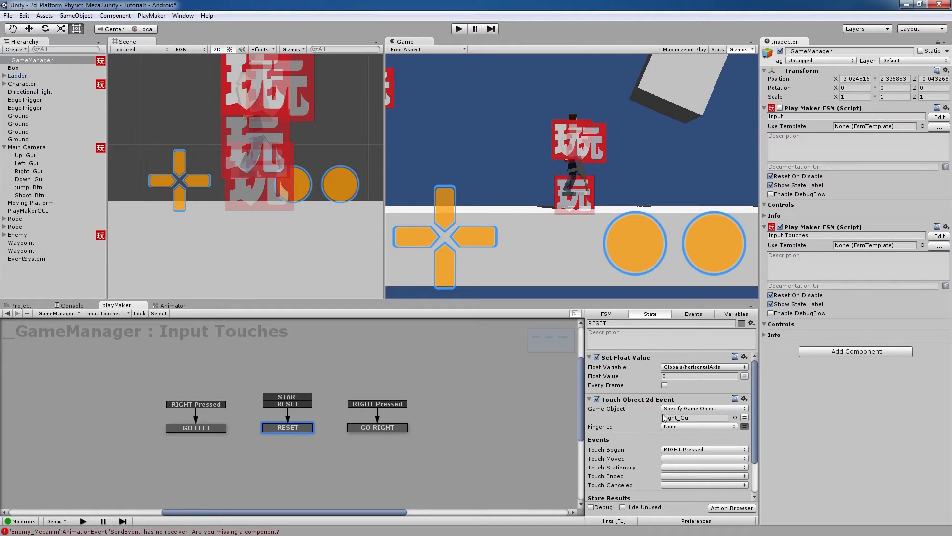
{"action": "left_click", "coordinate": [589, 400]}
{"action": "left_click", "coordinate": [590, 409]}
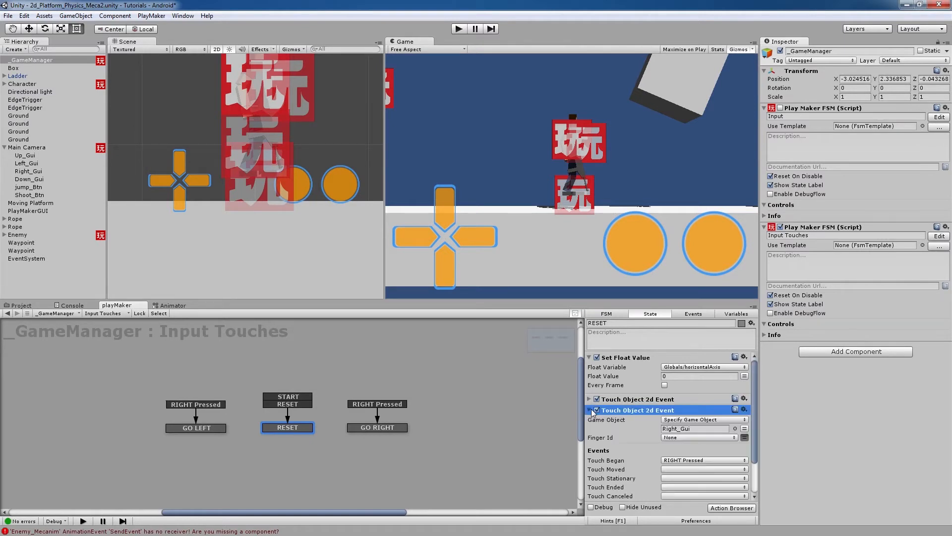
Assign Left_Gui to RESET's second Touch Object 2d Event and set its Touch Began event to LEFT Pressed
{"action": "left_click_drag", "start_coordinate": [25, 163], "coordinate": [680, 430]}
{"action": "scroll", "coordinate": [647, 454], "scroll_direction": "down", "scroll_amount": 3}
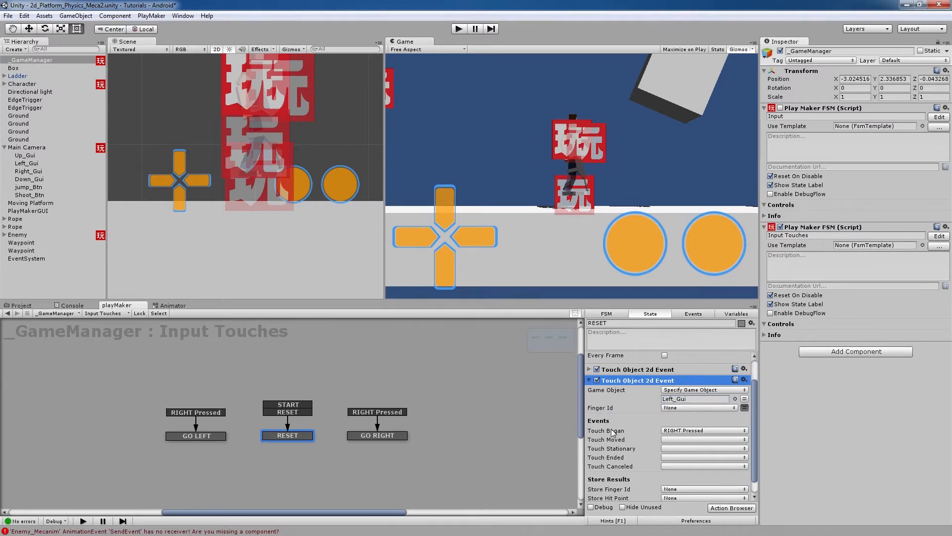
{"action": "left_click", "coordinate": [689, 431]}
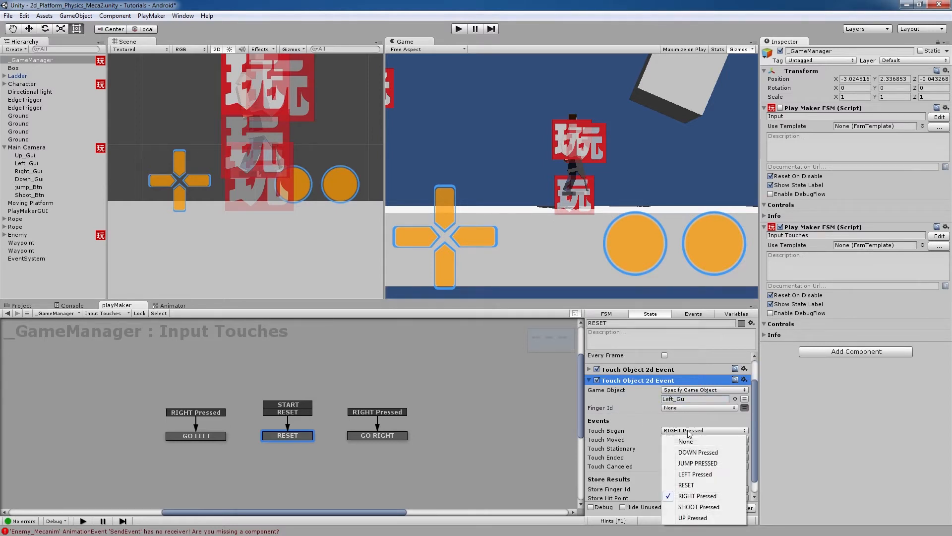
{"action": "left_click", "coordinate": [697, 473]}
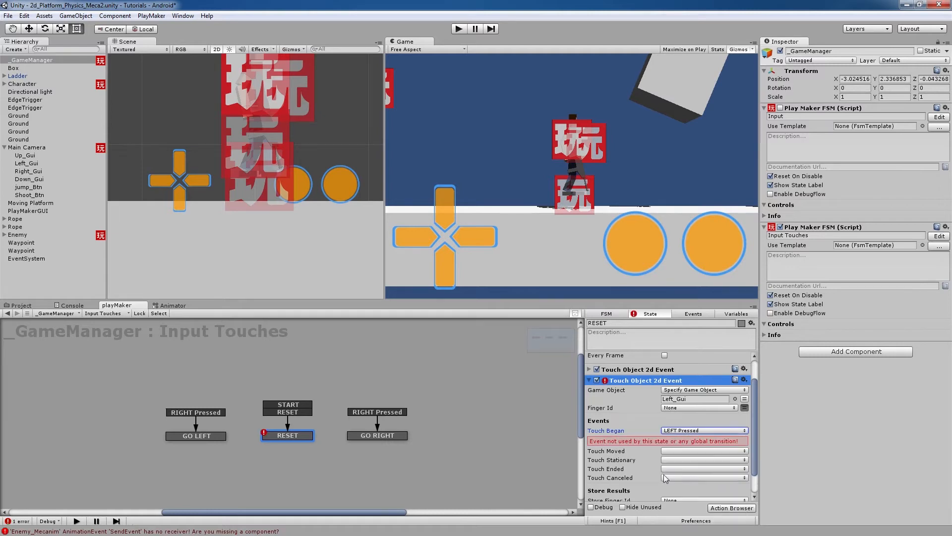
Change GO LEFT's global transition event to LEFT Pressed, realign the state beside RESET, and save the scene
{"action": "right_click", "coordinate": [177, 412]}
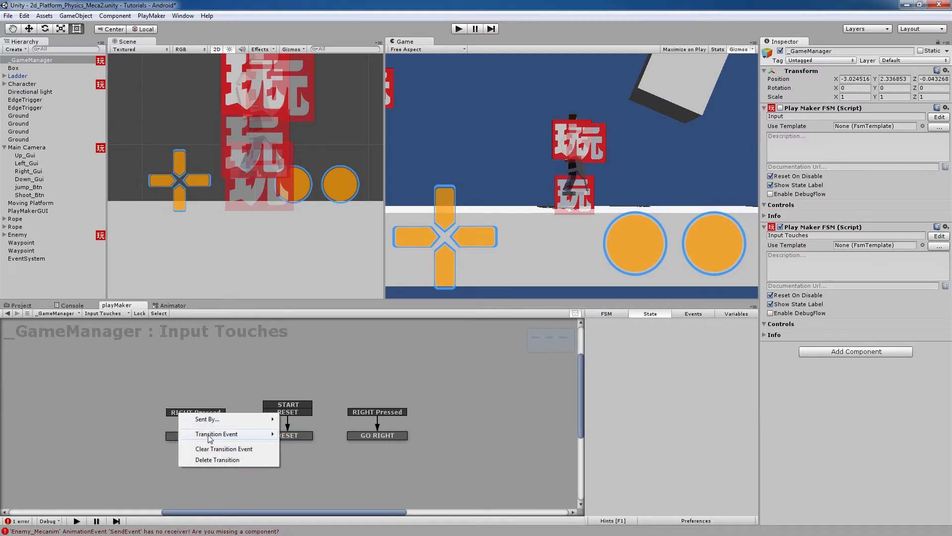
{"action": "left_click", "coordinate": [188, 415]}
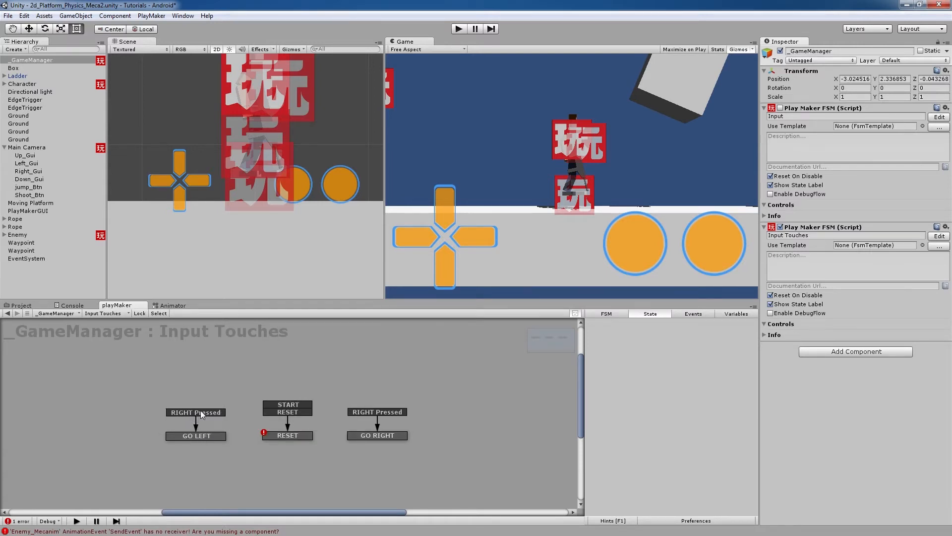
{"action": "right_click", "coordinate": [200, 411]}
{"action": "mouse_move", "coordinate": [241, 431]}
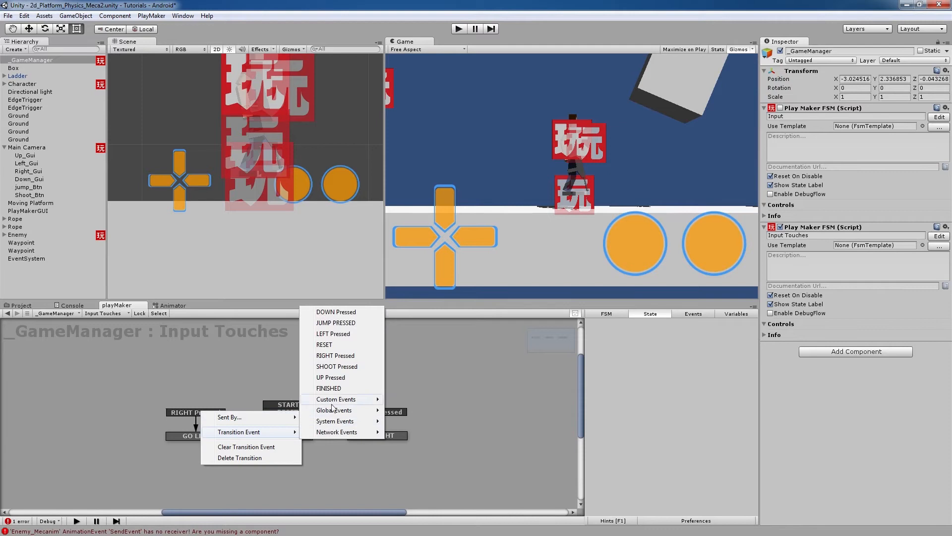
{"action": "left_click", "coordinate": [333, 333]}
{"action": "left_click_drag", "start_coordinate": [216, 434], "coordinate": [218, 436]}
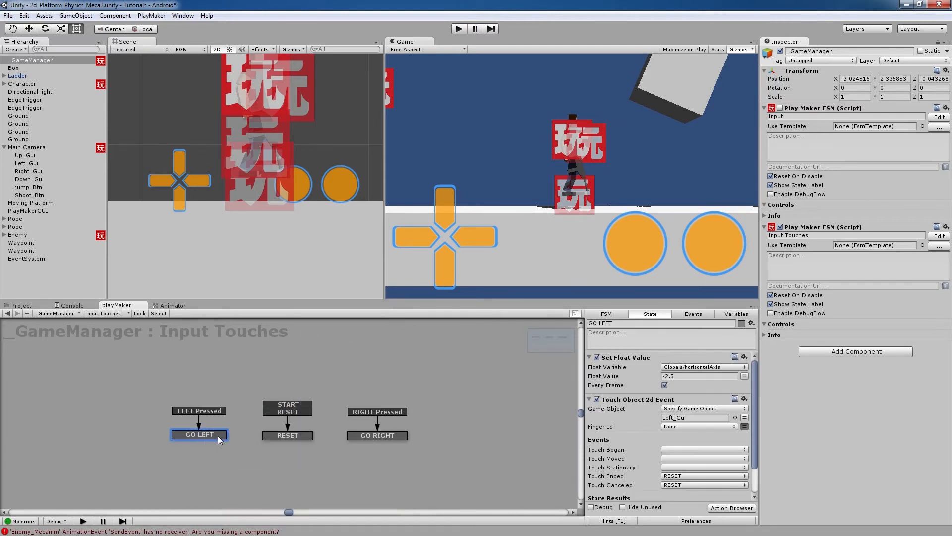
{"action": "key", "text": "ctrl+s"}
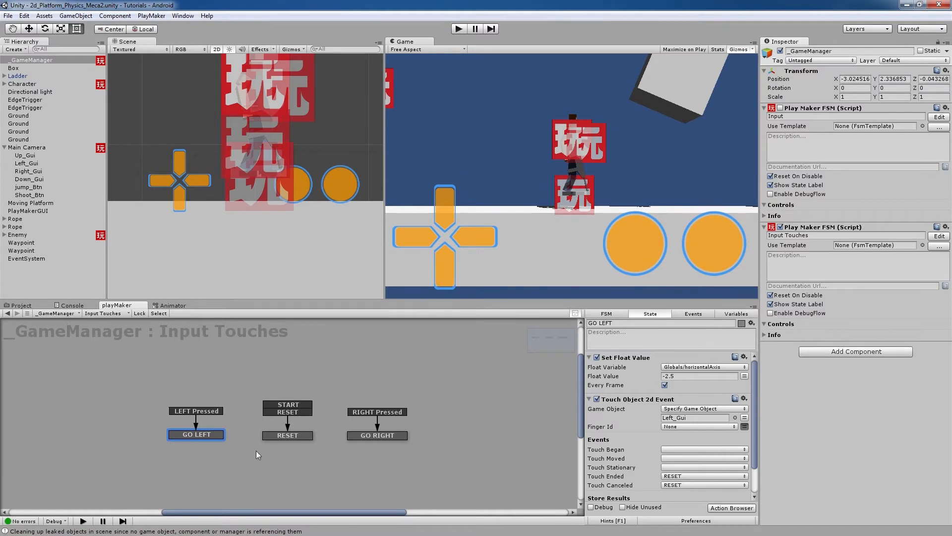
Duplicate the GO RIGHT state, place the copy above RESET, and rename it GO UP
{"action": "left_click", "coordinate": [368, 435]}
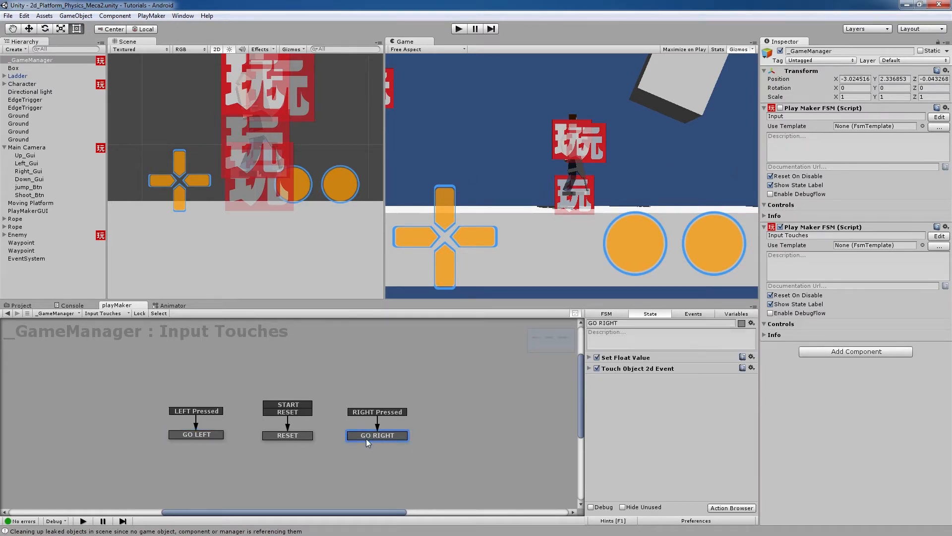
{"action": "key", "text": "ctrl+v"}
{"action": "left_click_drag", "start_coordinate": [338, 419], "coordinate": [302, 373]}
{"action": "left_click_drag", "start_coordinate": [600, 323], "coordinate": [698, 325]}
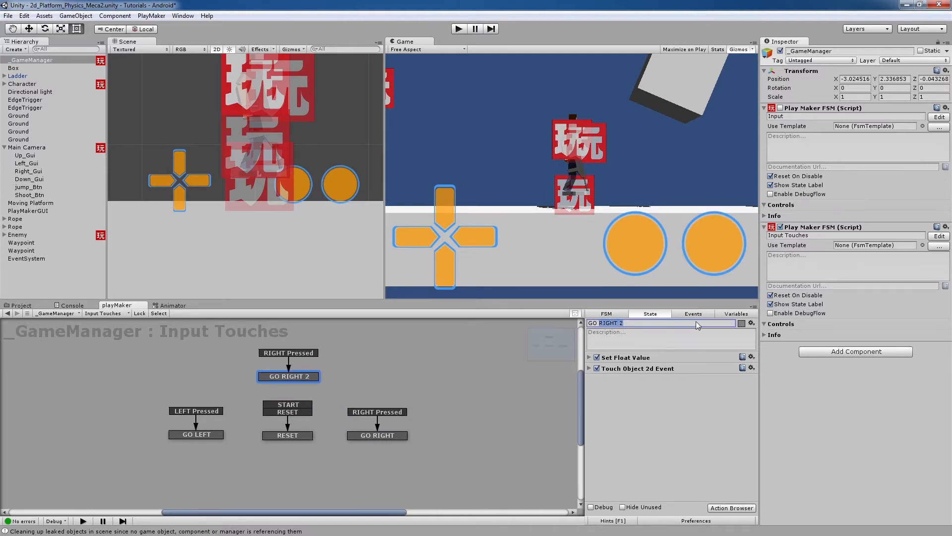
{"action": "type", "text": "UP"}
Change GO UP's global transition event to UP Pressed and select the state
{"action": "right_click", "coordinate": [304, 352]}
{"action": "mouse_move", "coordinate": [334, 371]}
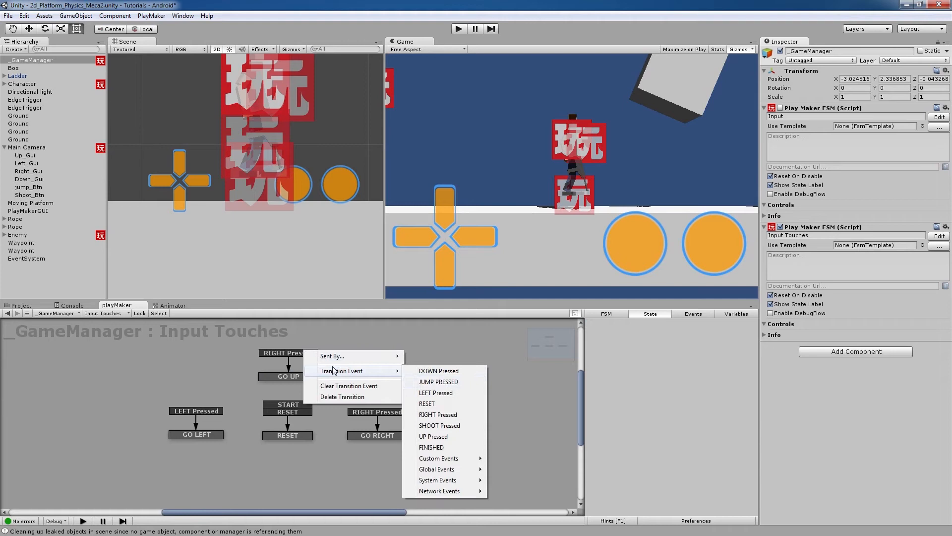
{"action": "left_click", "coordinate": [444, 436]}
{"action": "left_click", "coordinate": [310, 382]}
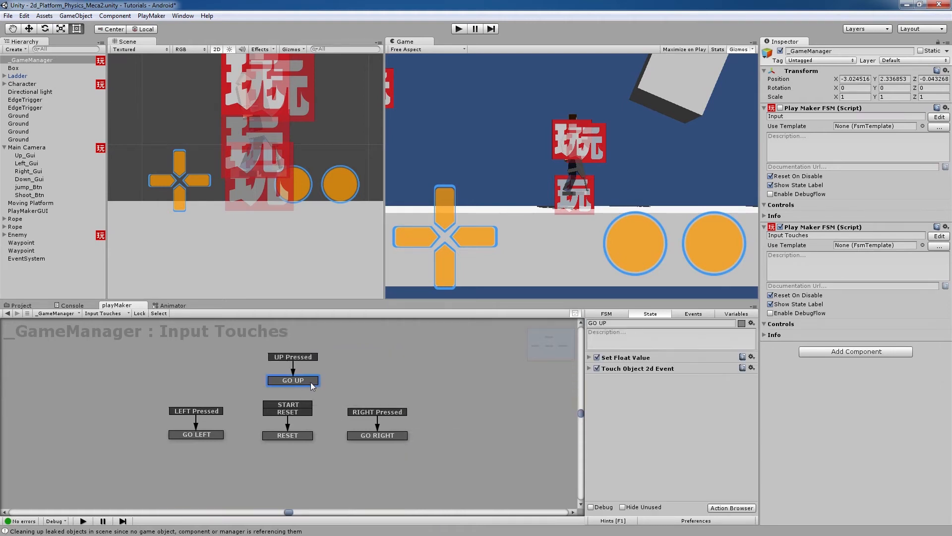
Assign Up_Gui as the game object of GO UP's Touch Object 2d Event and collapse the action
{"action": "left_click", "coordinate": [590, 368]}
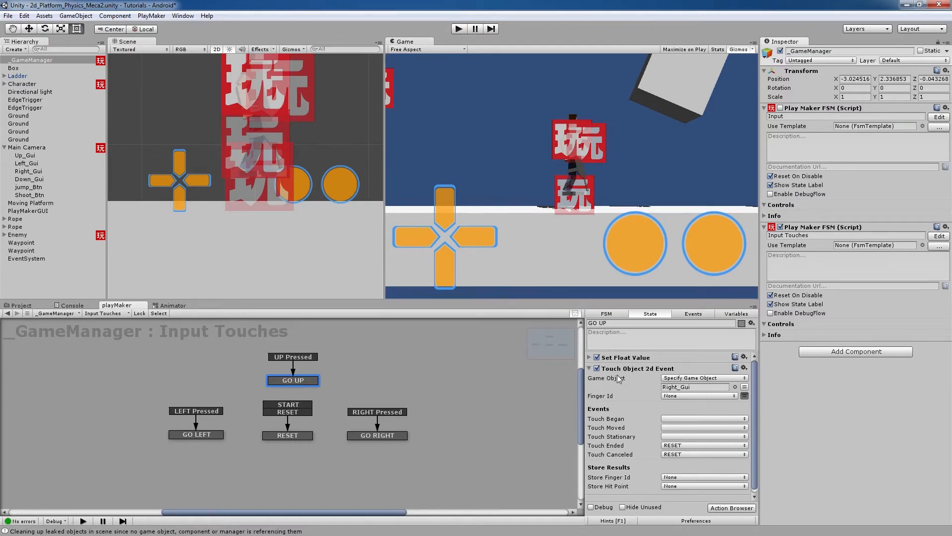
{"action": "left_click_drag", "start_coordinate": [25, 157], "coordinate": [687, 395]}
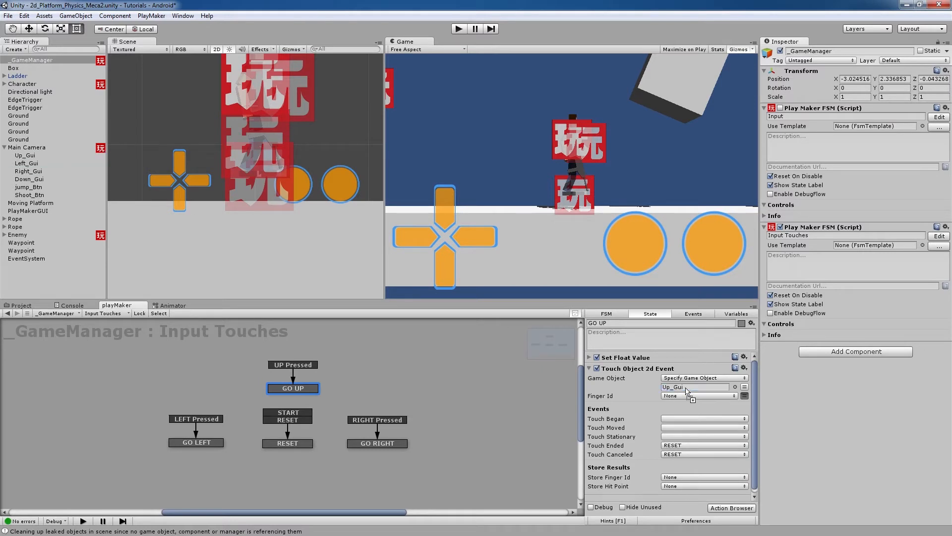
{"action": "left_click", "coordinate": [592, 369]}
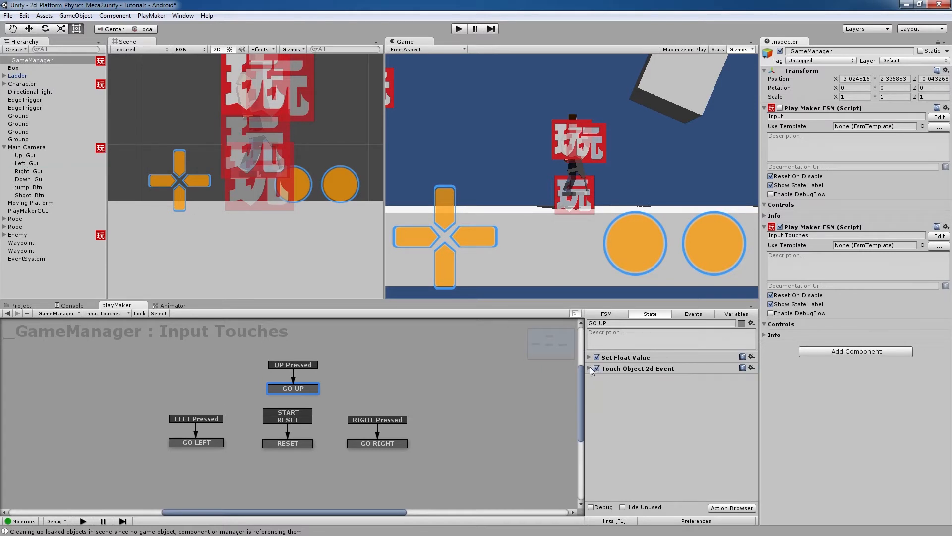
Set GO UP's Set Float Value variable to the global verticalAxis, collapse the action, and realign the state above RESET
{"action": "left_click", "coordinate": [591, 358]}
{"action": "left_click", "coordinate": [680, 369]}
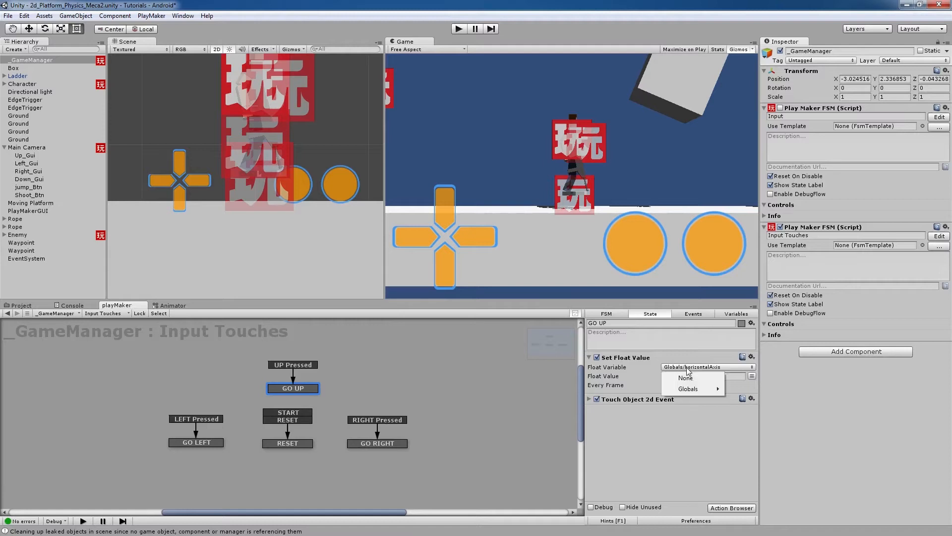
{"action": "mouse_move", "coordinate": [688, 389]}
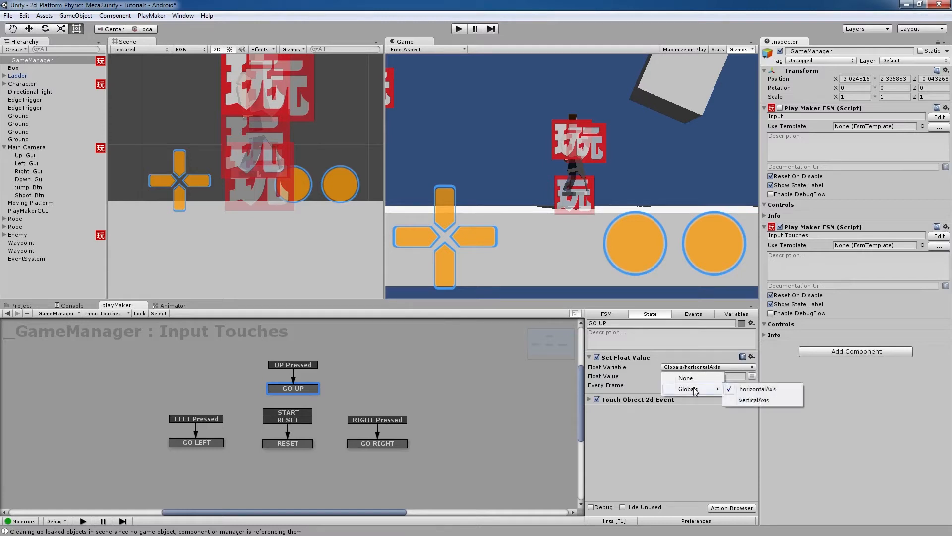
{"action": "left_click", "coordinate": [755, 401]}
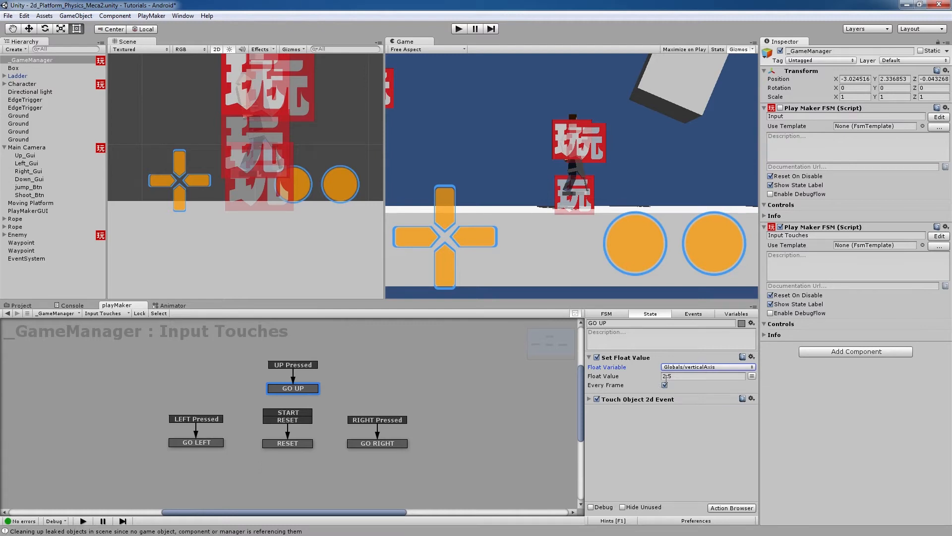
{"action": "left_click", "coordinate": [589, 358]}
{"action": "left_click_drag", "start_coordinate": [296, 389], "coordinate": [290, 388]}
Duplicate RESET's Set Float Value action and set the copy's float variable to the global verticalAxis
{"action": "left_click", "coordinate": [305, 448]}
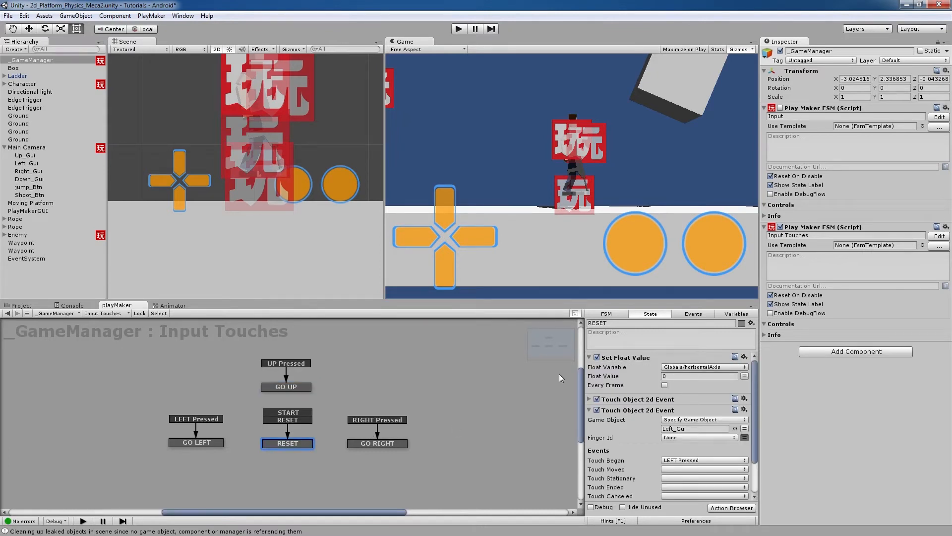
{"action": "left_click", "coordinate": [589, 357]}
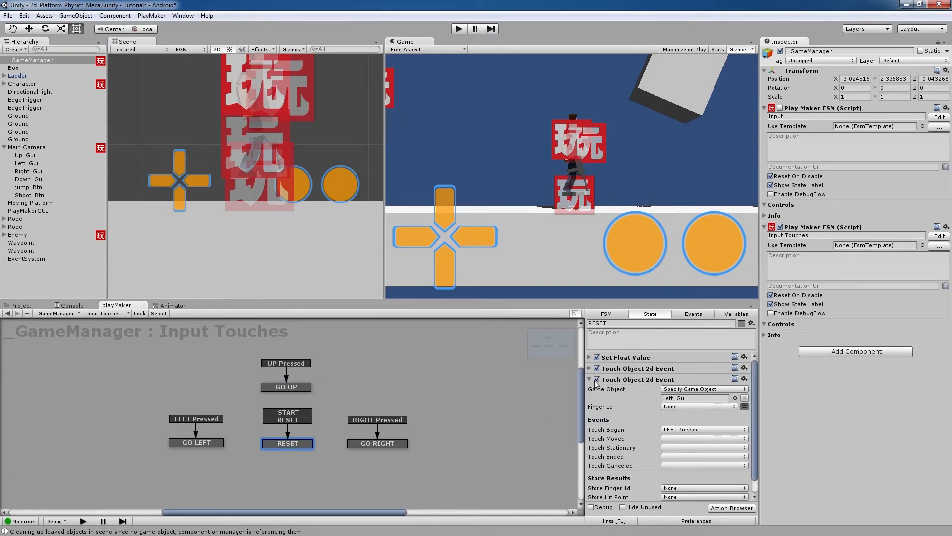
{"action": "left_click", "coordinate": [590, 379]}
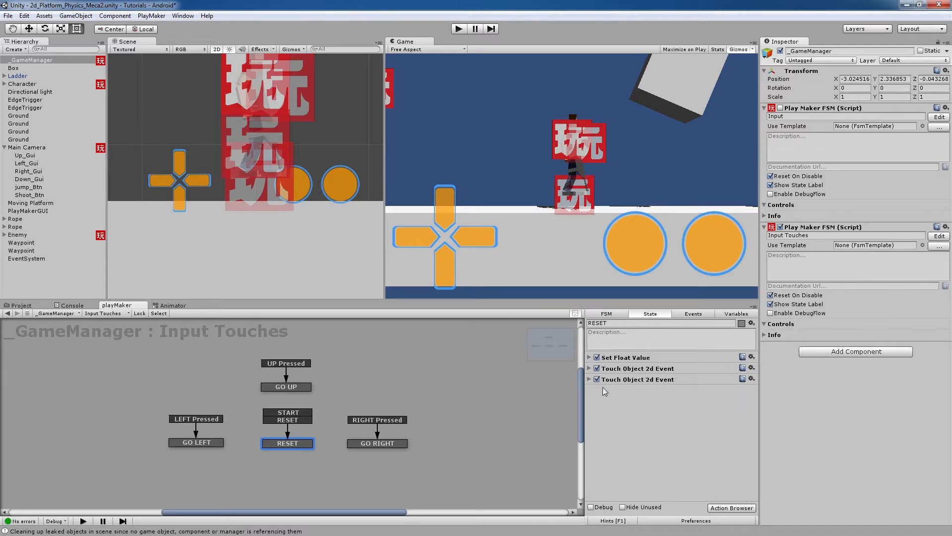
{"action": "left_click", "coordinate": [588, 357]}
{"action": "left_click", "coordinate": [623, 358]}
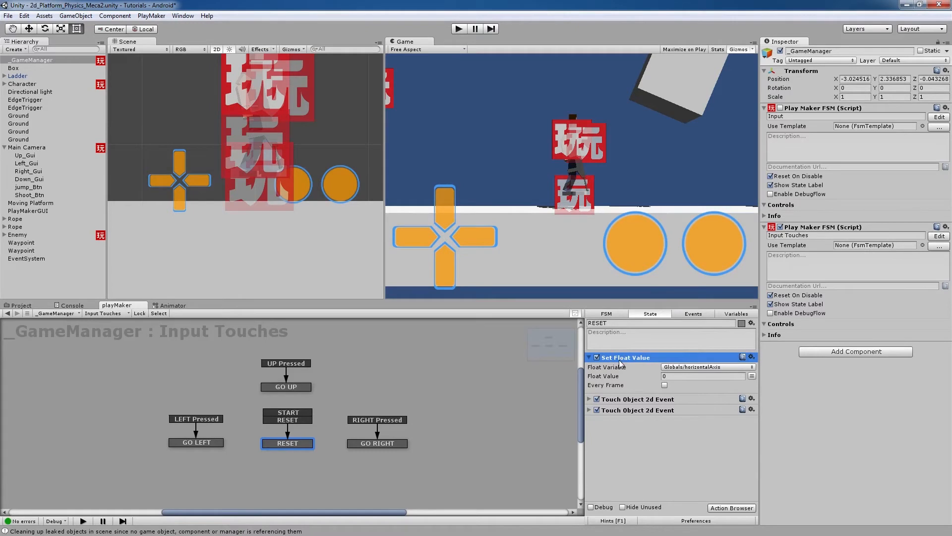
{"action": "key", "text": "ctrl+v"}
{"action": "left_click", "coordinate": [694, 409]}
{"action": "mouse_move", "coordinate": [698, 432]}
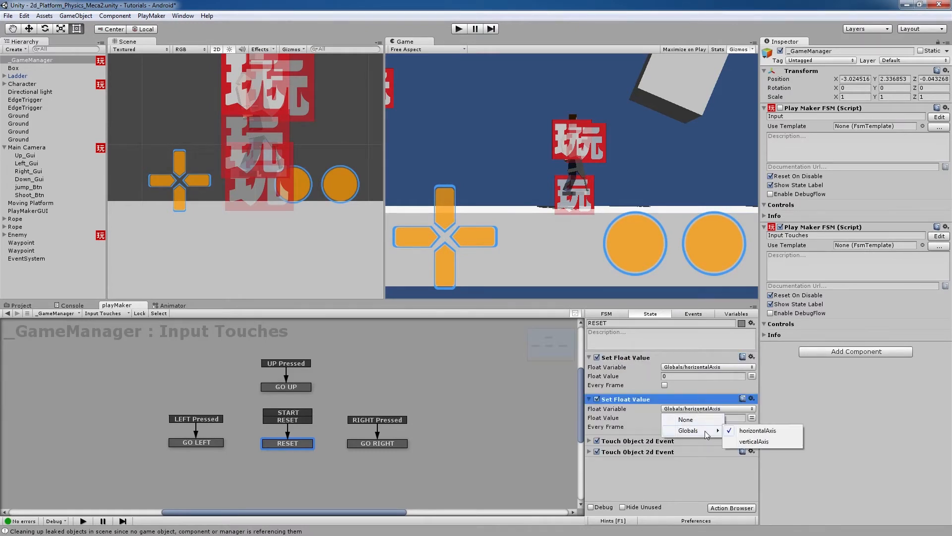
{"action": "left_click", "coordinate": [754, 441]}
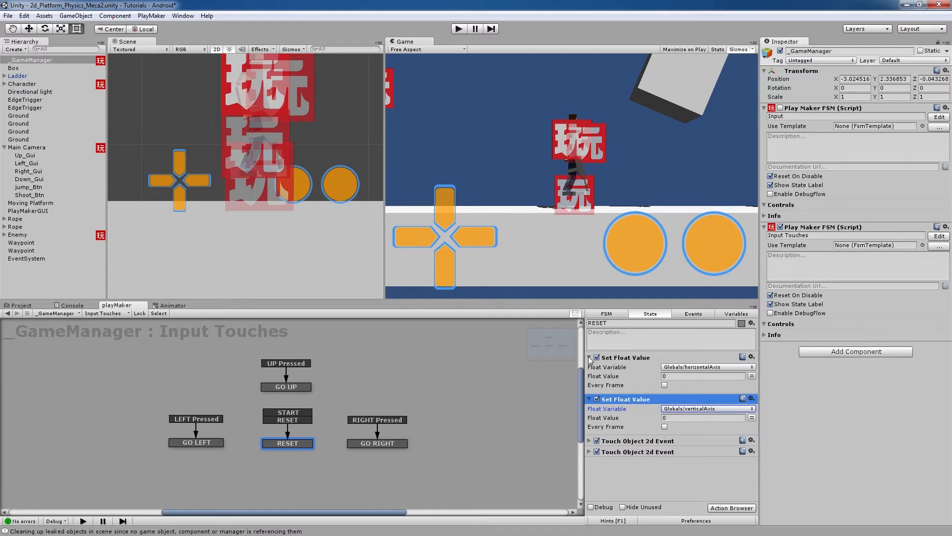
Look over the GO RIGHT, GO UP and GO LEFT states, and collapse both Set Float Value actions in RESET
{"action": "left_click", "coordinate": [364, 442]}
{"action": "left_click", "coordinate": [305, 388]}
{"action": "left_click", "coordinate": [219, 441]}
{"action": "left_click", "coordinate": [292, 385]}
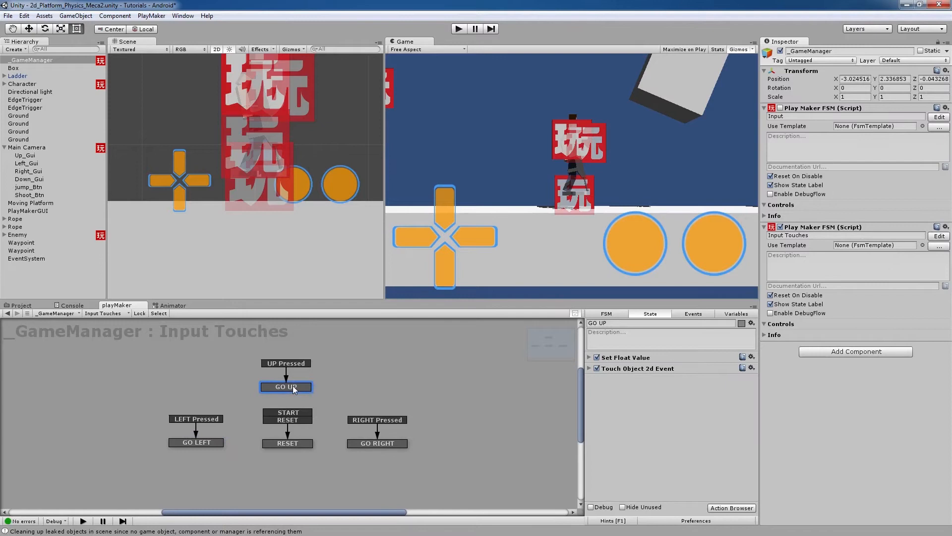
{"action": "left_click", "coordinate": [305, 445]}
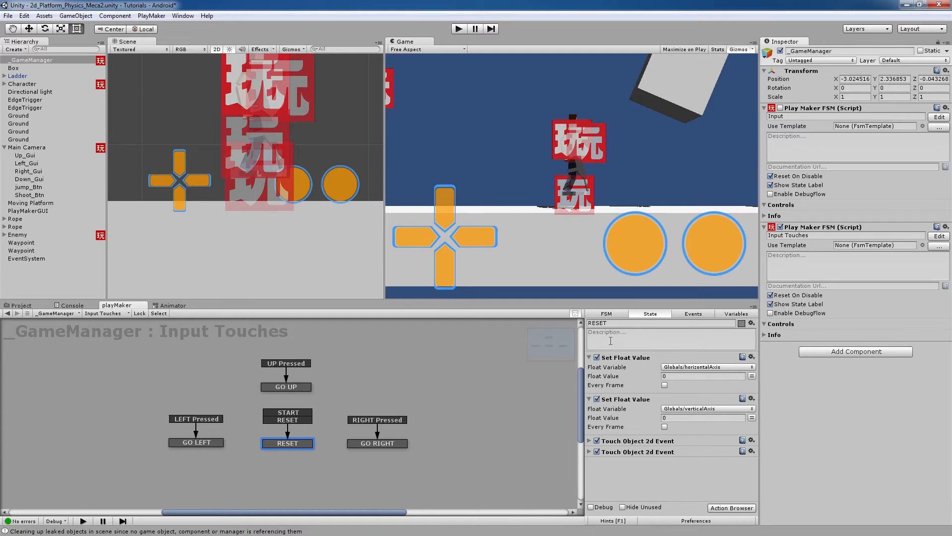
{"action": "left_click", "coordinate": [589, 357]}
{"action": "left_click", "coordinate": [589, 368]}
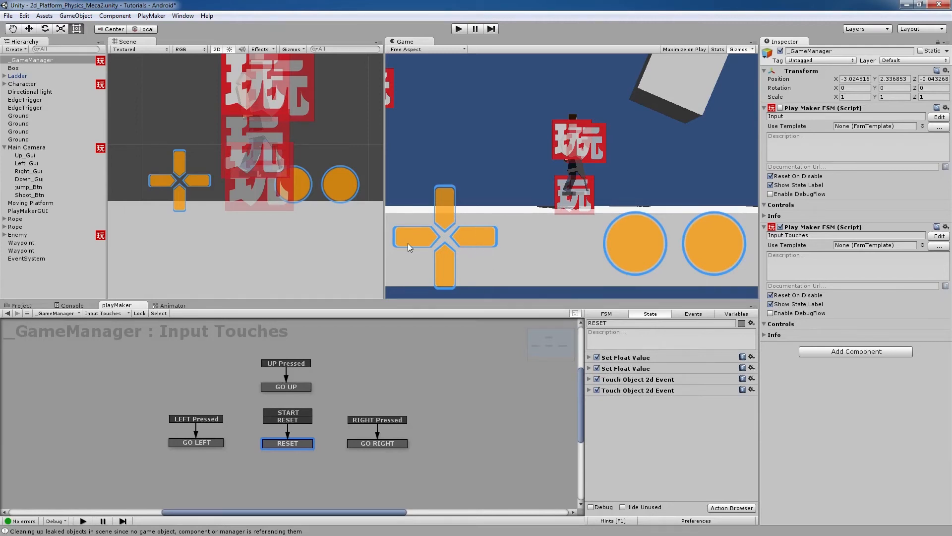
Check the Set Float Value and Touch Object 2d Event settings of the GO UP state
{"action": "left_click", "coordinate": [301, 386]}
{"action": "left_click", "coordinate": [308, 443]}
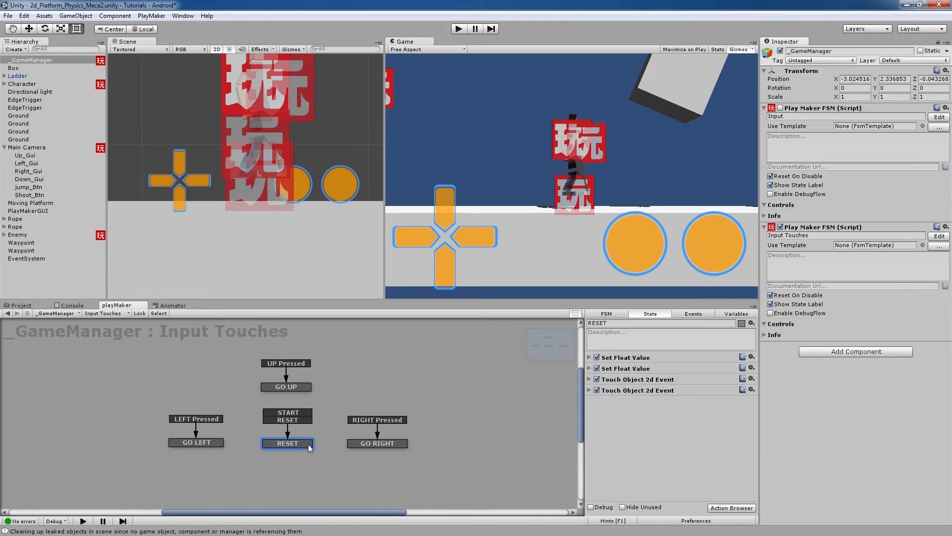
{"action": "left_click", "coordinate": [293, 386]}
{"action": "left_click", "coordinate": [589, 357]}
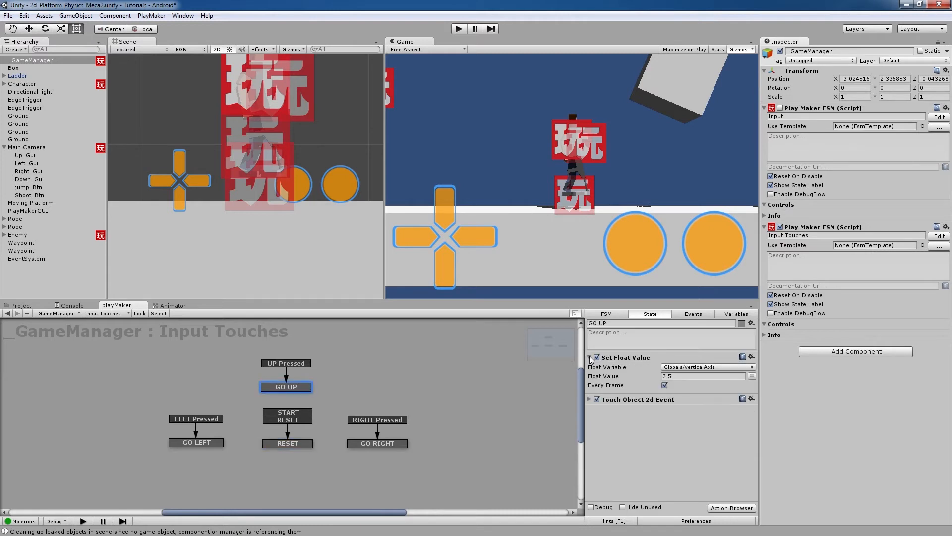
{"action": "left_click", "coordinate": [590, 357]}
{"action": "left_click", "coordinate": [590, 368]}
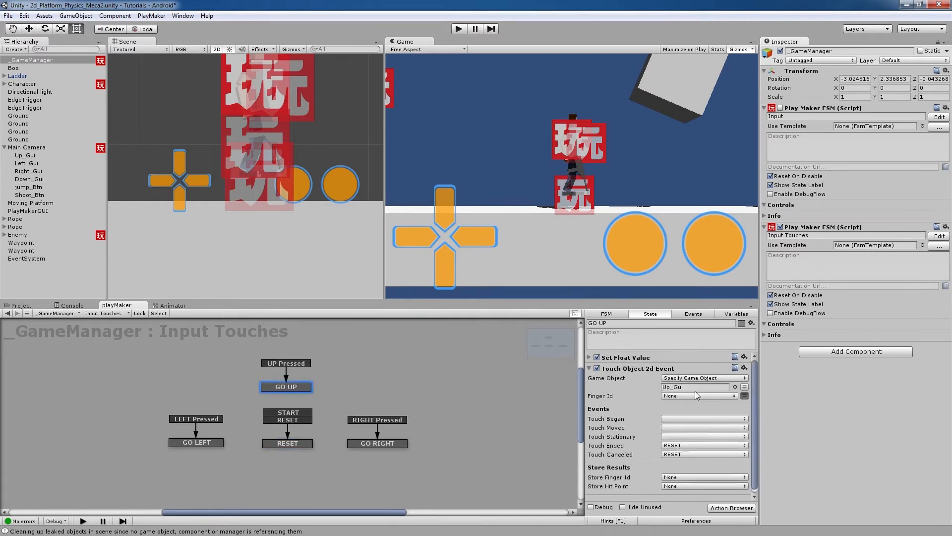
{"action": "left_click", "coordinate": [590, 368]}
Duplicate the Left_Gui Touch Object 2d Event in the RESET state
{"action": "left_click", "coordinate": [289, 443]}
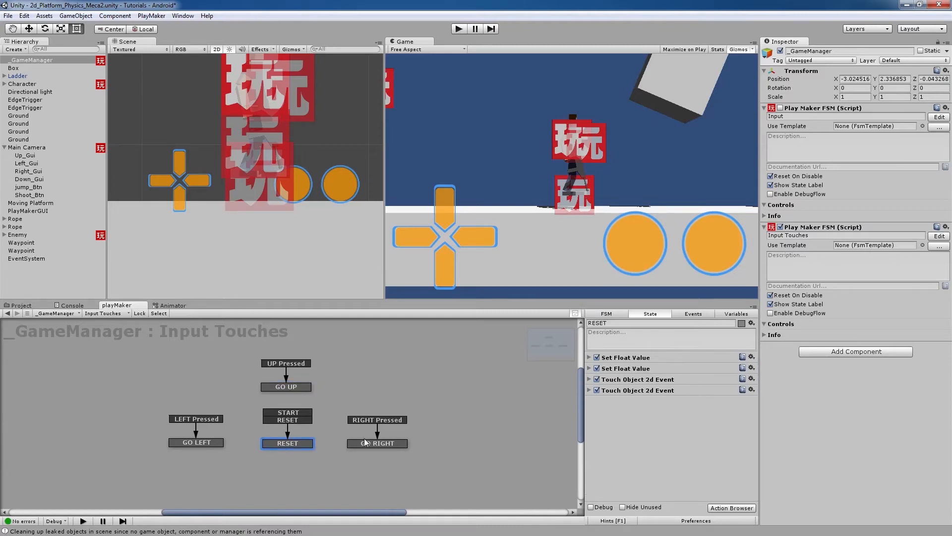
{"action": "left_click", "coordinate": [590, 389]}
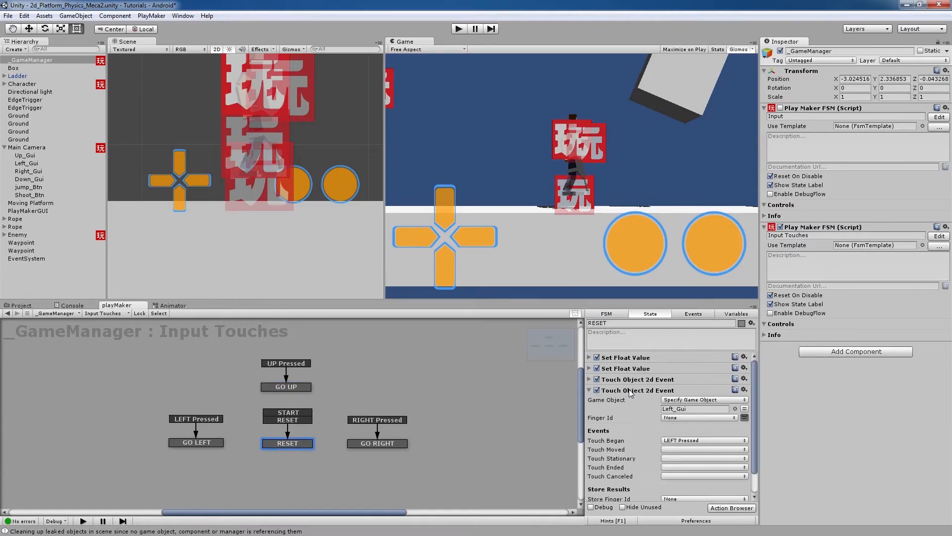
{"action": "left_click", "coordinate": [589, 390]}
{"action": "key", "text": "ctrl+v"}
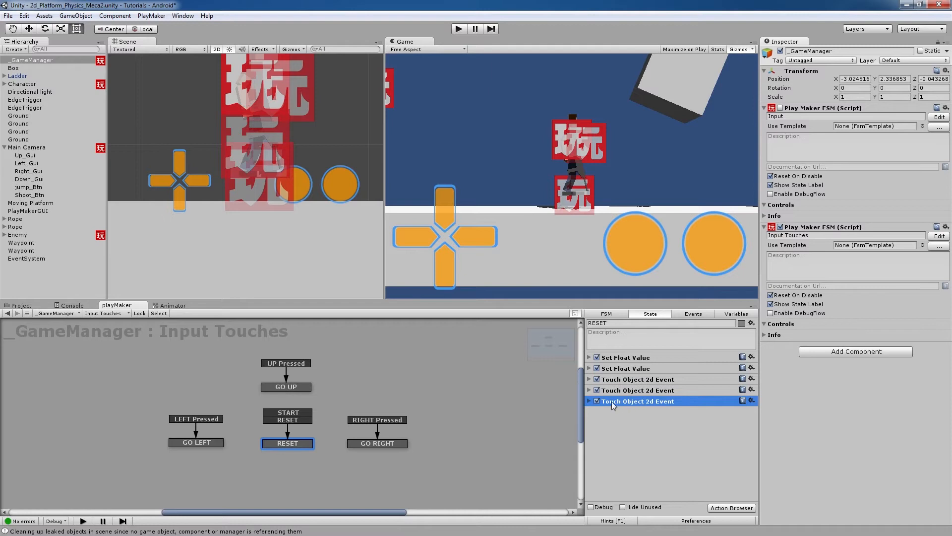
Set the copied touch event's Touch Began to UP Pressed, assign Up_Gui as its game object, and collapse it
{"action": "left_click", "coordinate": [612, 400]}
{"action": "scroll", "coordinate": [645, 411], "scroll_direction": "down", "scroll_amount": 2}
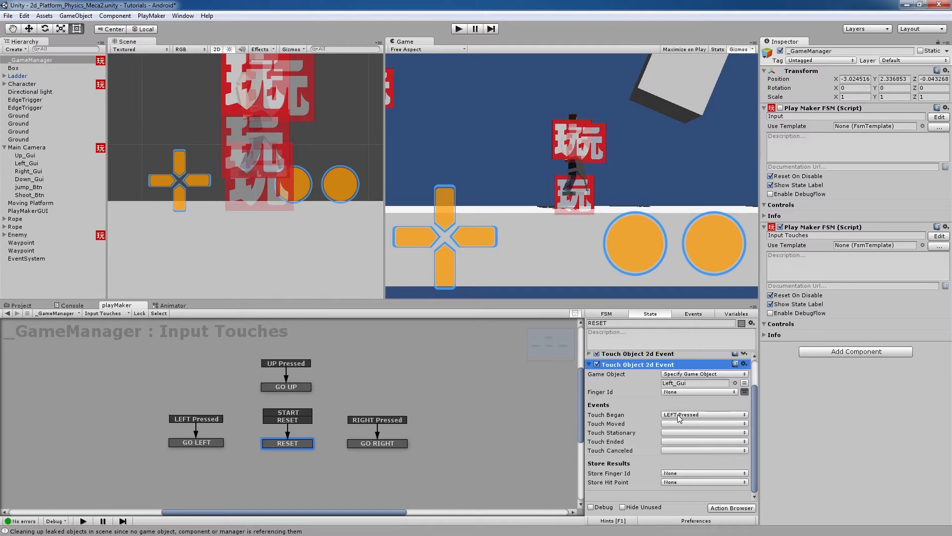
{"action": "left_click", "coordinate": [680, 418]}
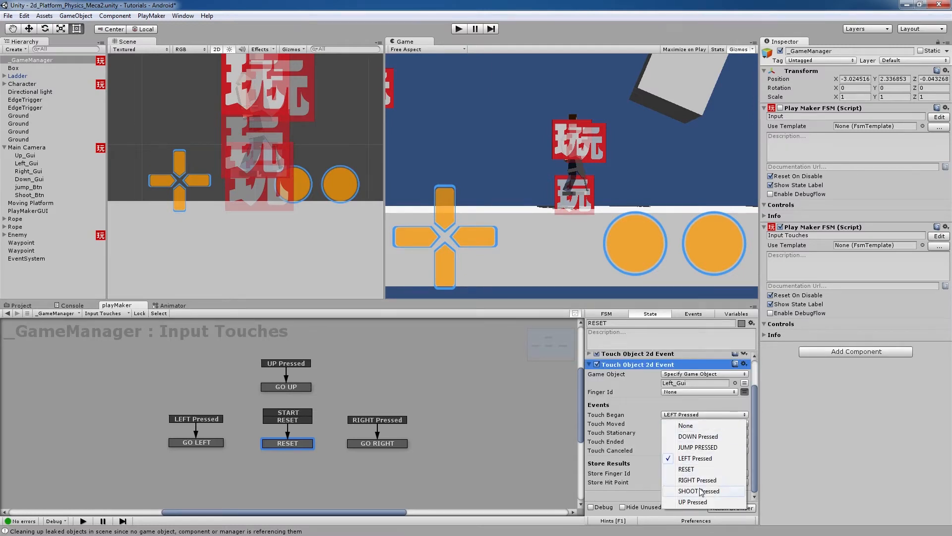
{"action": "left_click", "coordinate": [692, 502]}
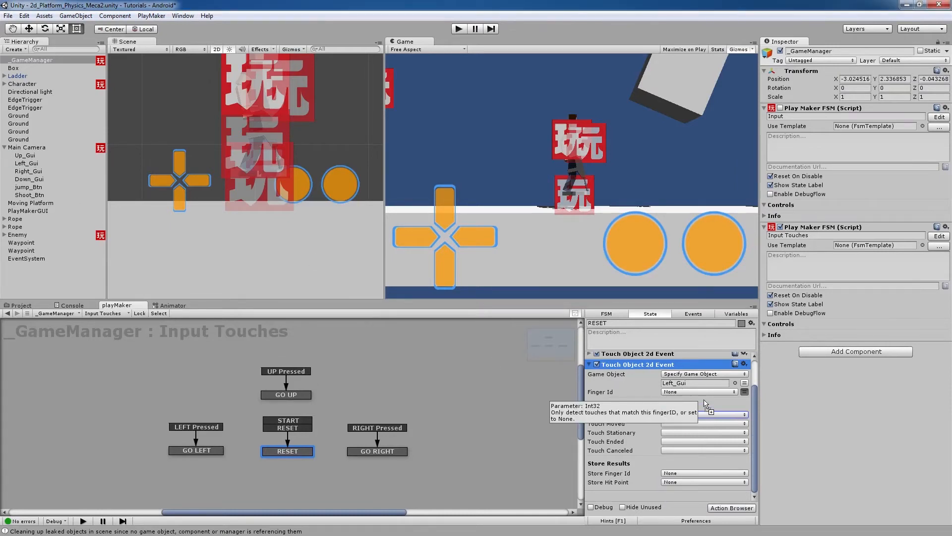
{"action": "left_click", "coordinate": [587, 366]}
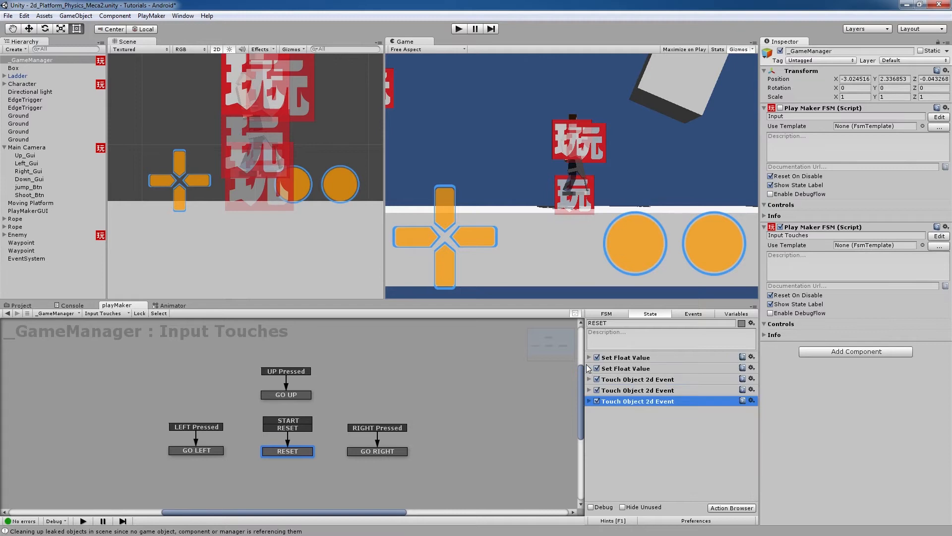
Duplicate the GO UP state and place the copy below RESET
{"action": "middle_click_drag", "start_coordinate": [393, 420], "coordinate": [418, 364]}
{"action": "middle_click_drag", "start_coordinate": [393, 405], "coordinate": [394, 417]}
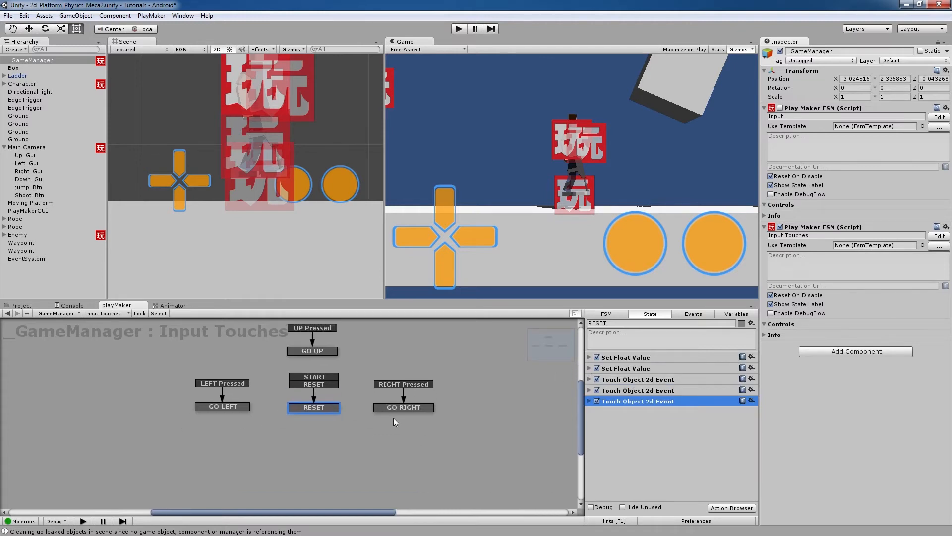
{"action": "left_click", "coordinate": [332, 352]}
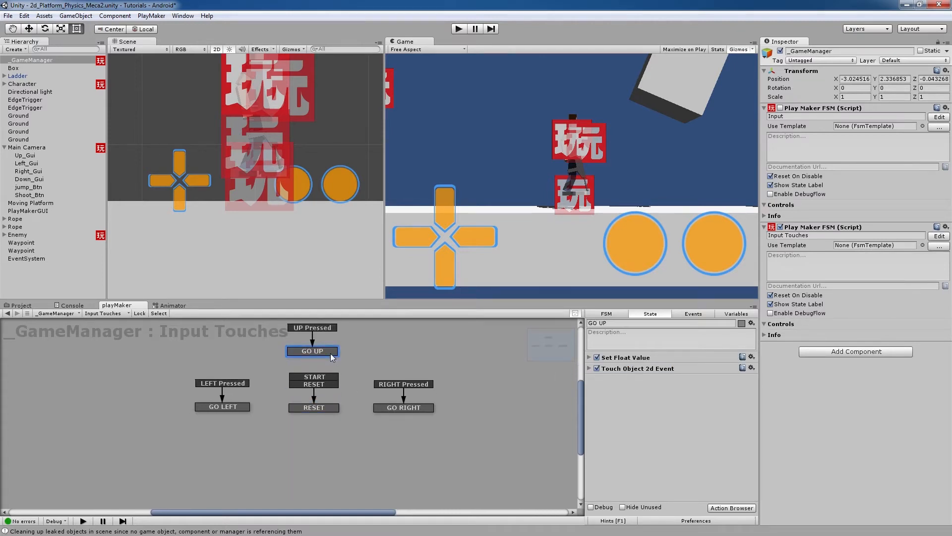
{"action": "key", "text": "ctrl+v"}
{"action": "left_click_drag", "start_coordinate": [330, 422], "coordinate": [329, 463]}
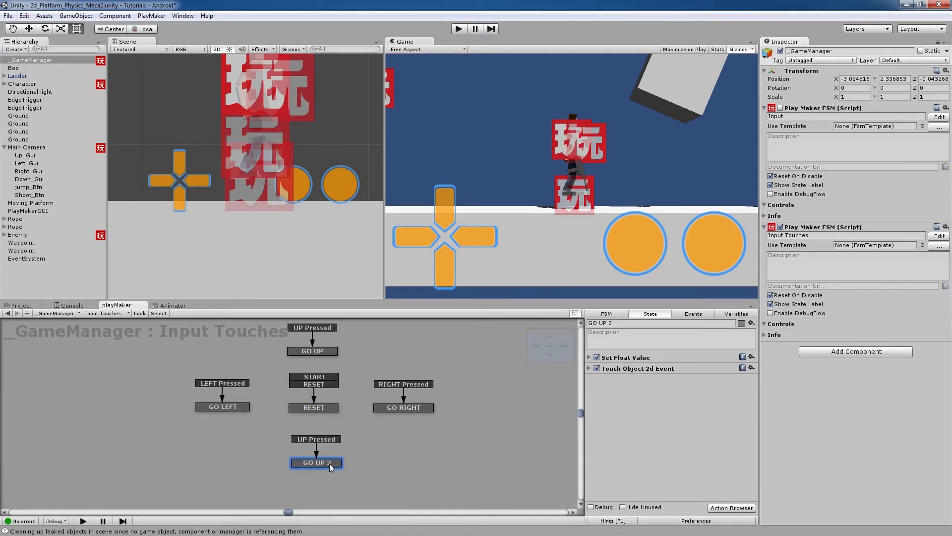
Change the copied state's global transition event to DOWN Pressed and rename the state GO DOWN
{"action": "right_click", "coordinate": [329, 439]}
{"action": "mouse_move", "coordinate": [368, 460]}
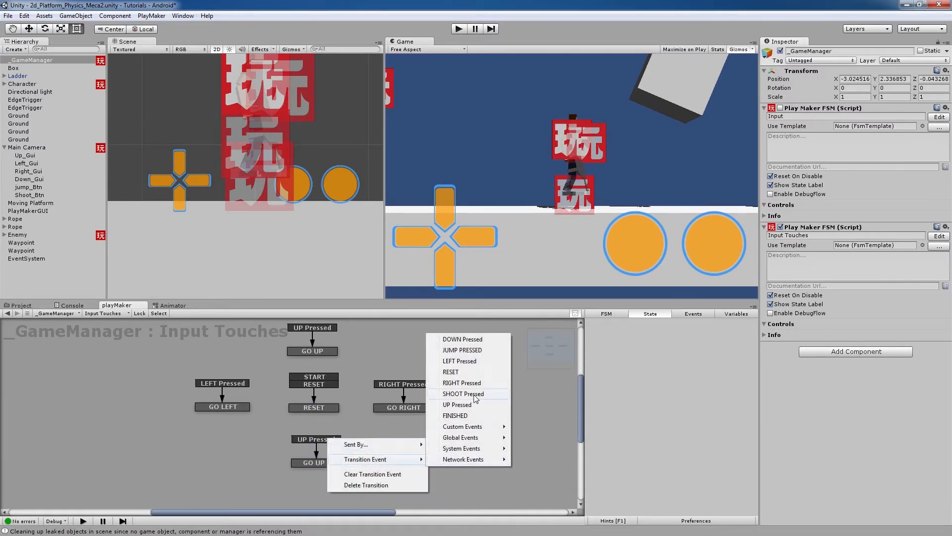
{"action": "left_click", "coordinate": [470, 341]}
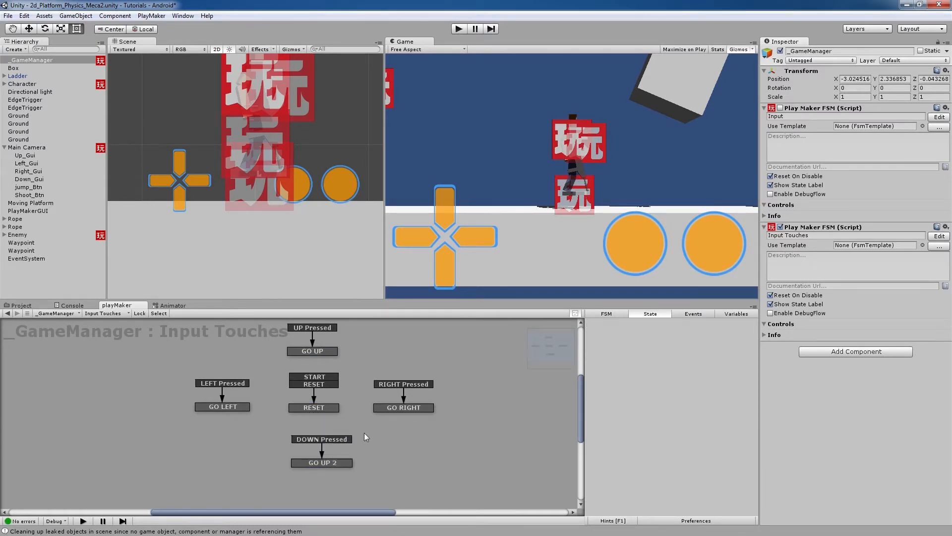
{"action": "left_click", "coordinate": [338, 460]}
{"action": "left_click_drag", "start_coordinate": [600, 323], "coordinate": [652, 328]}
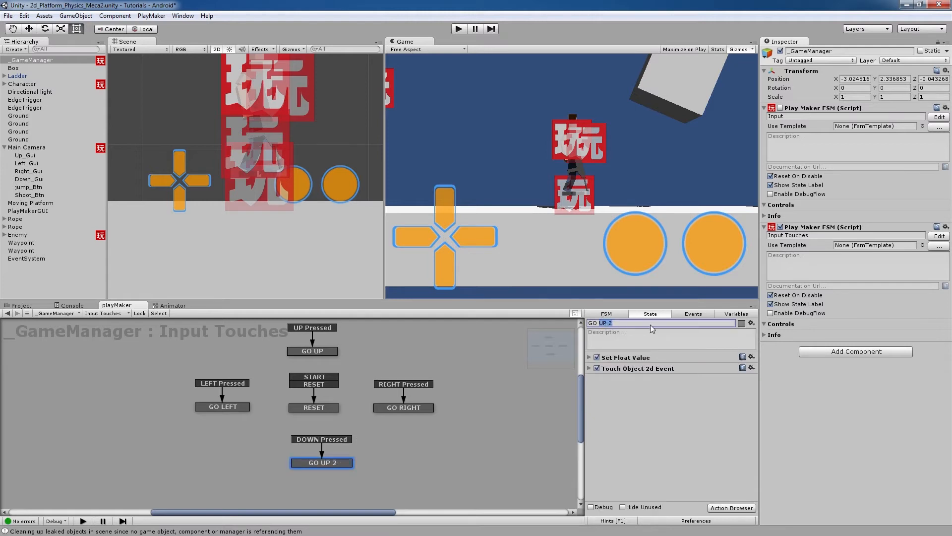
{"action": "type", "text": "DOWN"}
Set GO DOWN's float value to -2.5 and assign Down_Gui as the game object of its Touch Object 2d Event
{"action": "left_click", "coordinate": [590, 358]}
{"action": "left_click", "coordinate": [663, 377]}
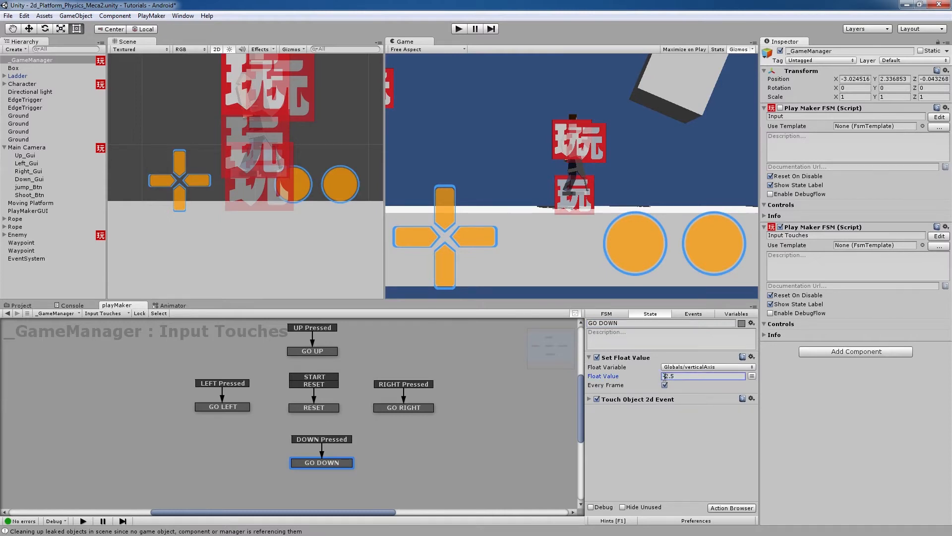
{"action": "left_click", "coordinate": [589, 399]}
{"action": "scroll", "coordinate": [672, 417], "scroll_direction": "down", "scroll_amount": 3}
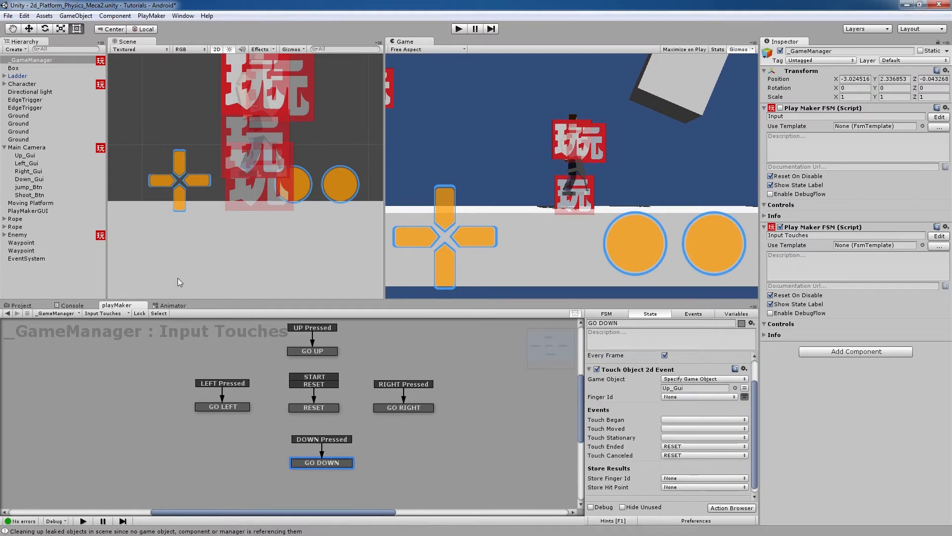
{"action": "left_click_drag", "start_coordinate": [36, 179], "coordinate": [685, 397]}
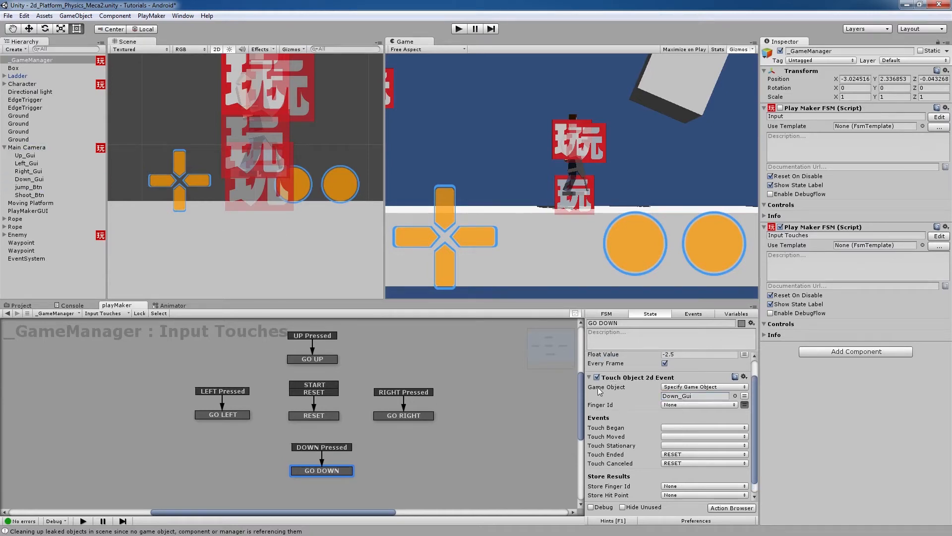
{"action": "left_click", "coordinate": [589, 377]}
Duplicate the Up_Gui Touch Object 2d Event in the RESET state
{"action": "left_click", "coordinate": [320, 414]}
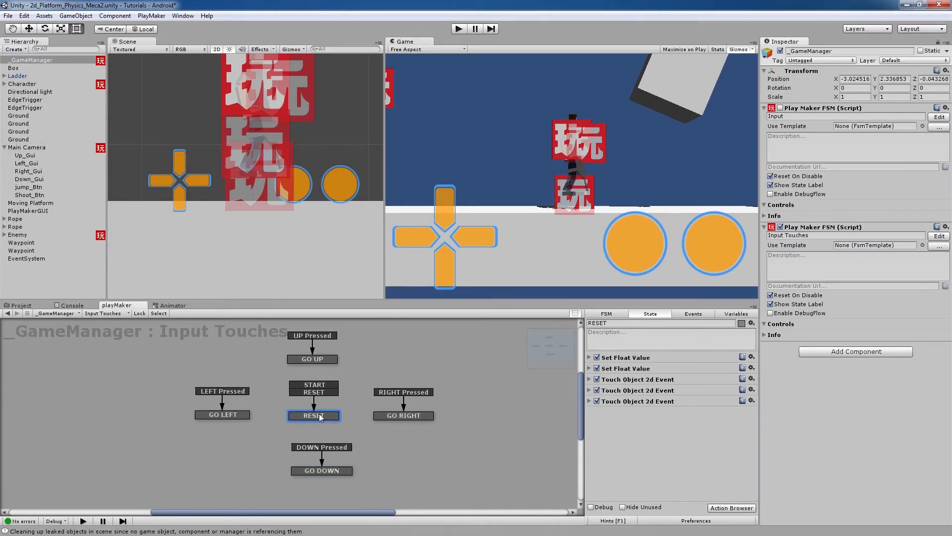
{"action": "left_click", "coordinate": [612, 401]}
{"action": "key", "text": "ctrl+d"}
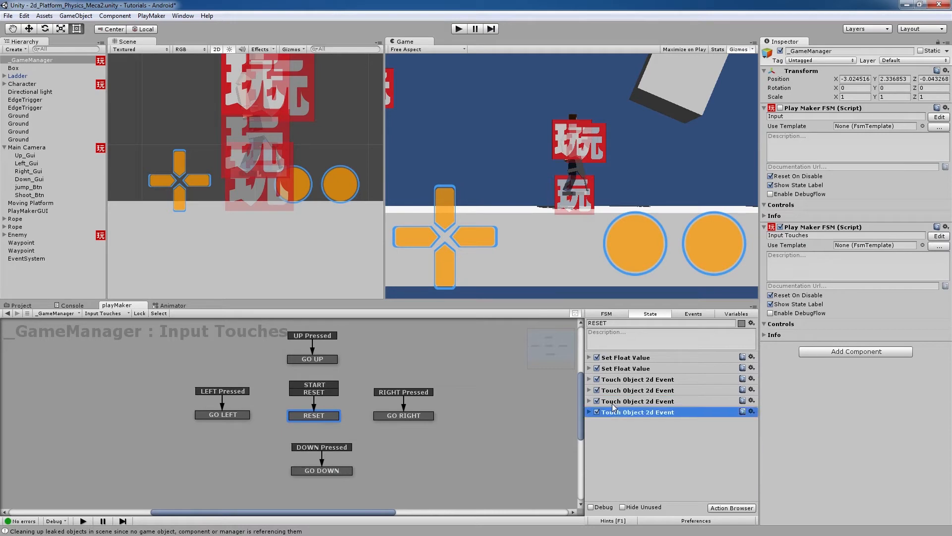
Assign Down_Gui to the new touch event with Touch Began set to DOWN Pressed, and realign GO DOWN beneath RESET
{"action": "left_click", "coordinate": [593, 412]}
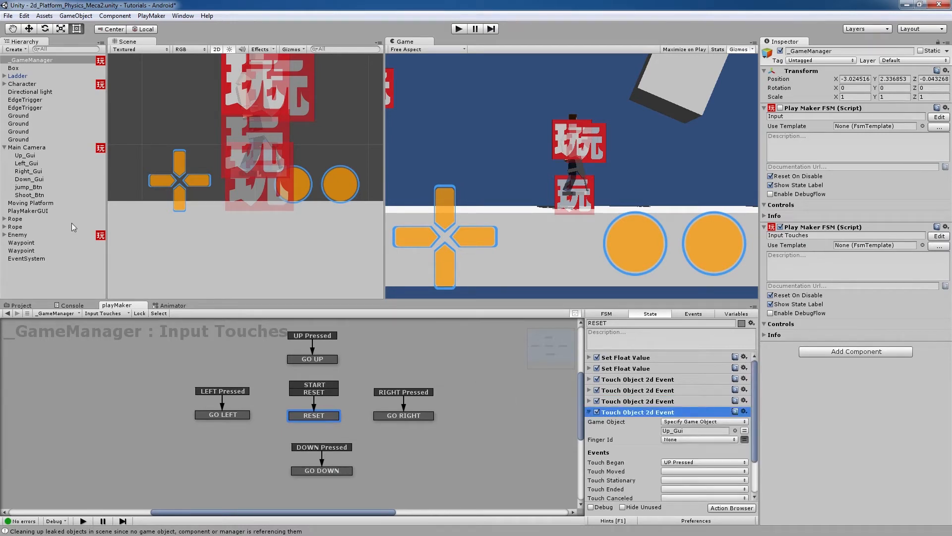
{"action": "left_click_drag", "start_coordinate": [31, 179], "coordinate": [691, 431]}
{"action": "scroll", "coordinate": [644, 443], "scroll_direction": "down", "scroll_amount": 3}
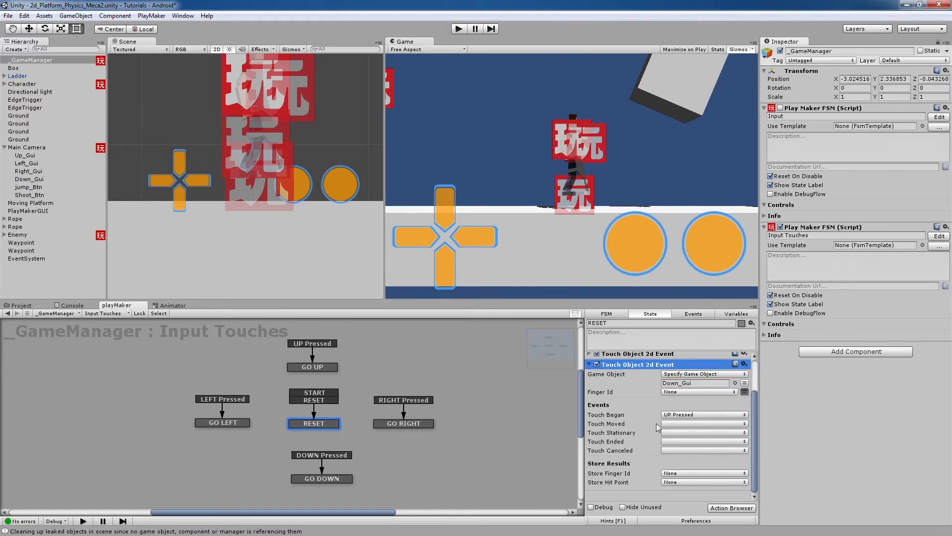
{"action": "left_click", "coordinate": [688, 414]}
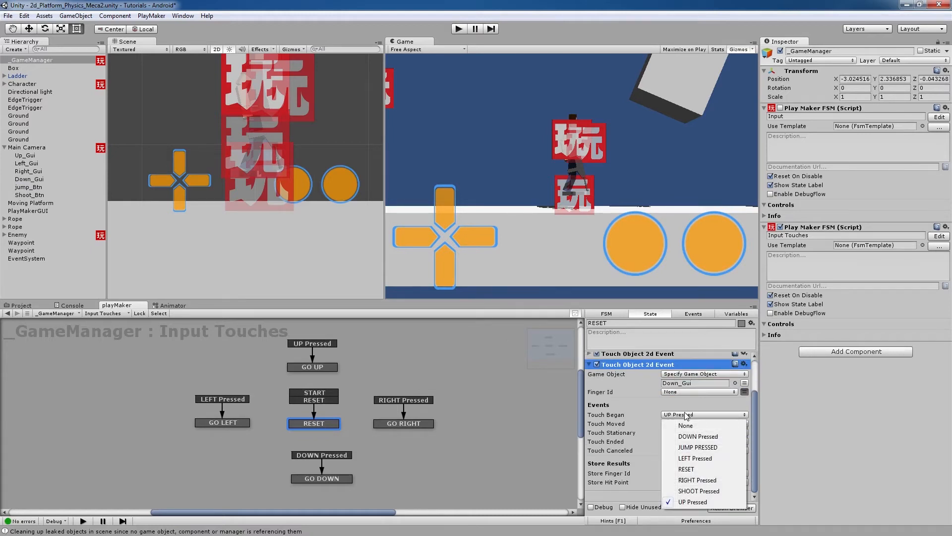
{"action": "left_click", "coordinate": [694, 438]}
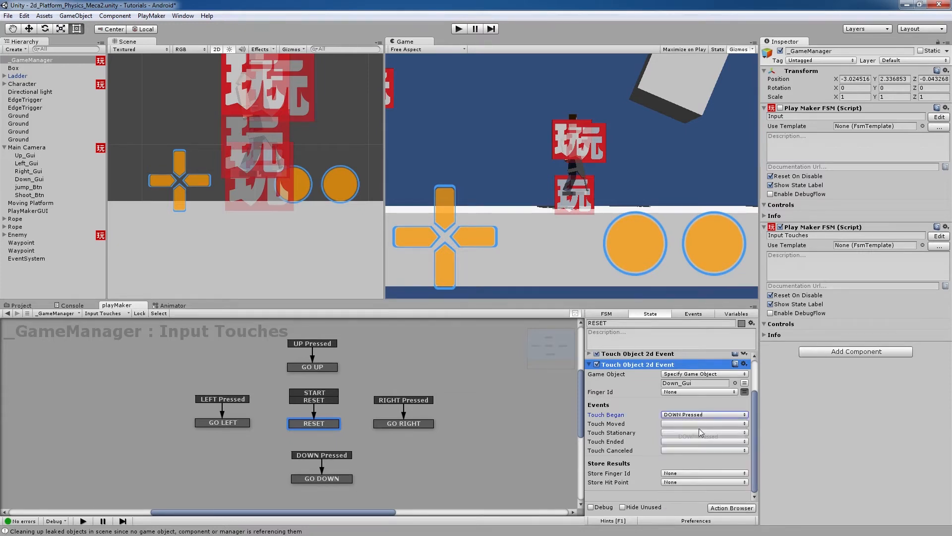
{"action": "left_click", "coordinate": [334, 479]}
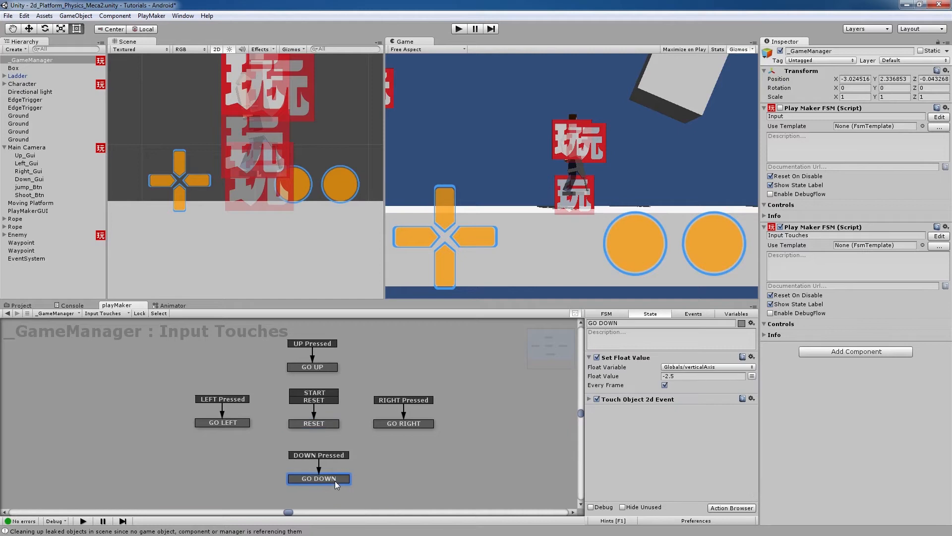